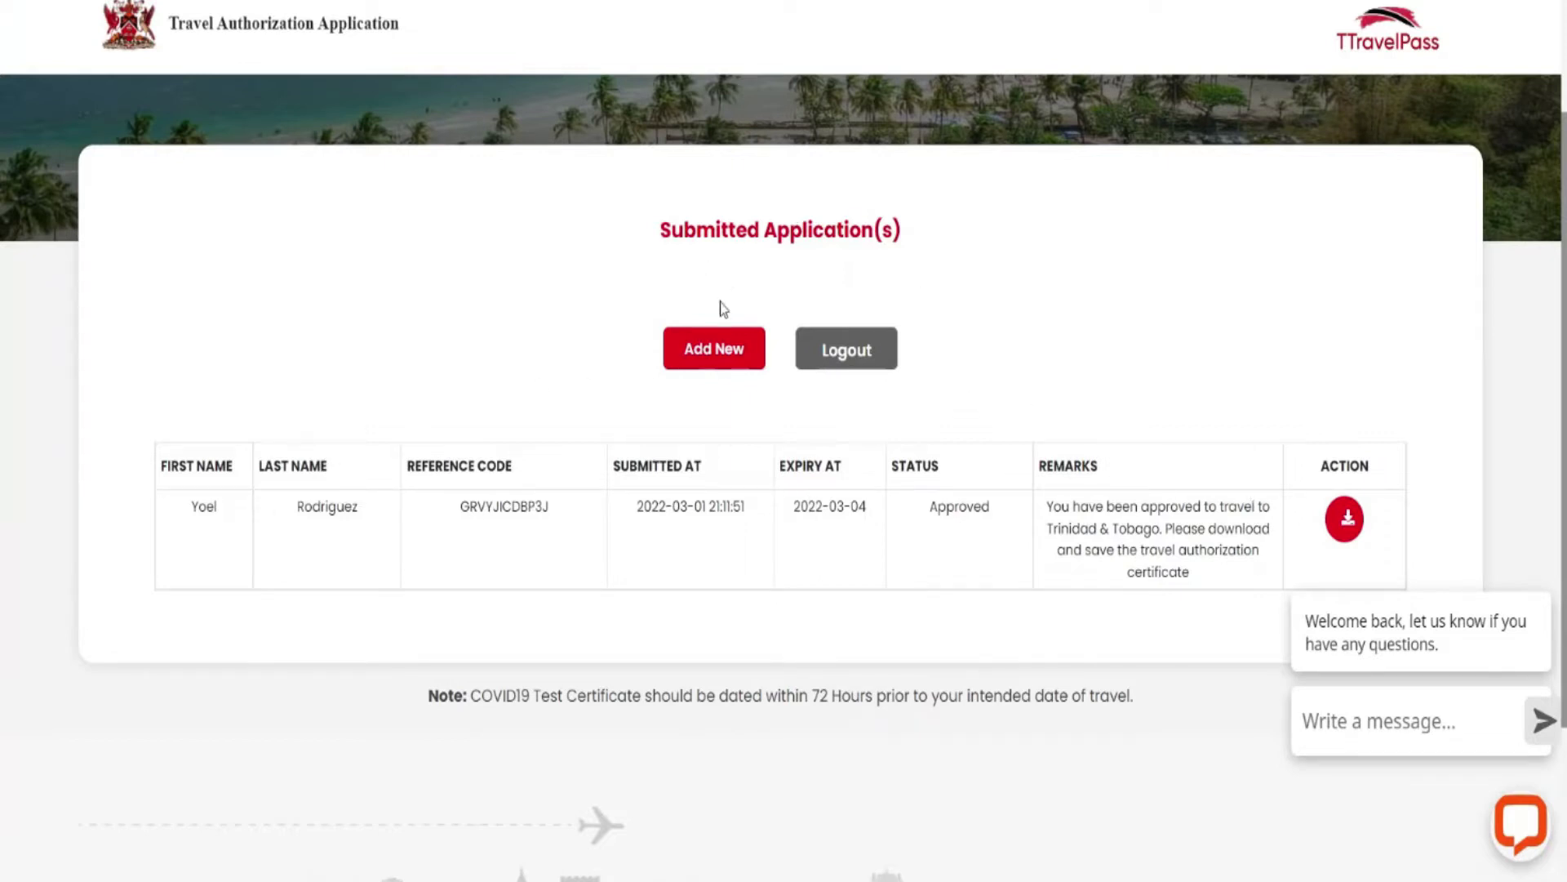
# Add a new travel authorization and switch its form to Spanish with Traducir a español.
pyautogui.click(715, 343)
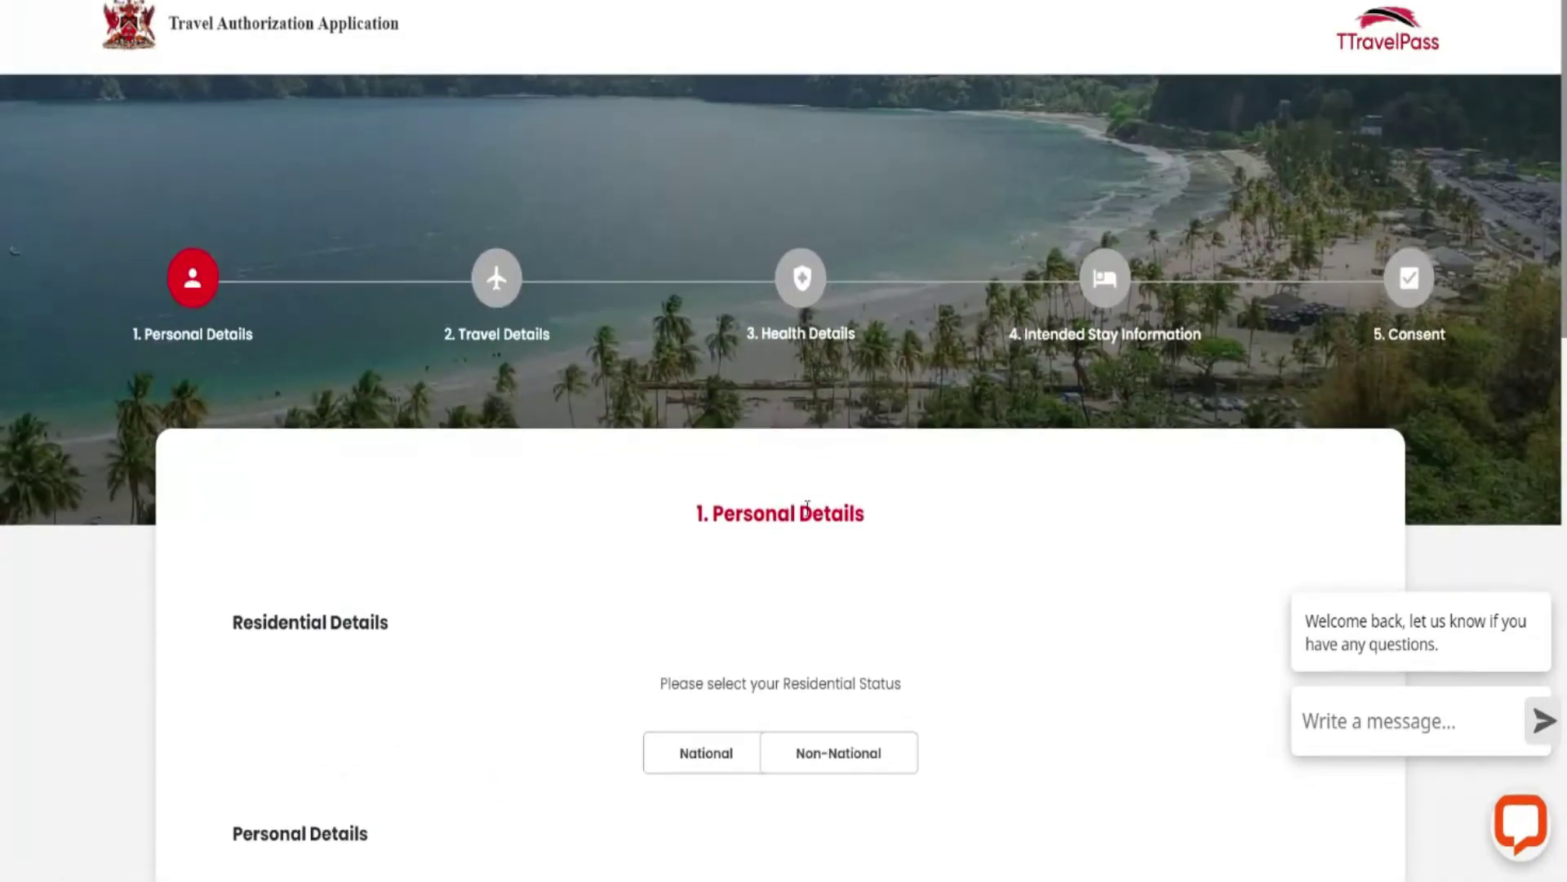
pyautogui.scroll(-3, 806, 506)
pyautogui.scroll(1, 969, 395)
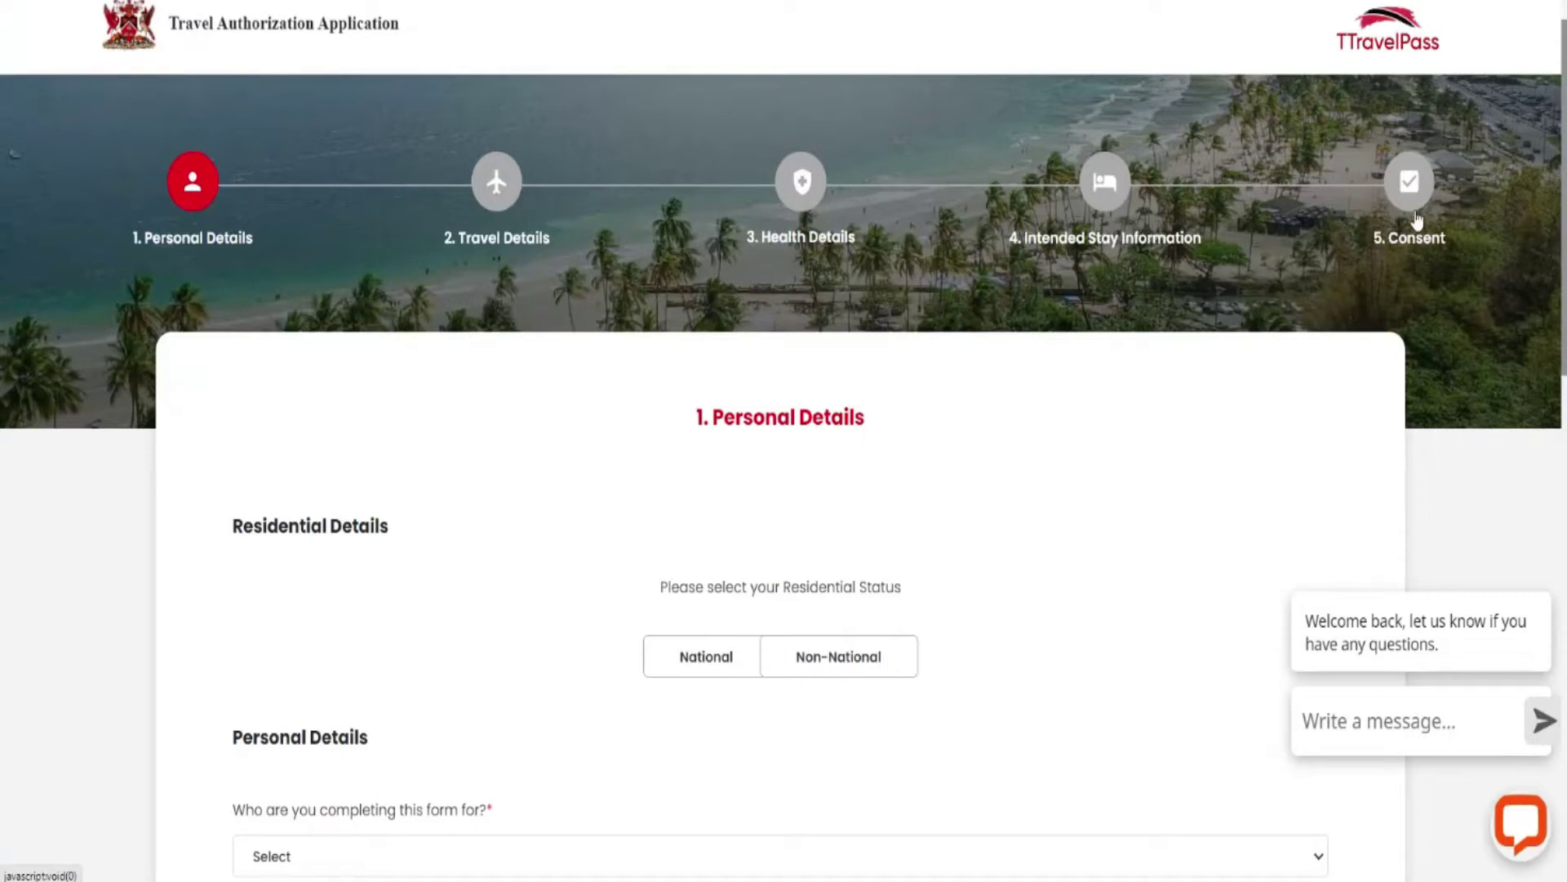
pyautogui.rightClick(969, 417)
pyautogui.click(1018, 662)
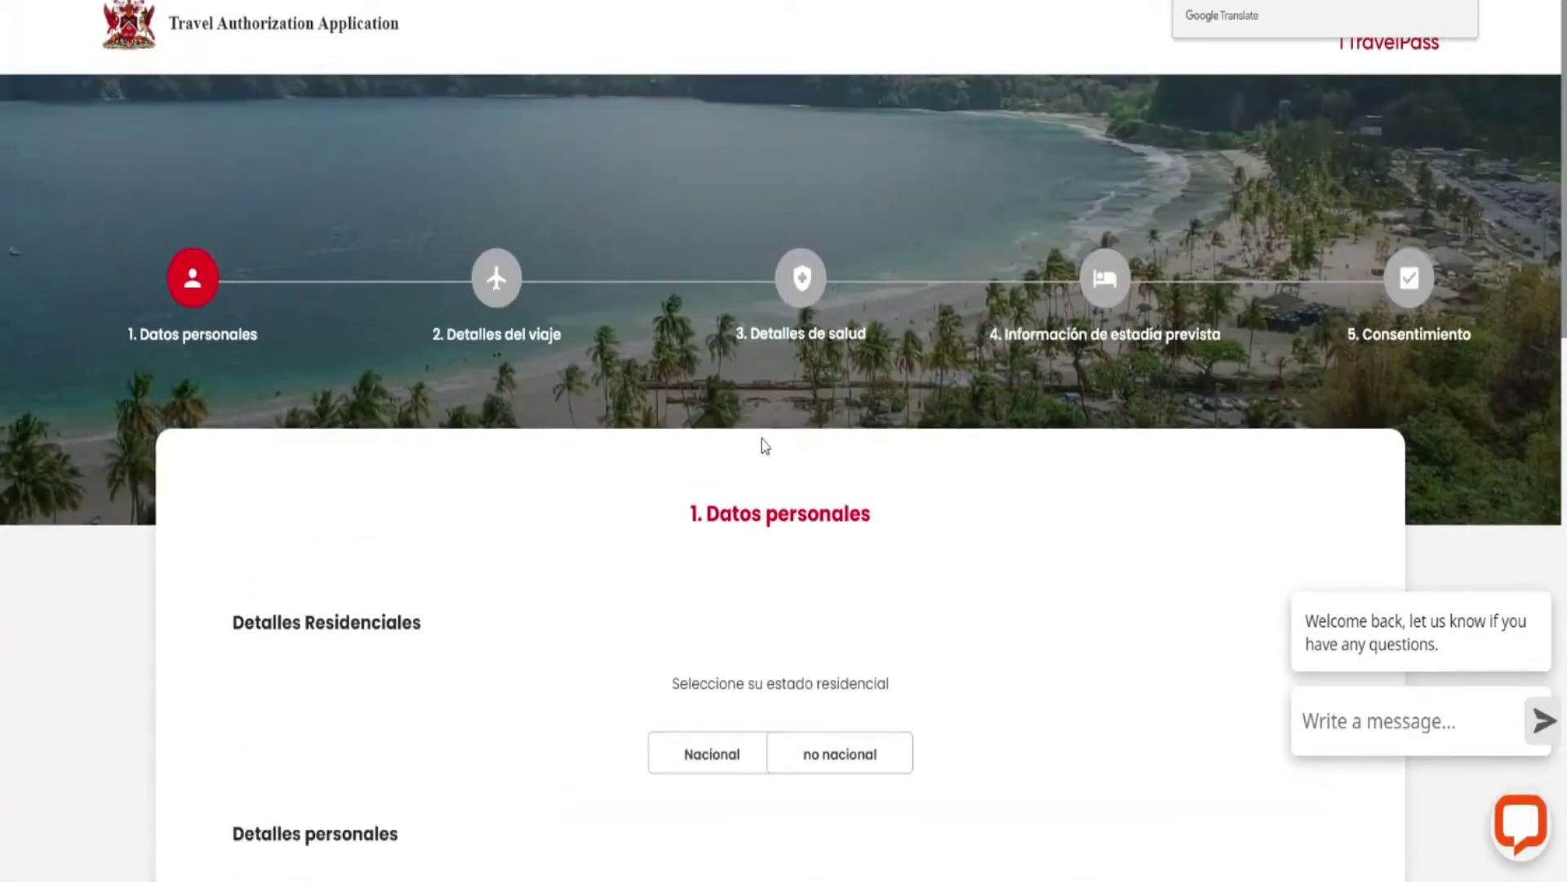
# Set residential status to no nacional, applicant to Yo Mismo, and vaccination to Completamente Vacunado.
pyautogui.scroll(-3, 841, 454)
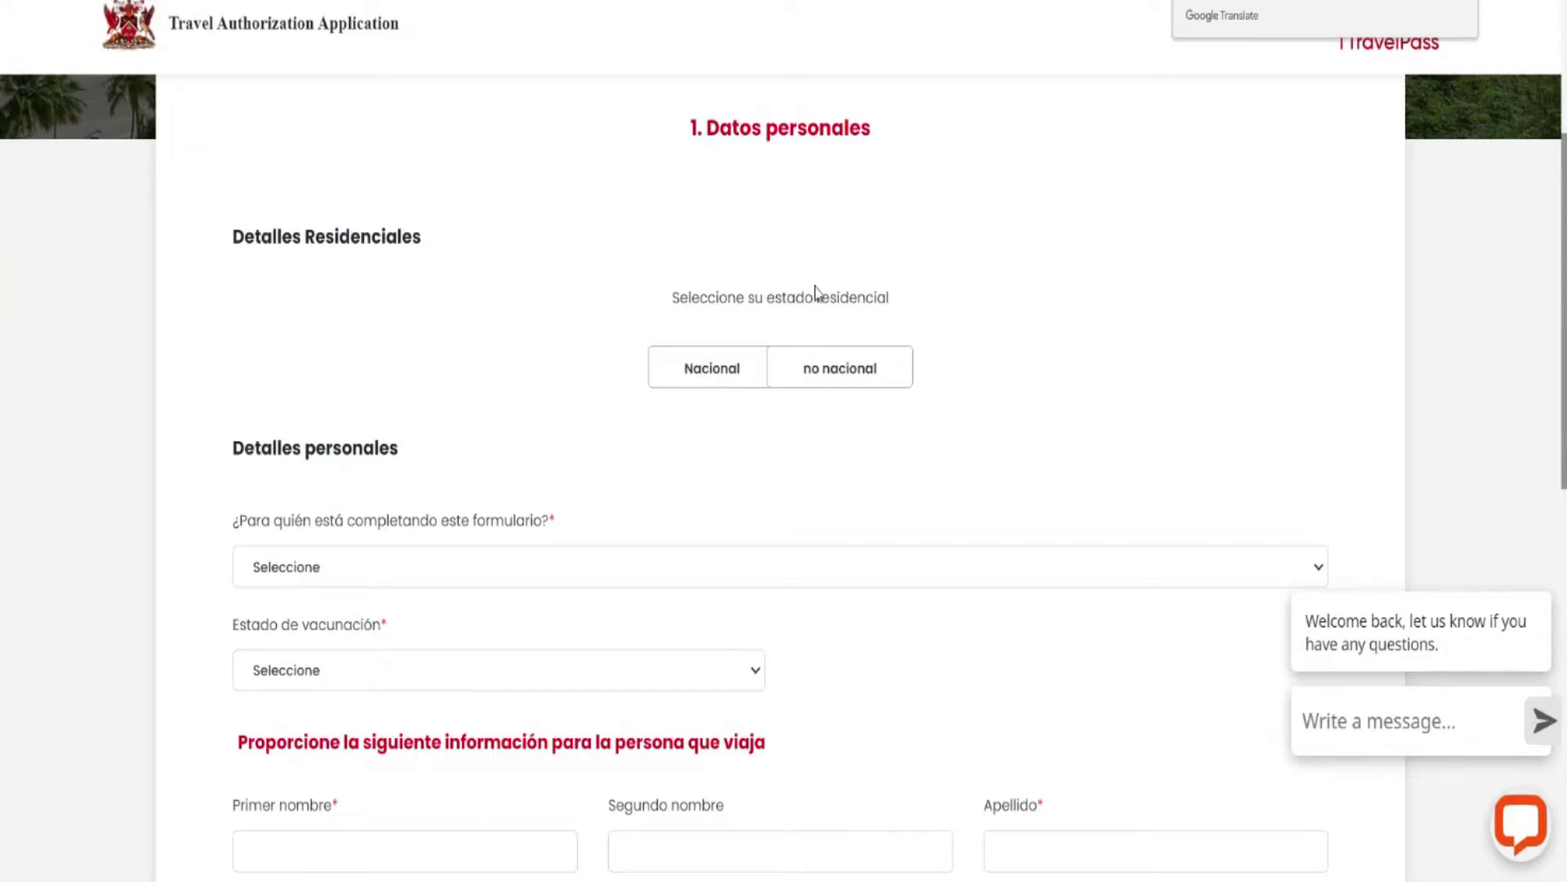
pyautogui.click(831, 375)
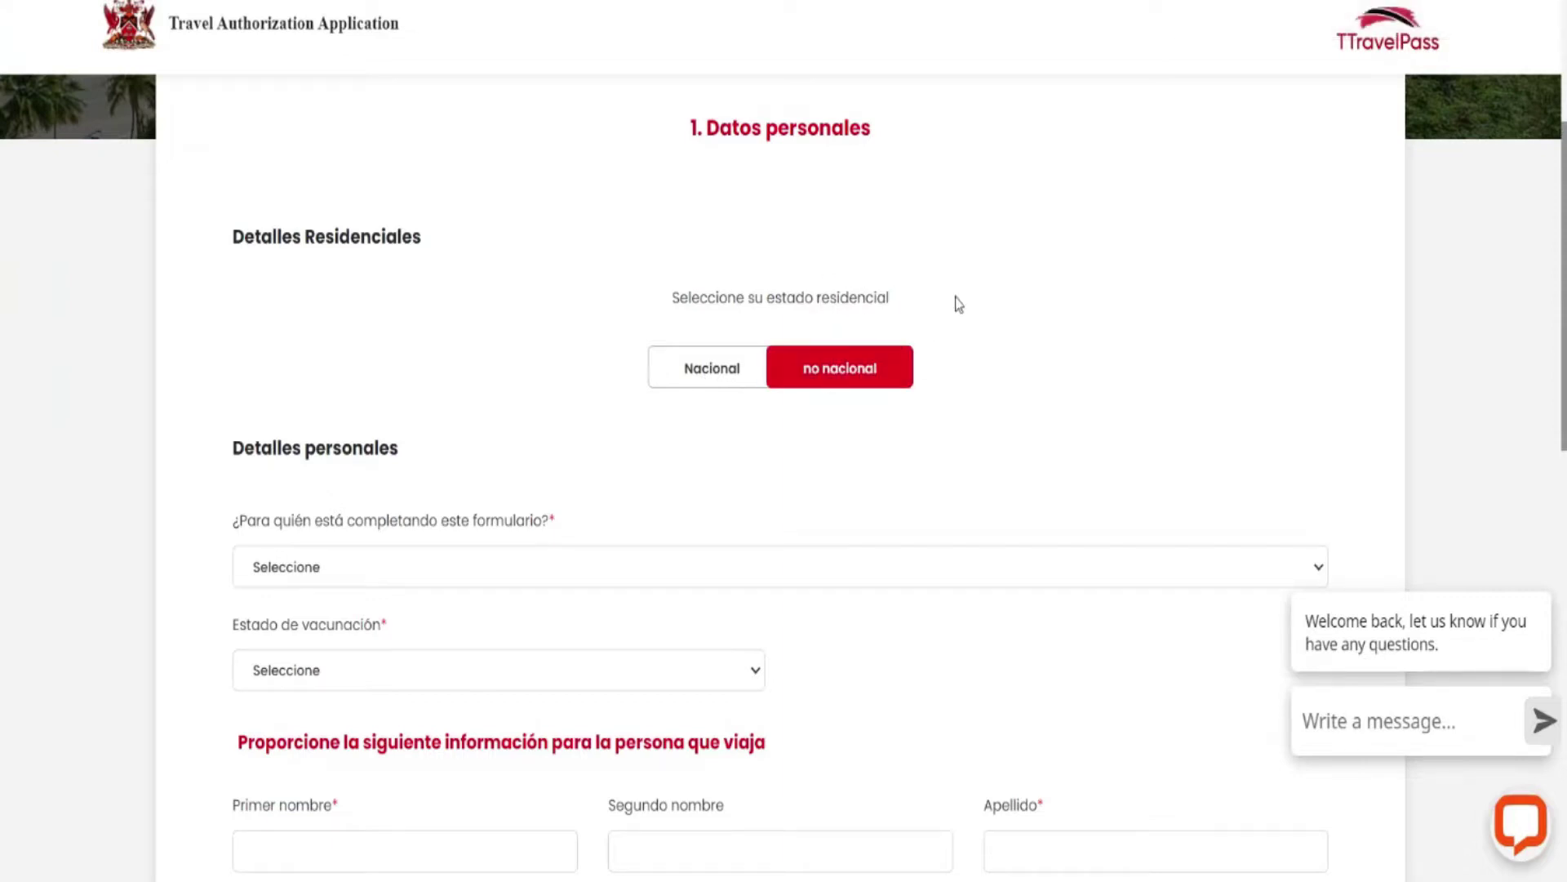
pyautogui.scroll(-1, 1052, 283)
pyautogui.scroll(-1, 1052, 283)
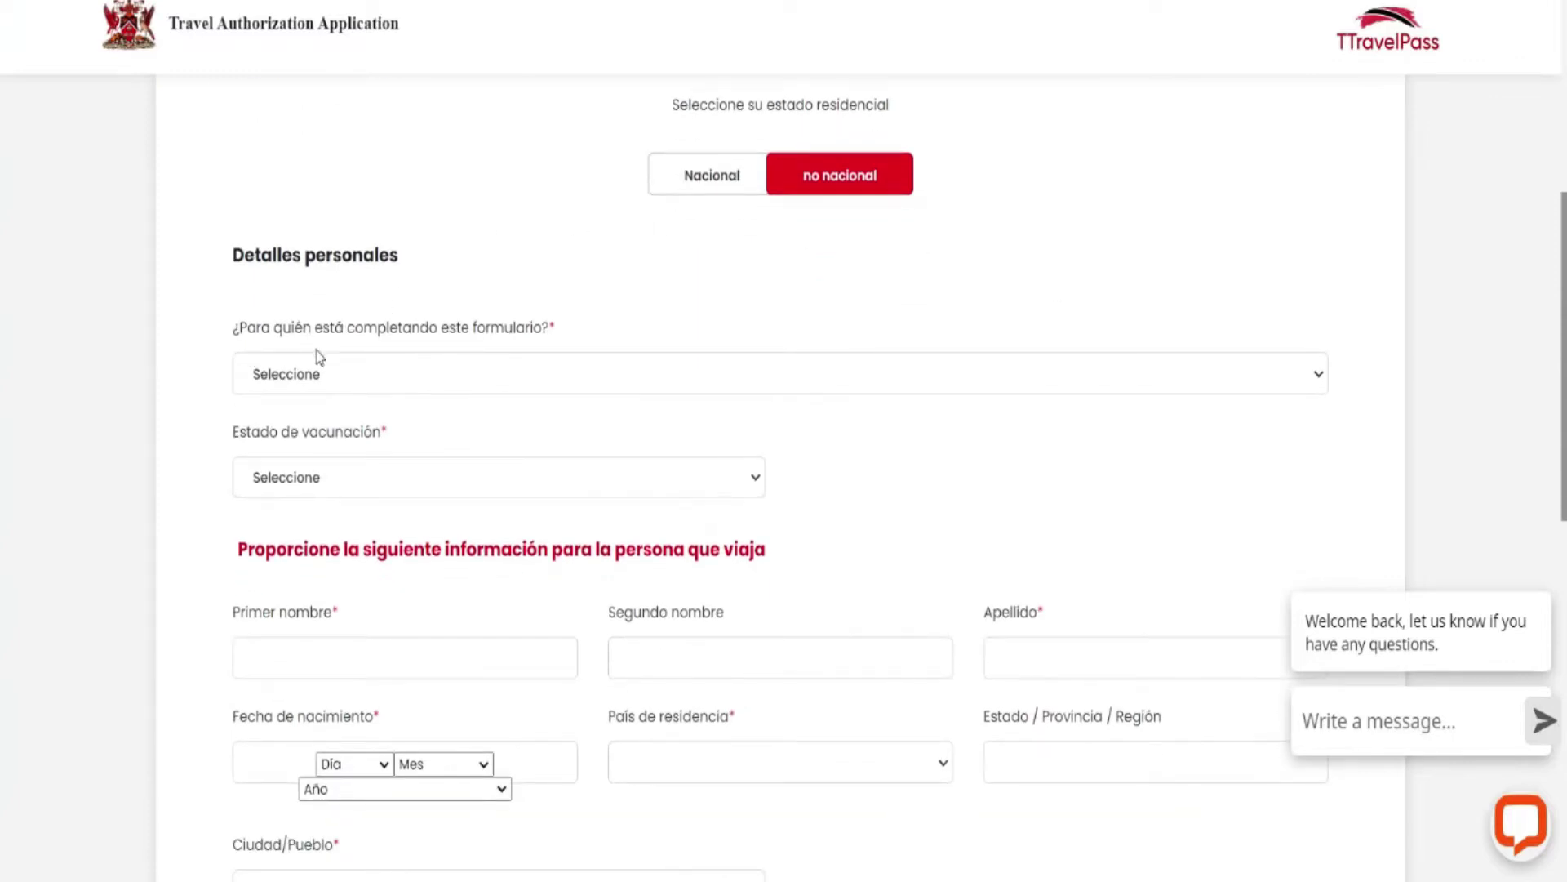
pyautogui.click(1314, 379)
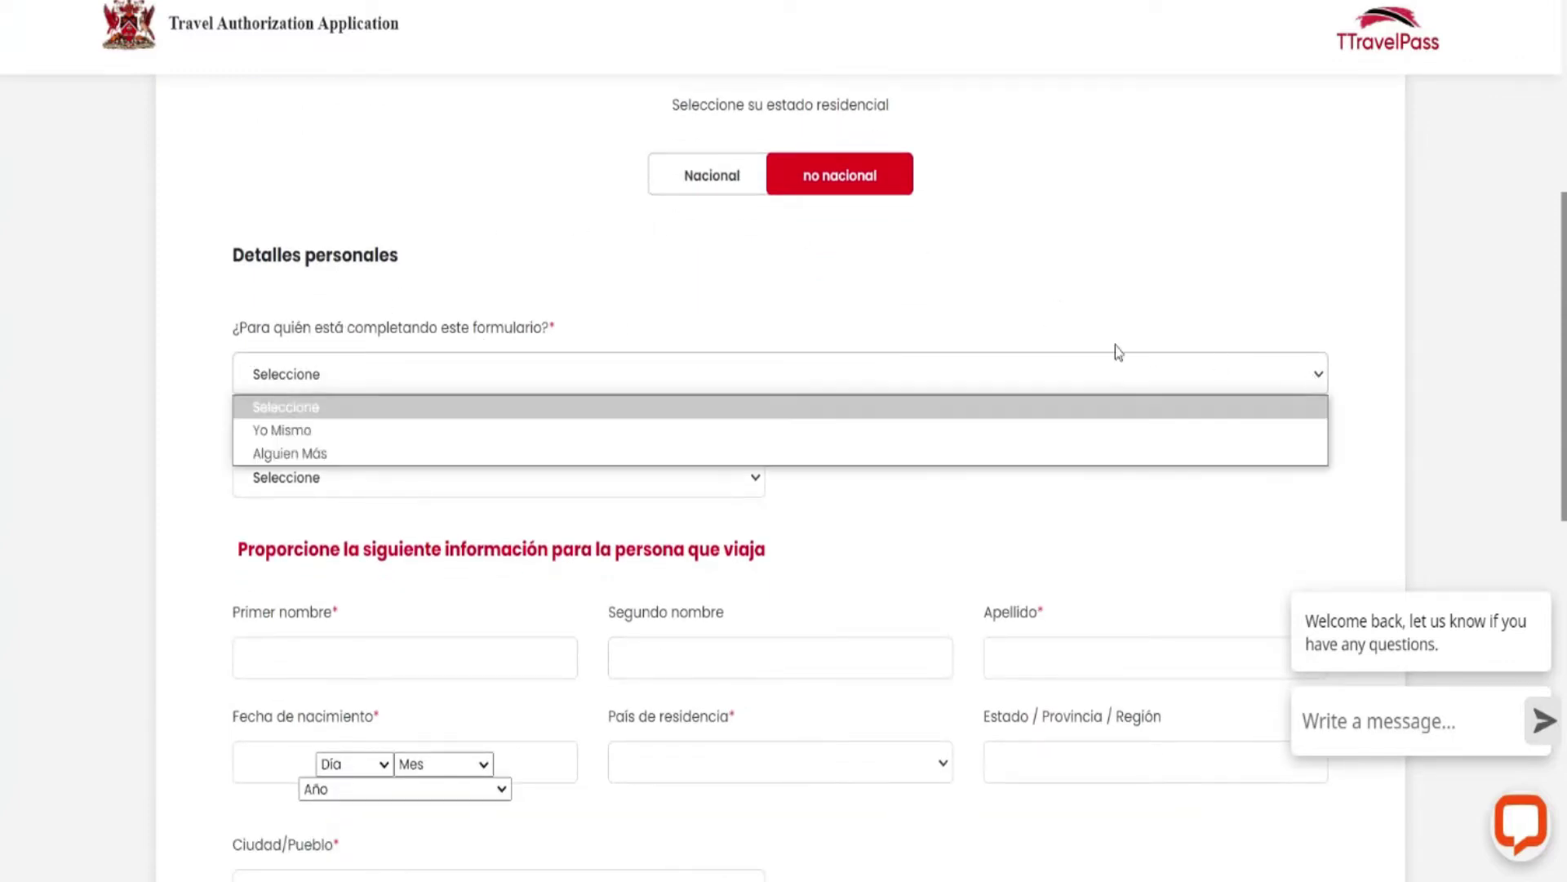
pyautogui.click(325, 434)
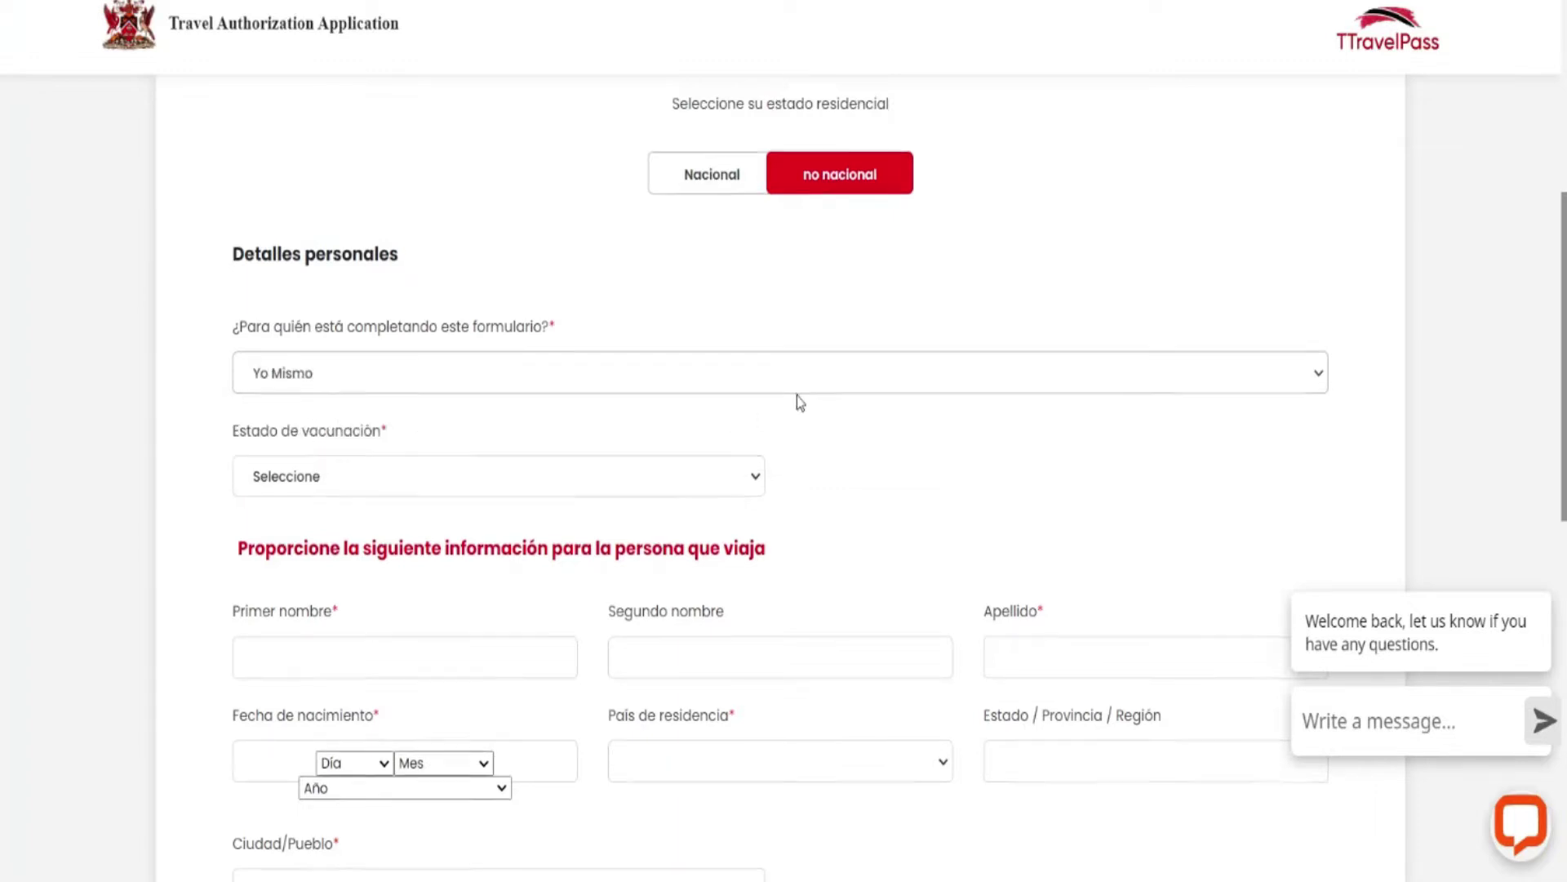
pyautogui.scroll(-1, 797, 395)
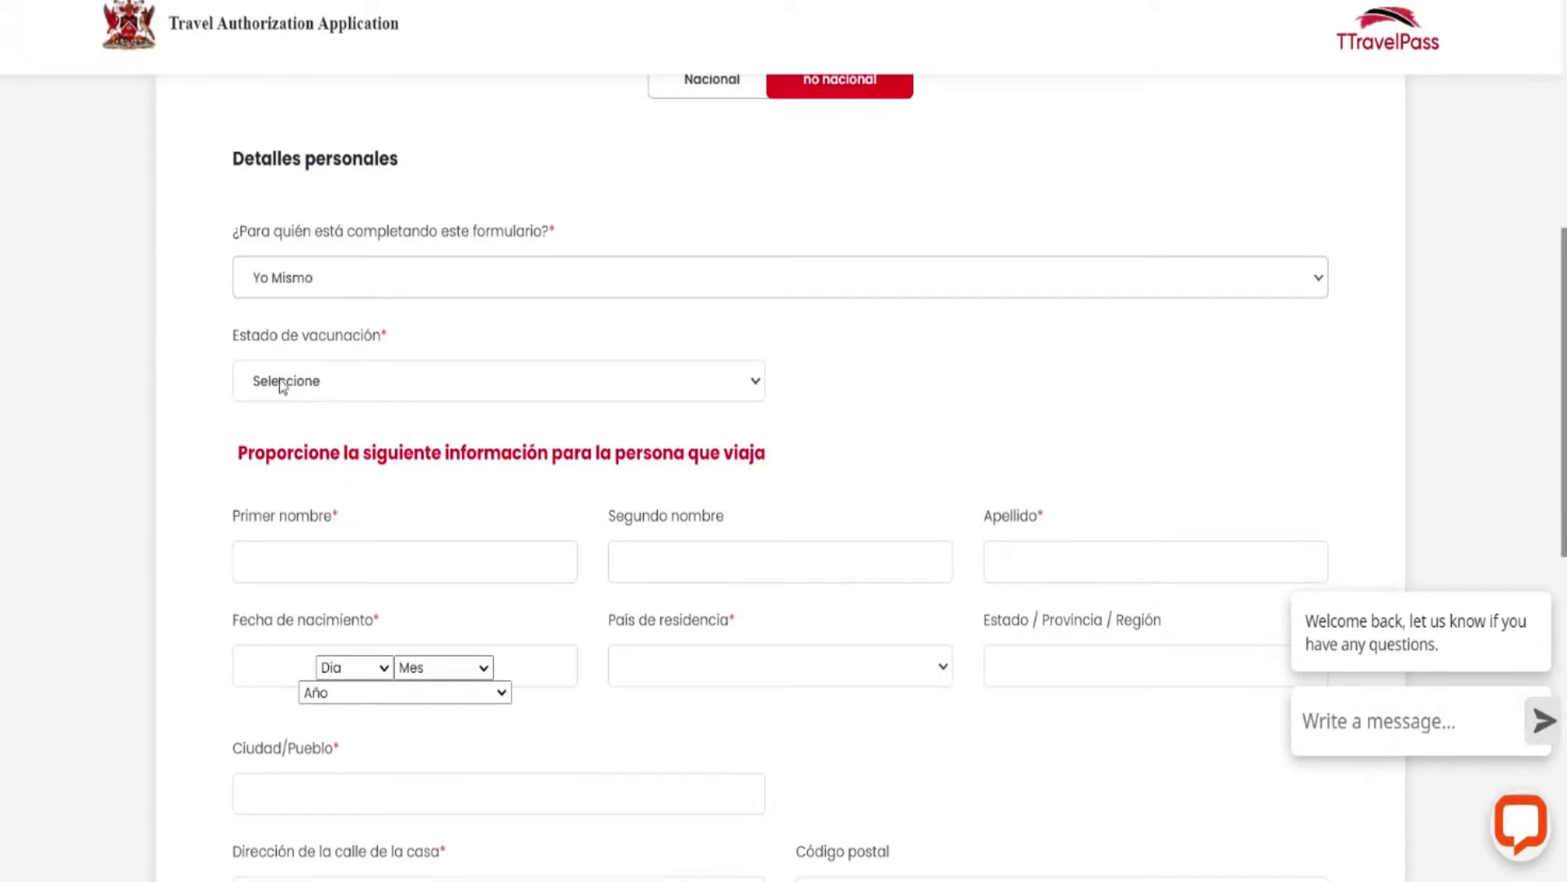
pyautogui.click(752, 381)
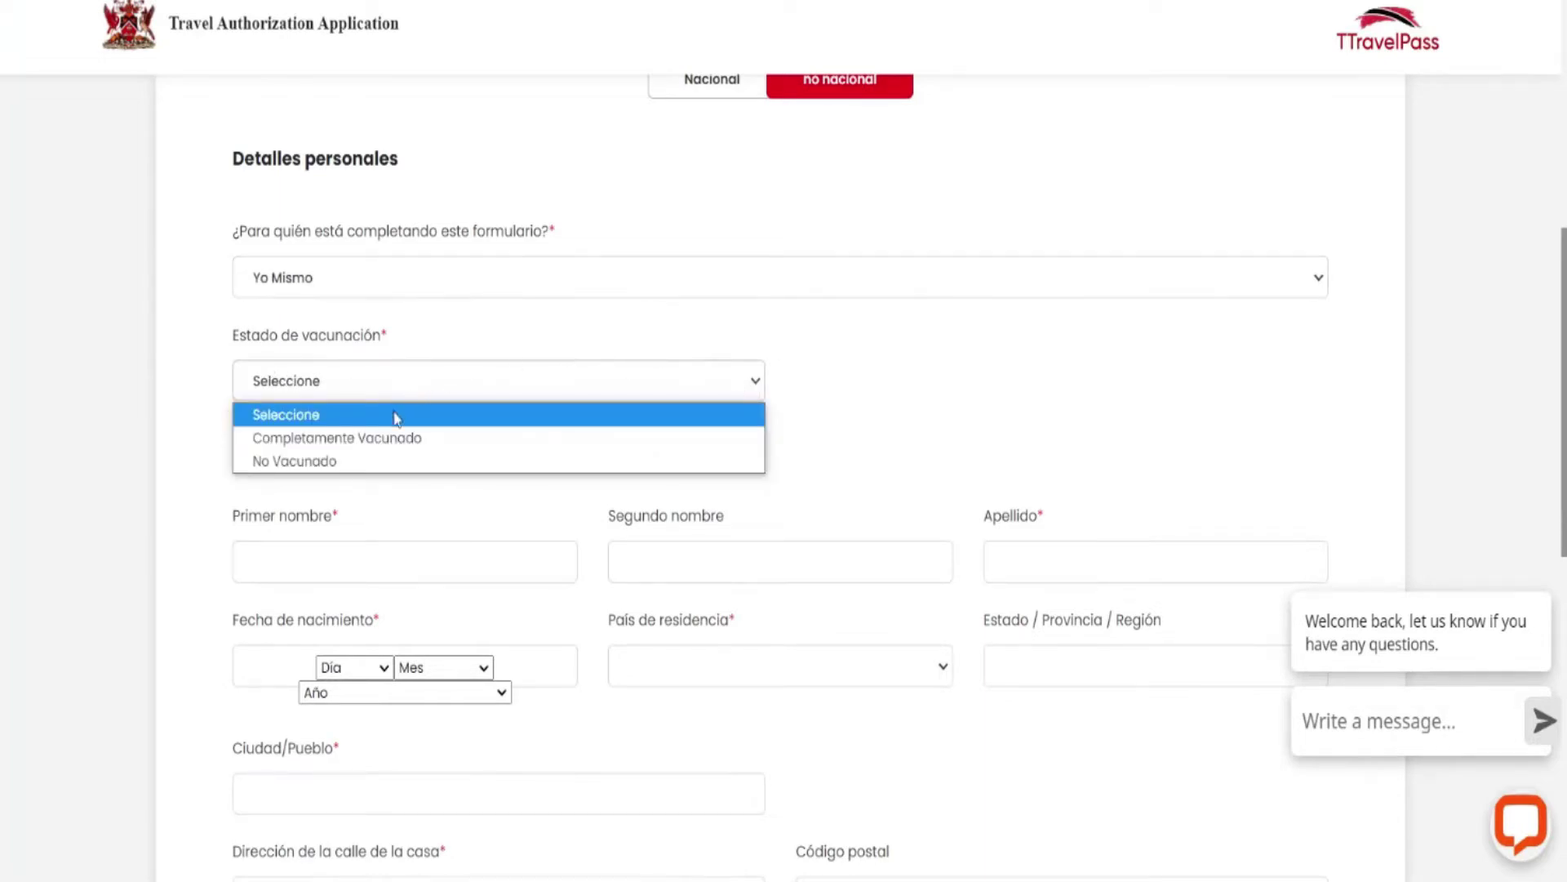
pyautogui.click(388, 441)
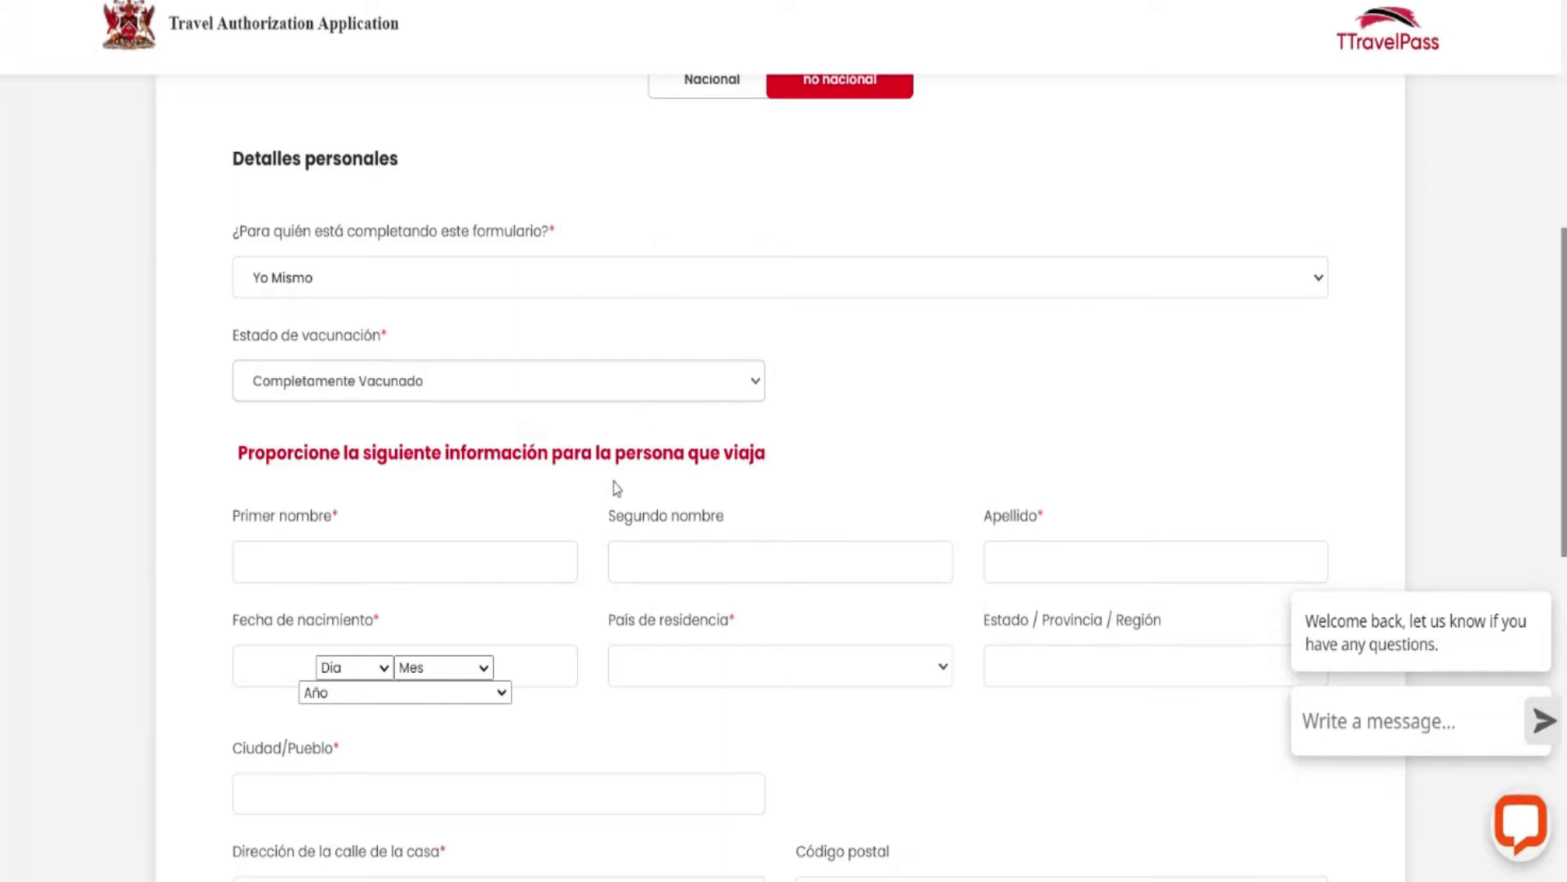
pyautogui.scroll(-2, 354, 452)
# Enter the traveller's first name and last name.
pyautogui.click(317, 369)
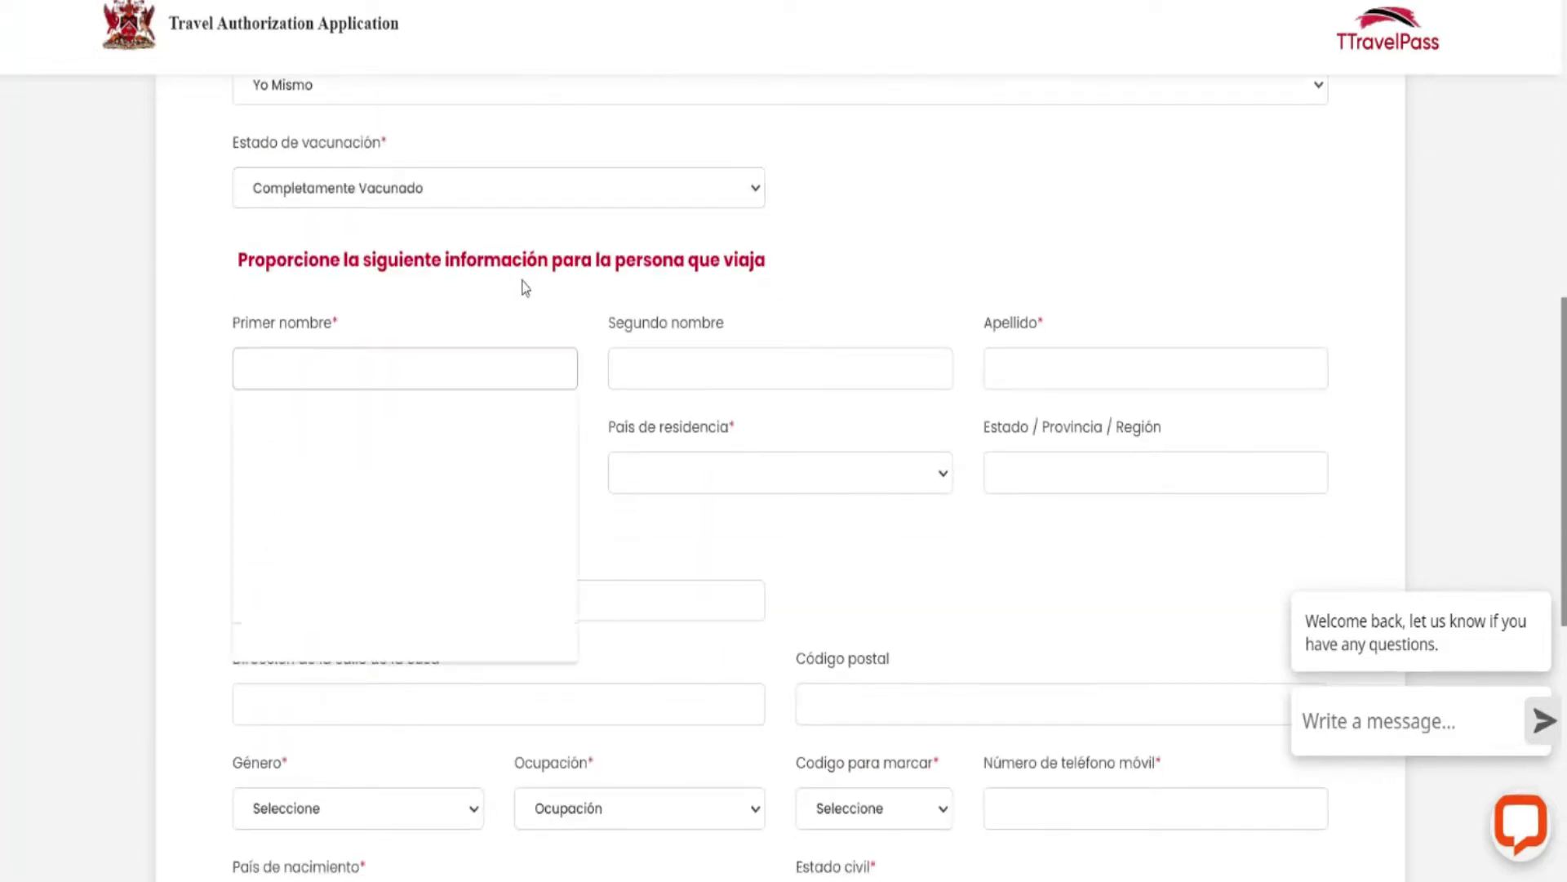
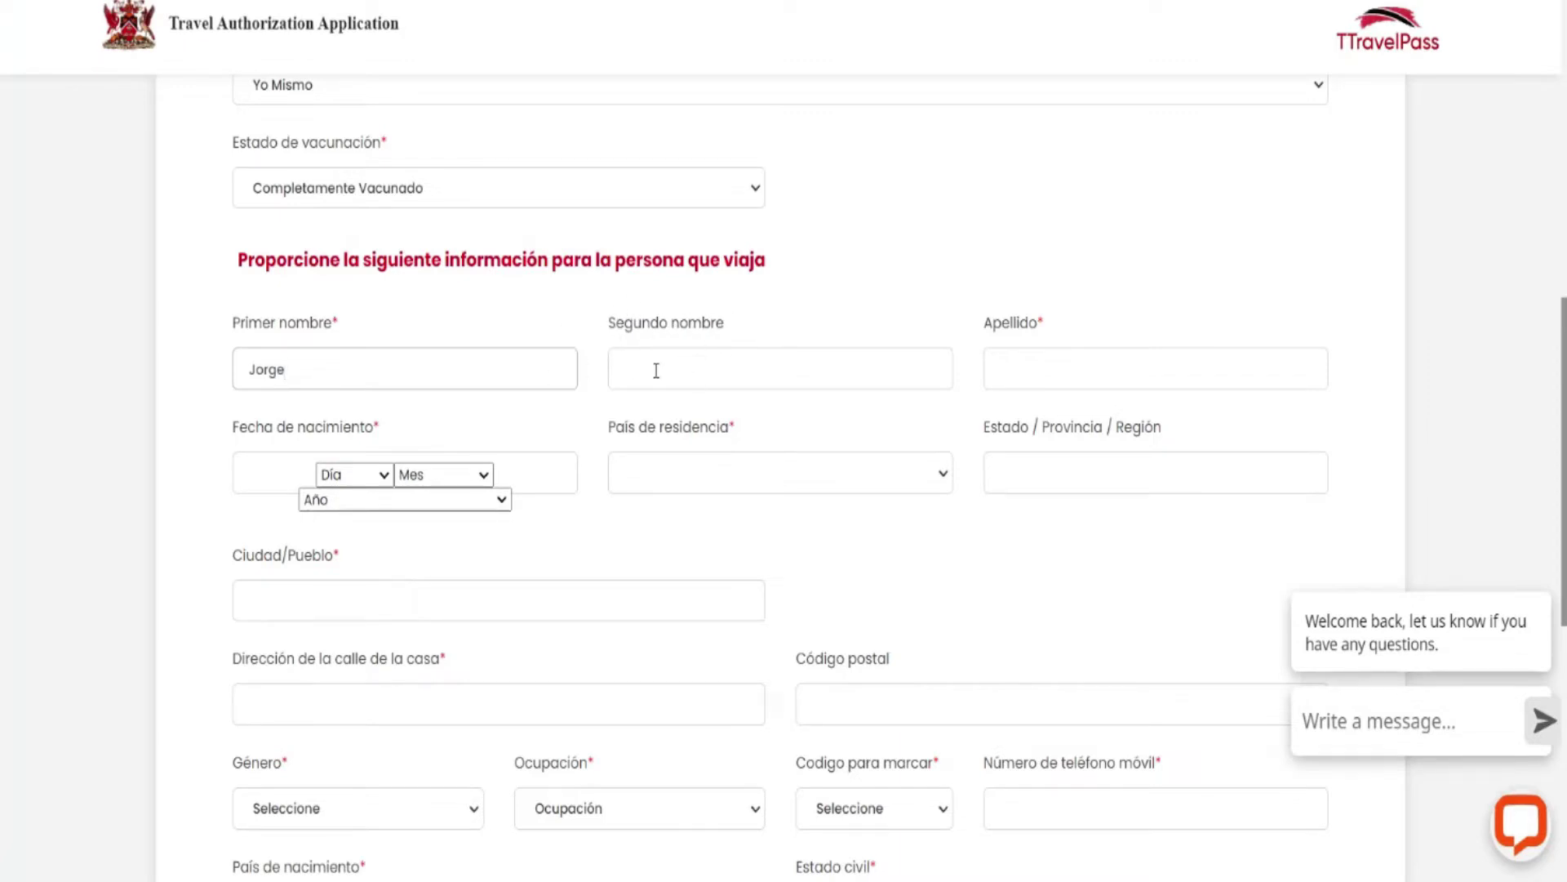
pyautogui.click(1010, 364)
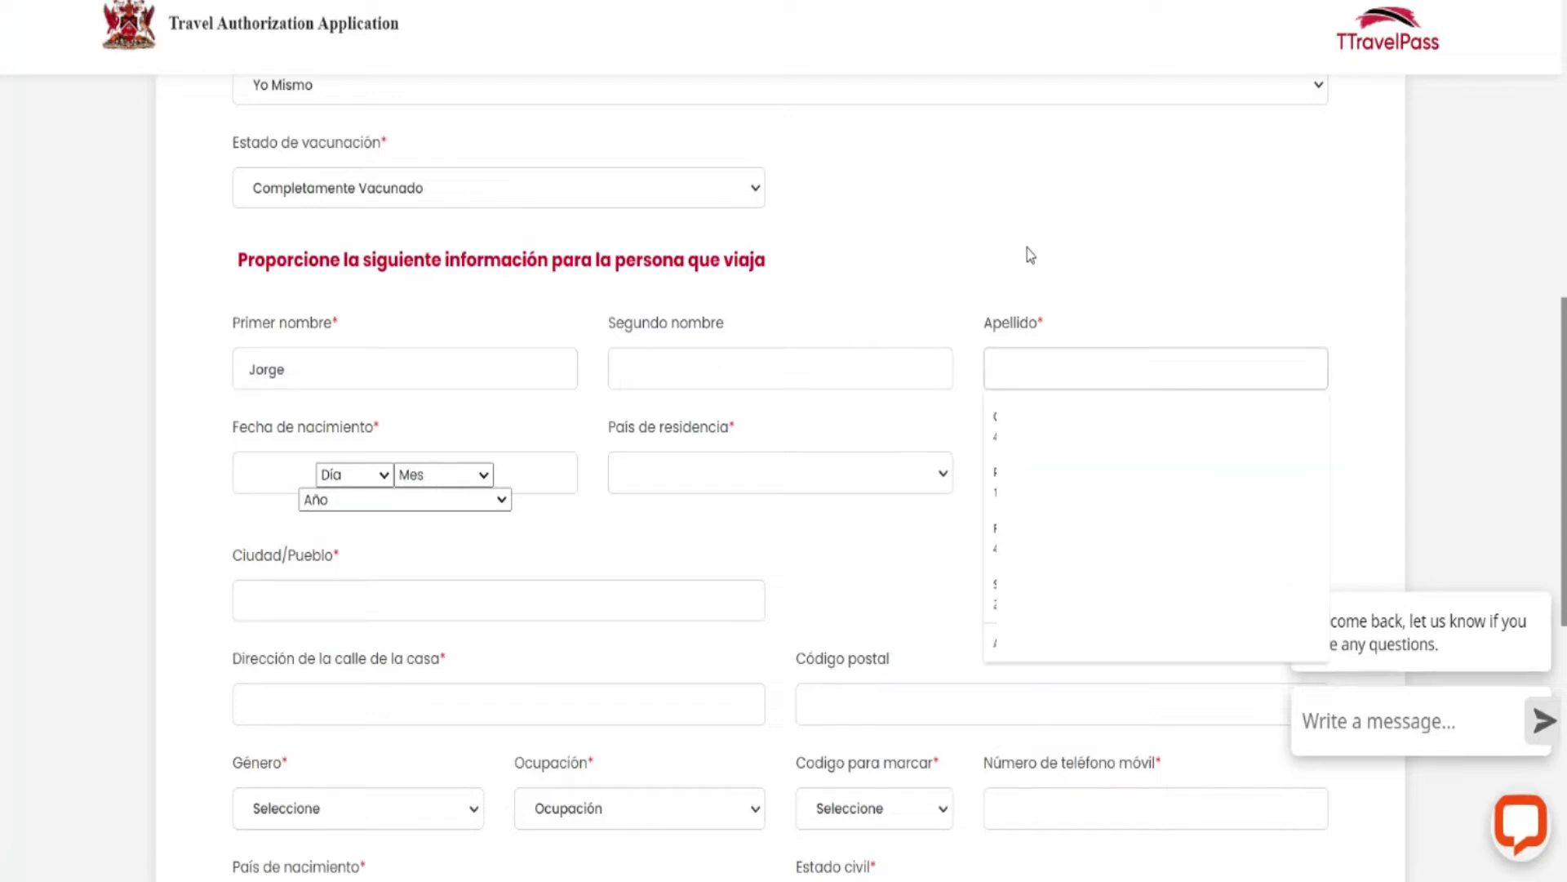
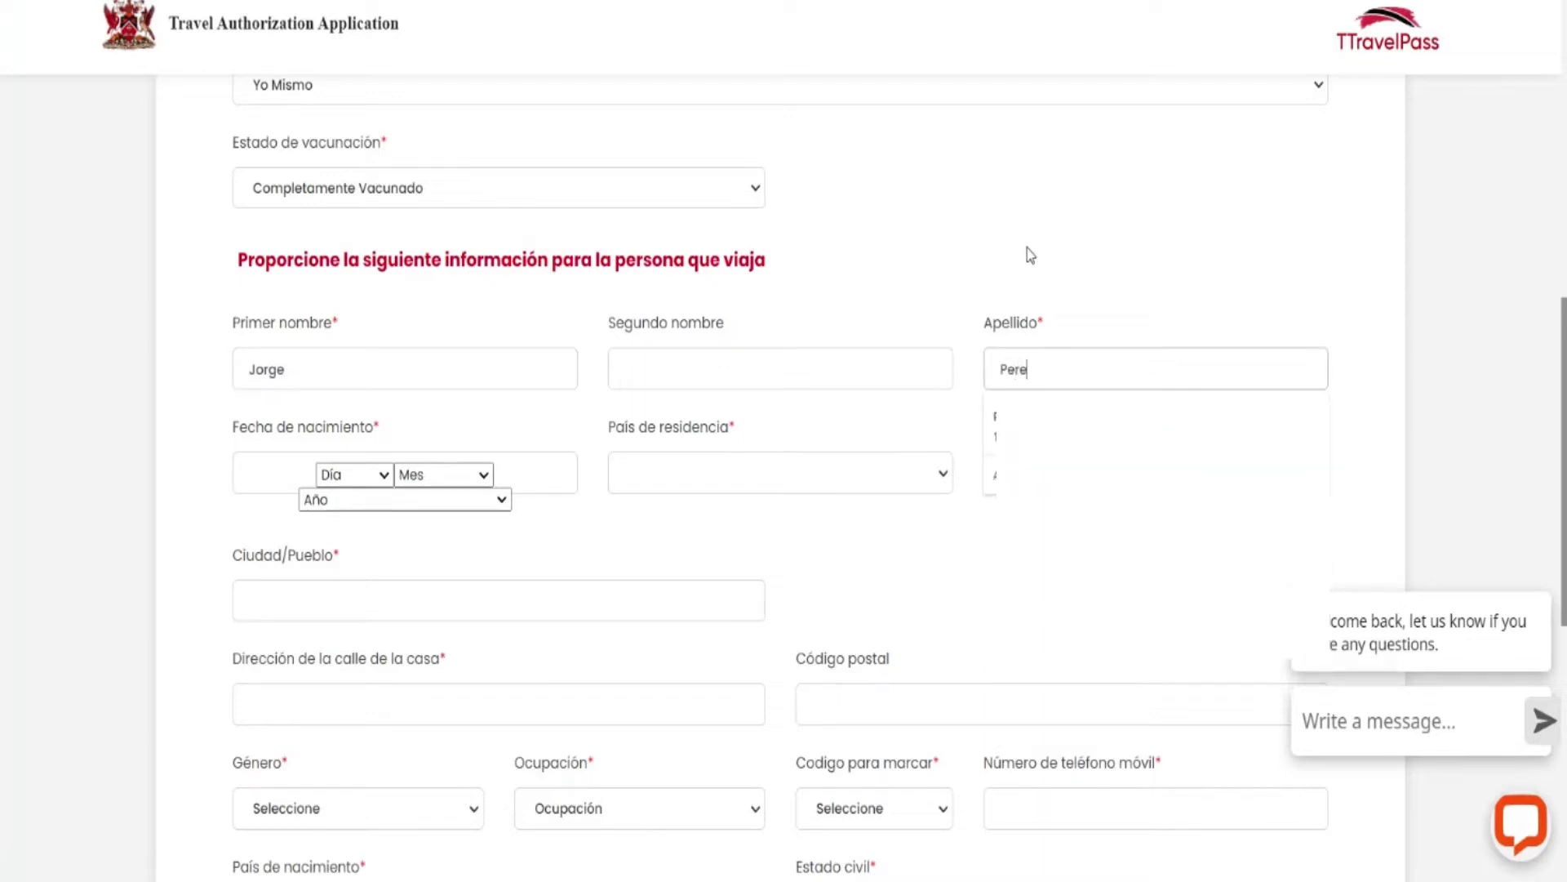
pyautogui.click(1040, 261)
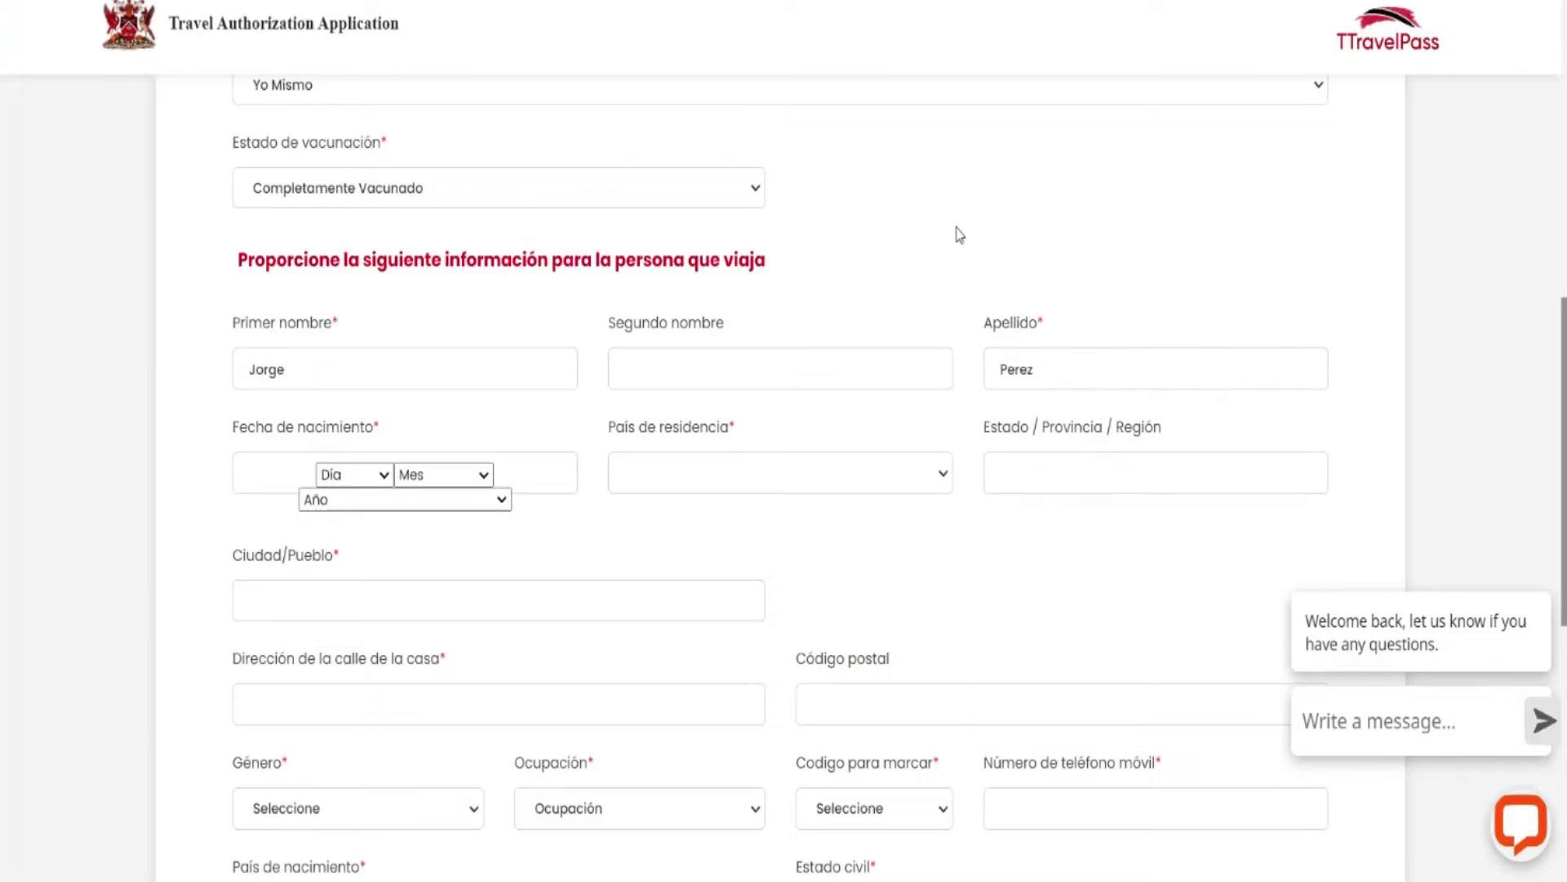
# Set the date of birth to 17 Diciembre 1970.
pyautogui.click(382, 475)
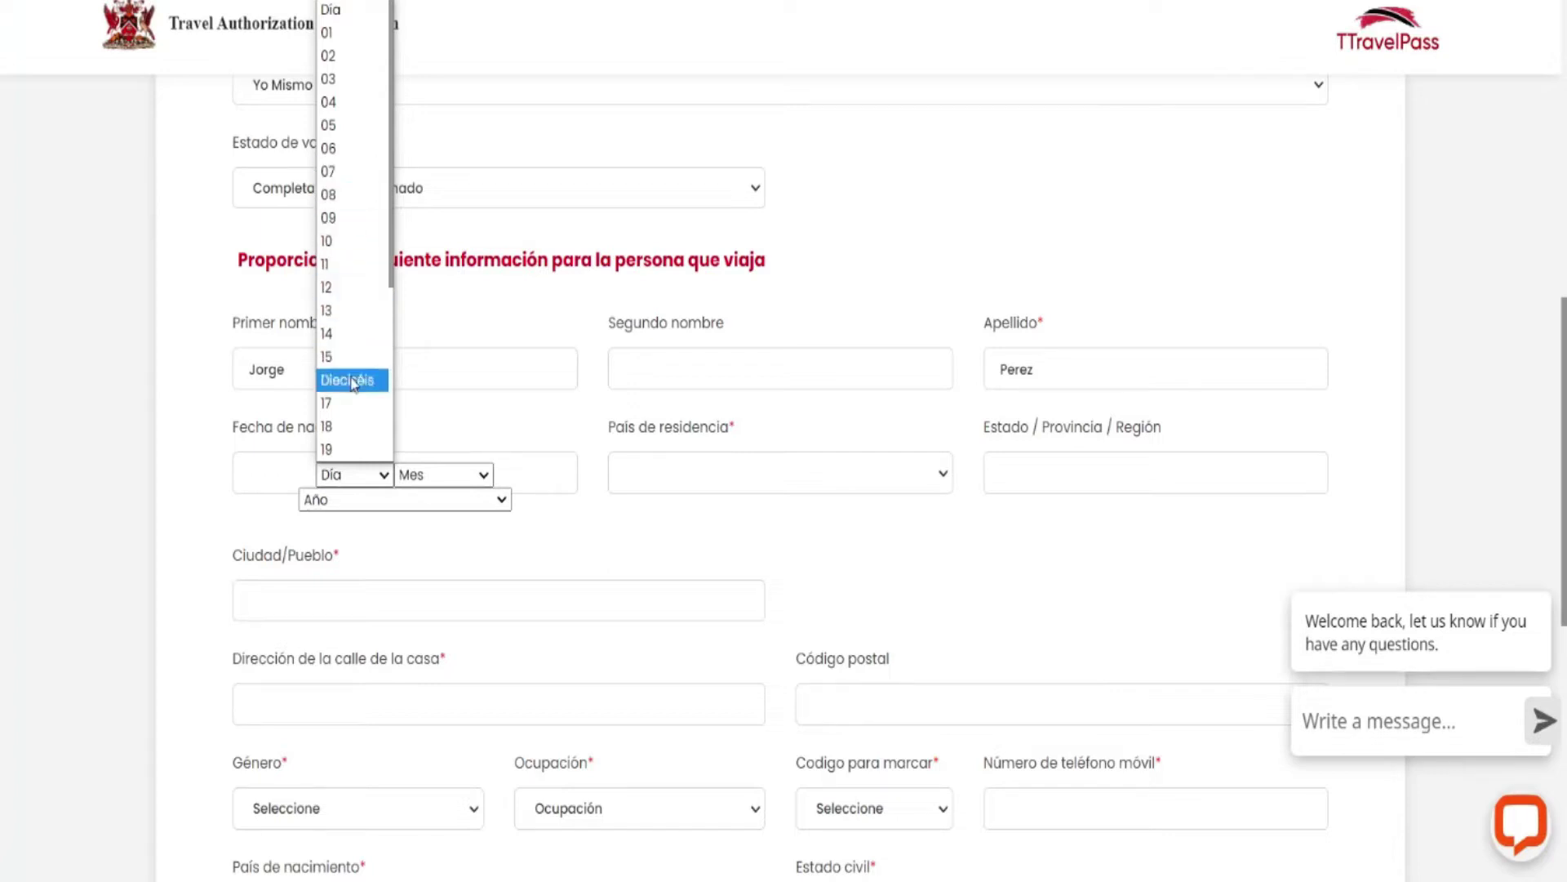
pyautogui.click(351, 404)
pyautogui.click(488, 474)
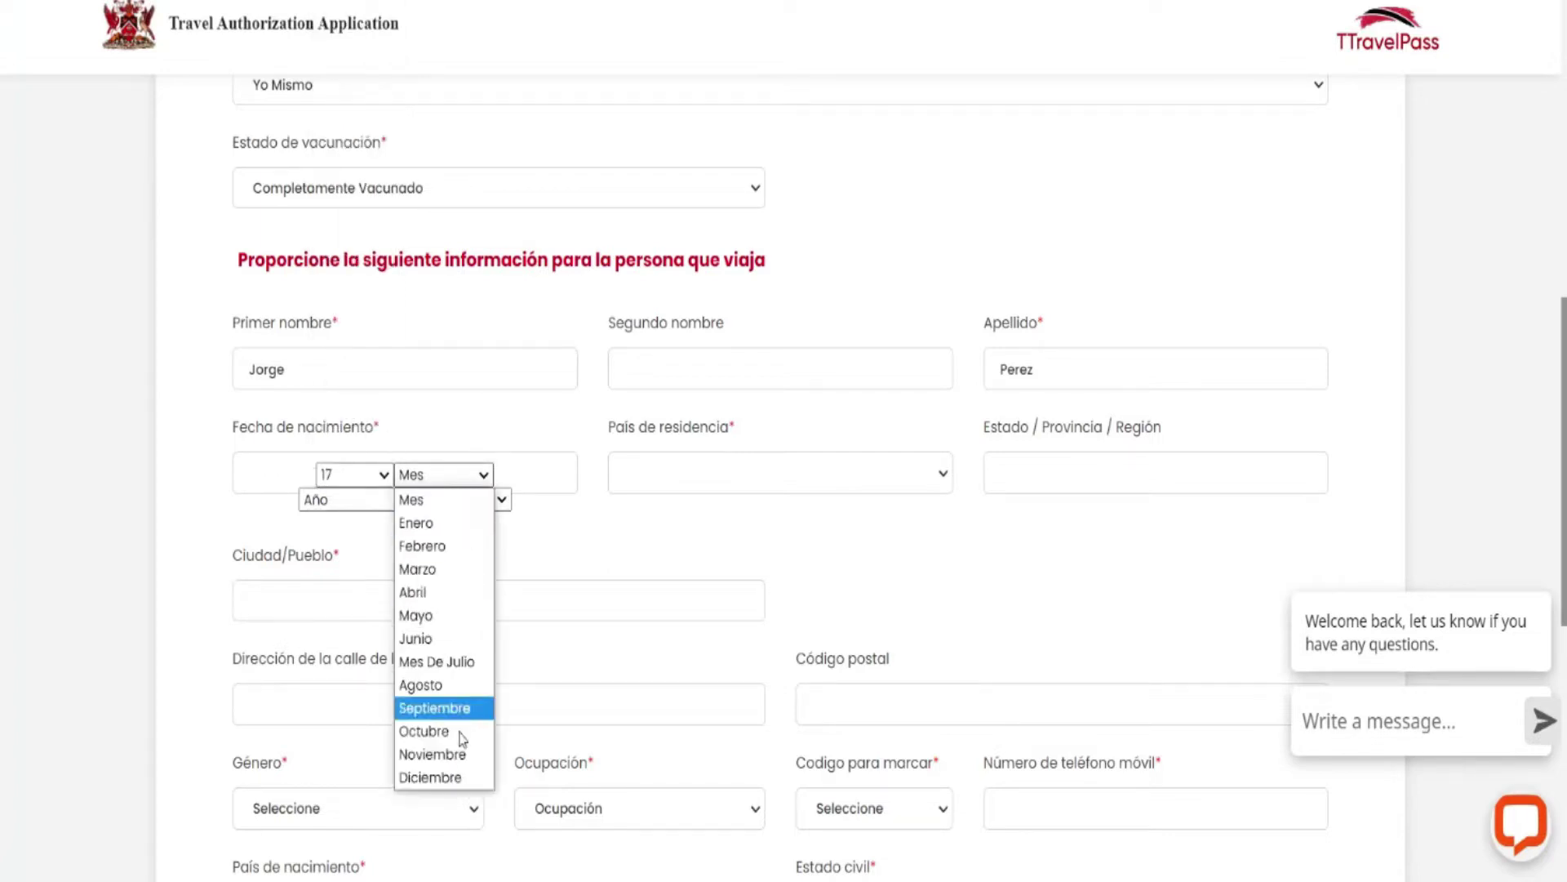
pyautogui.click(462, 781)
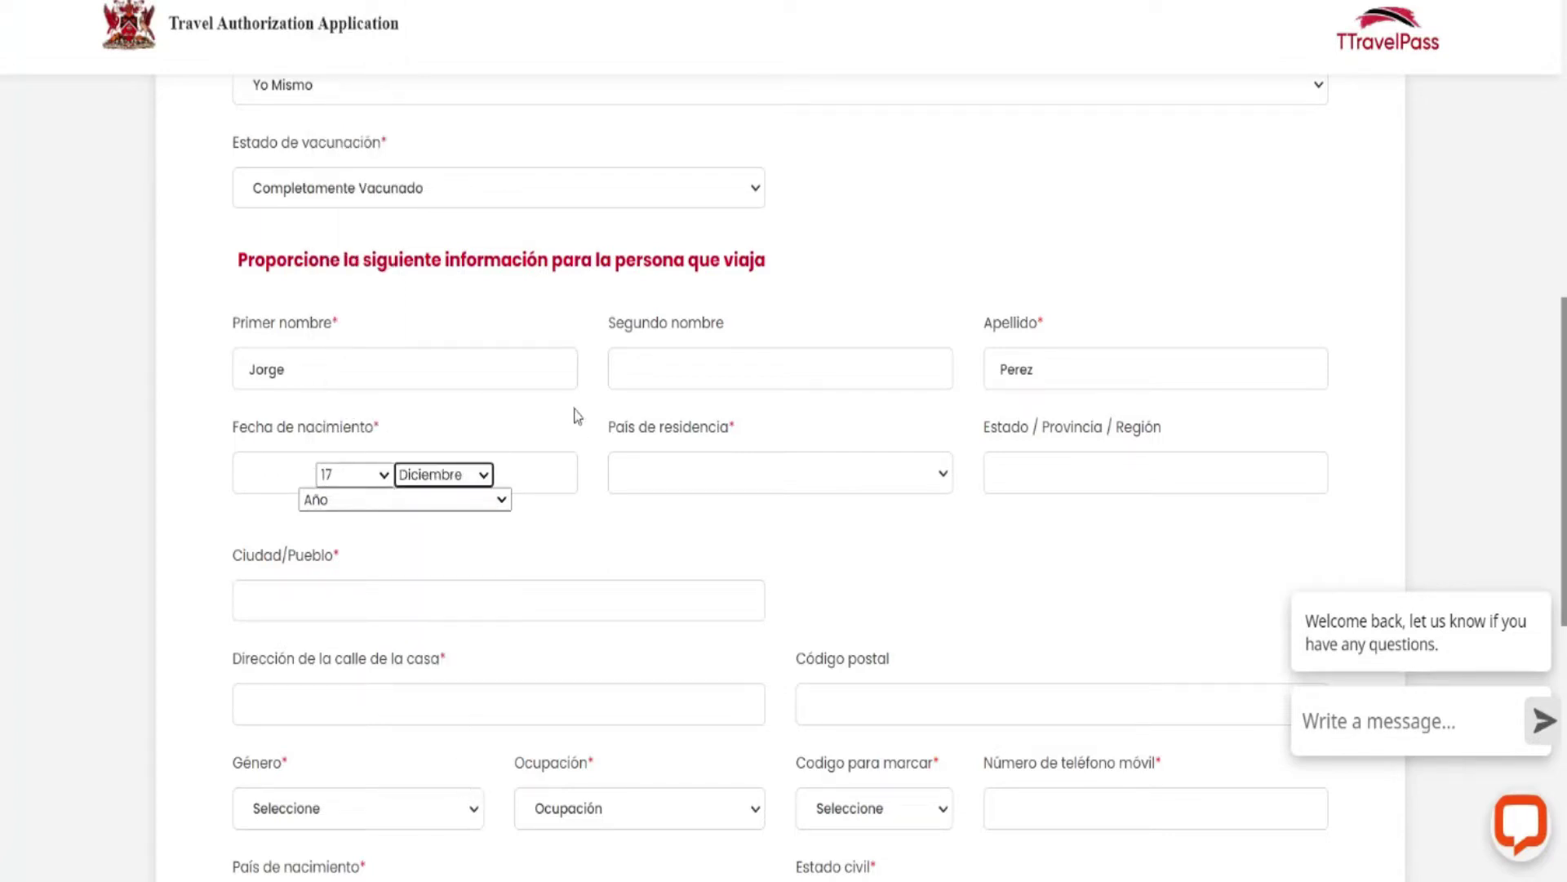
pyautogui.click(506, 501)
pyautogui.scroll(-10, 432, 318)
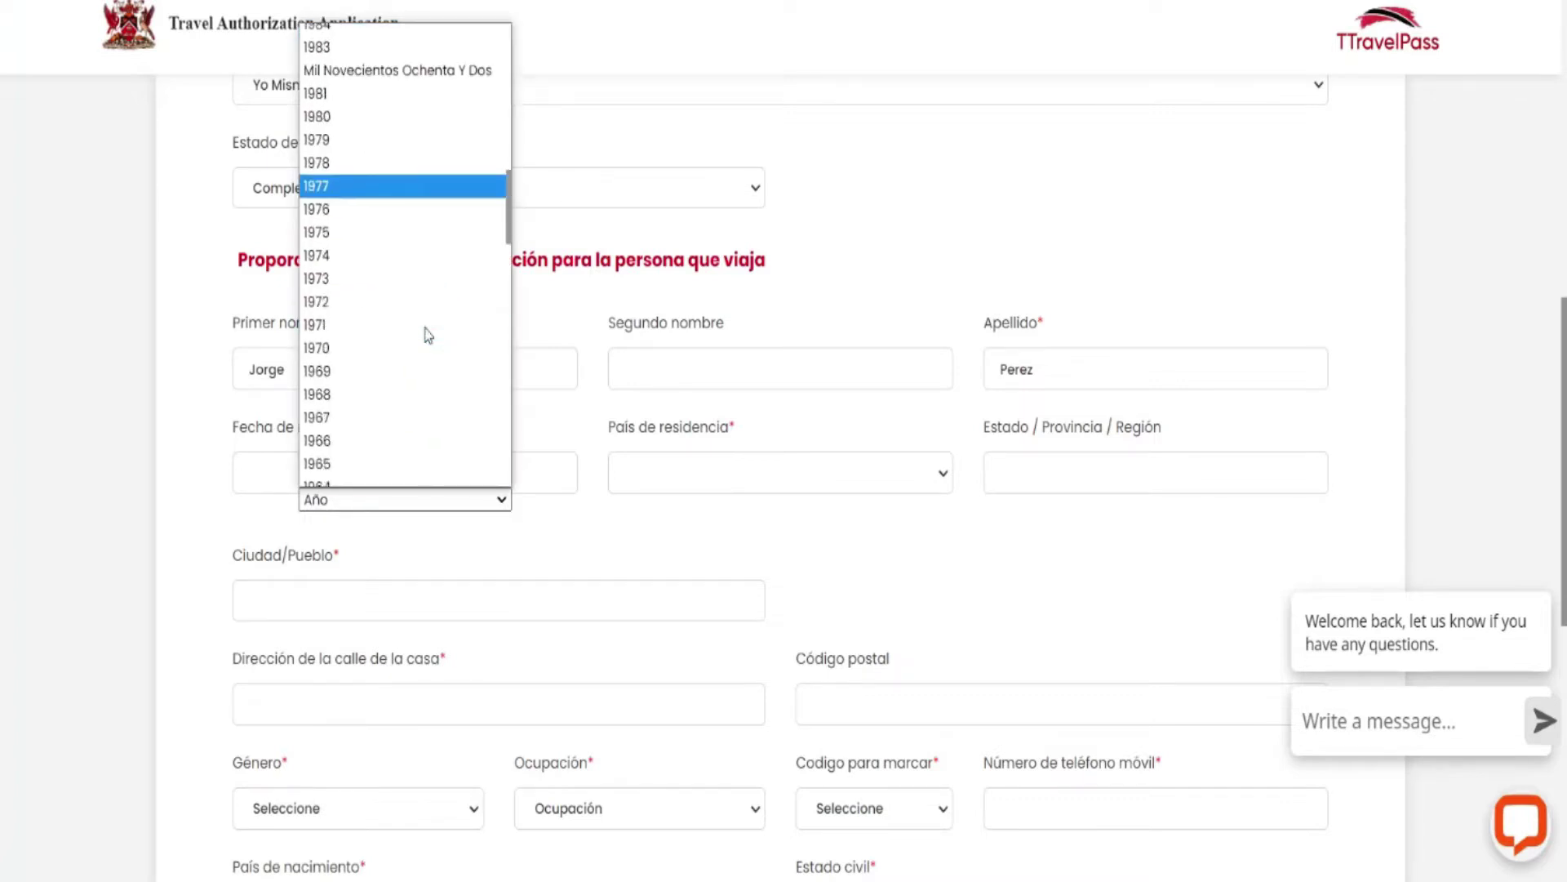
pyautogui.click(351, 324)
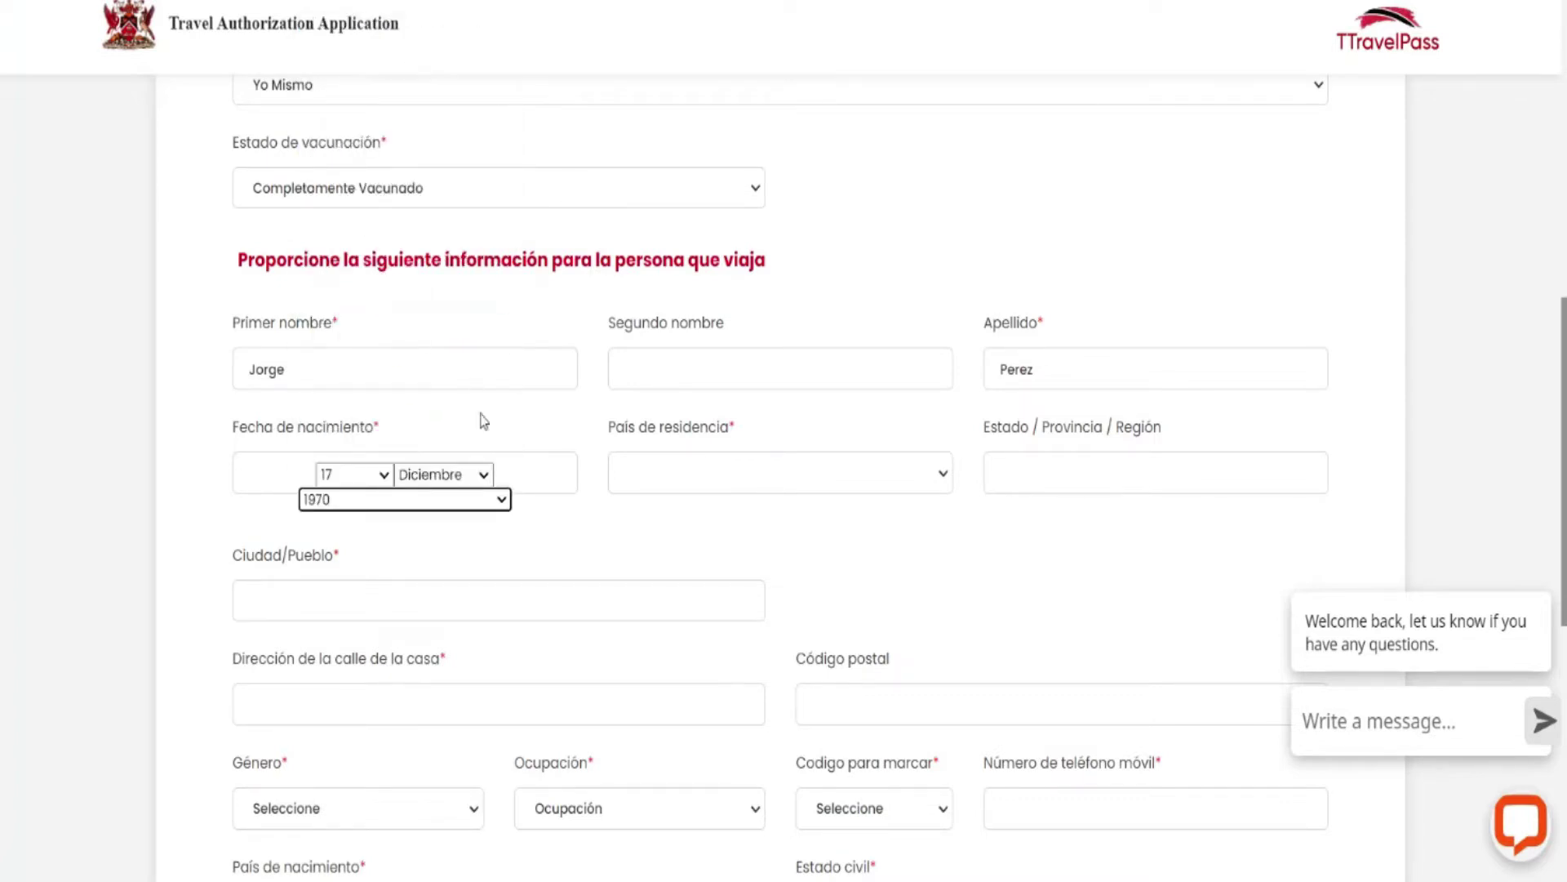
pyautogui.click(684, 480)
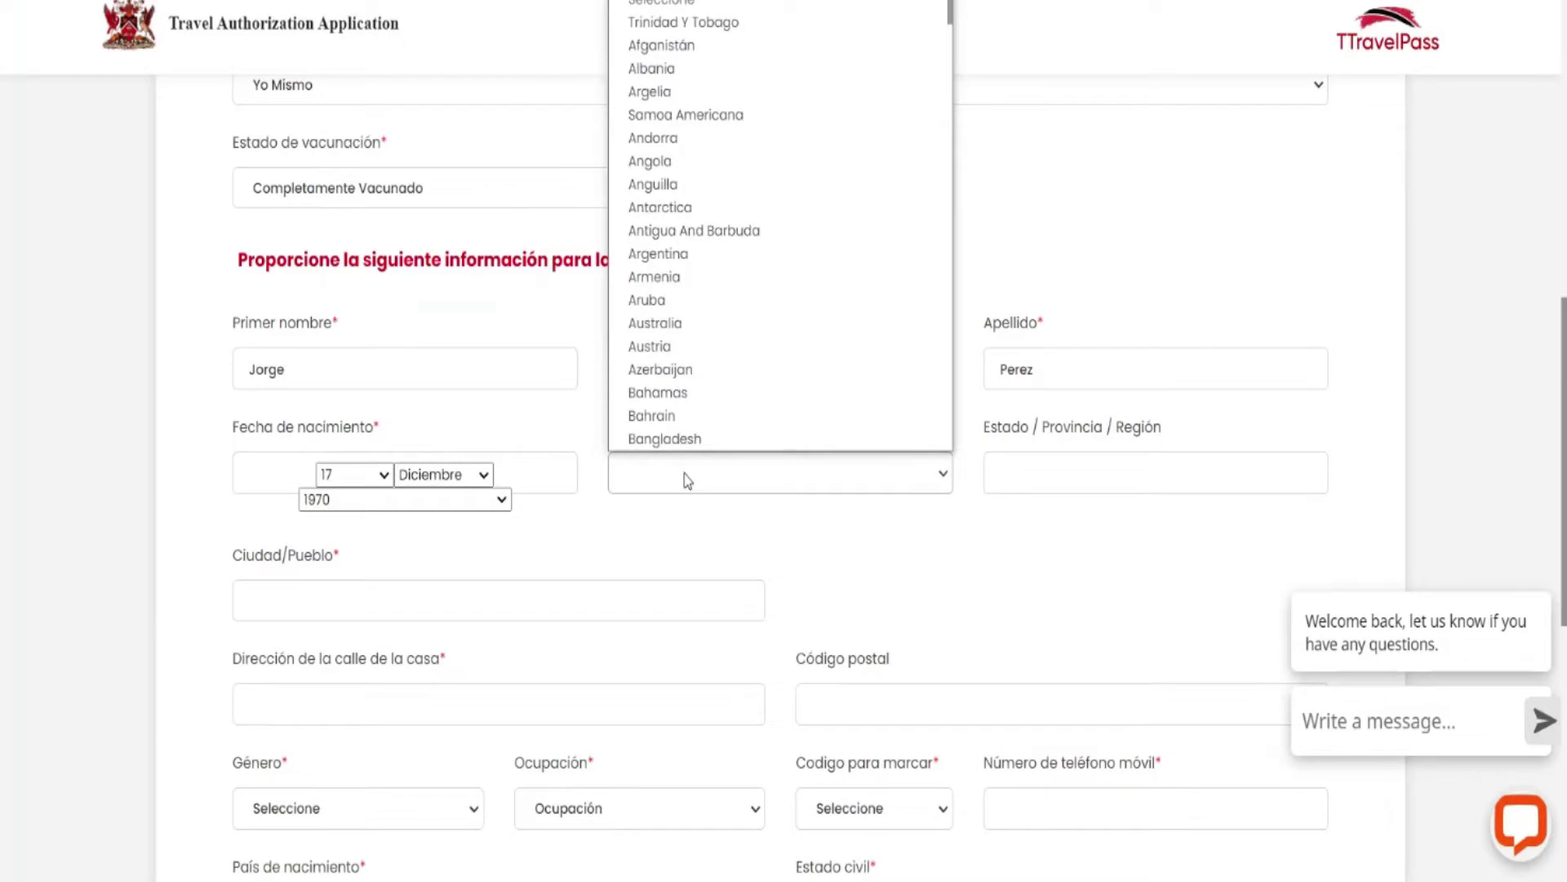
# Choose Cuba as country of residence and enter Habana as the city.
pyautogui.press('c')
pyautogui.scroll(-6, 771, 282)
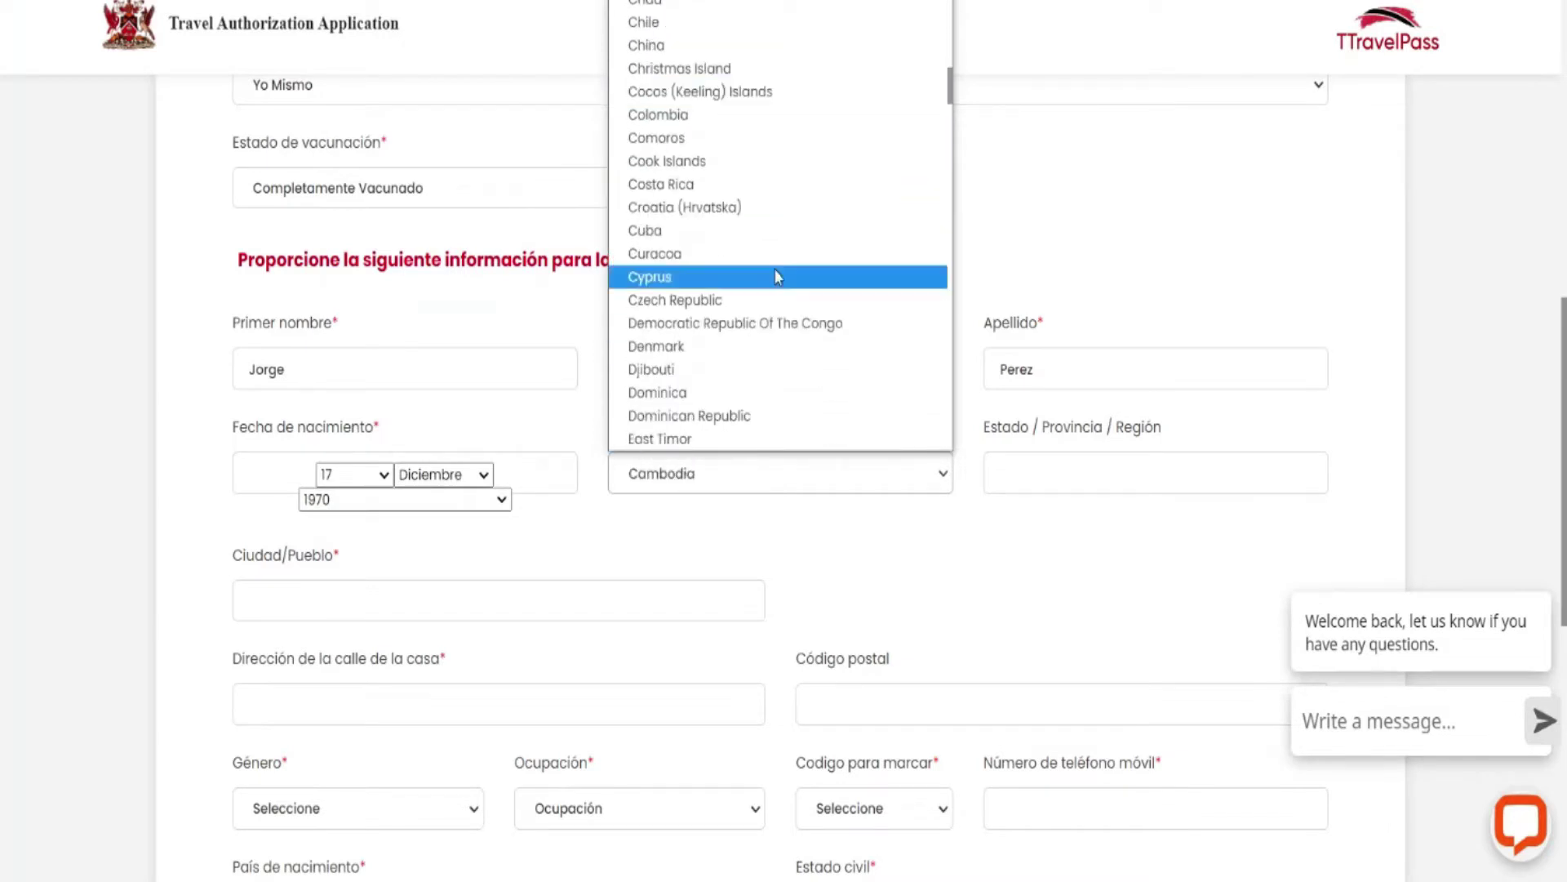
pyautogui.click(657, 234)
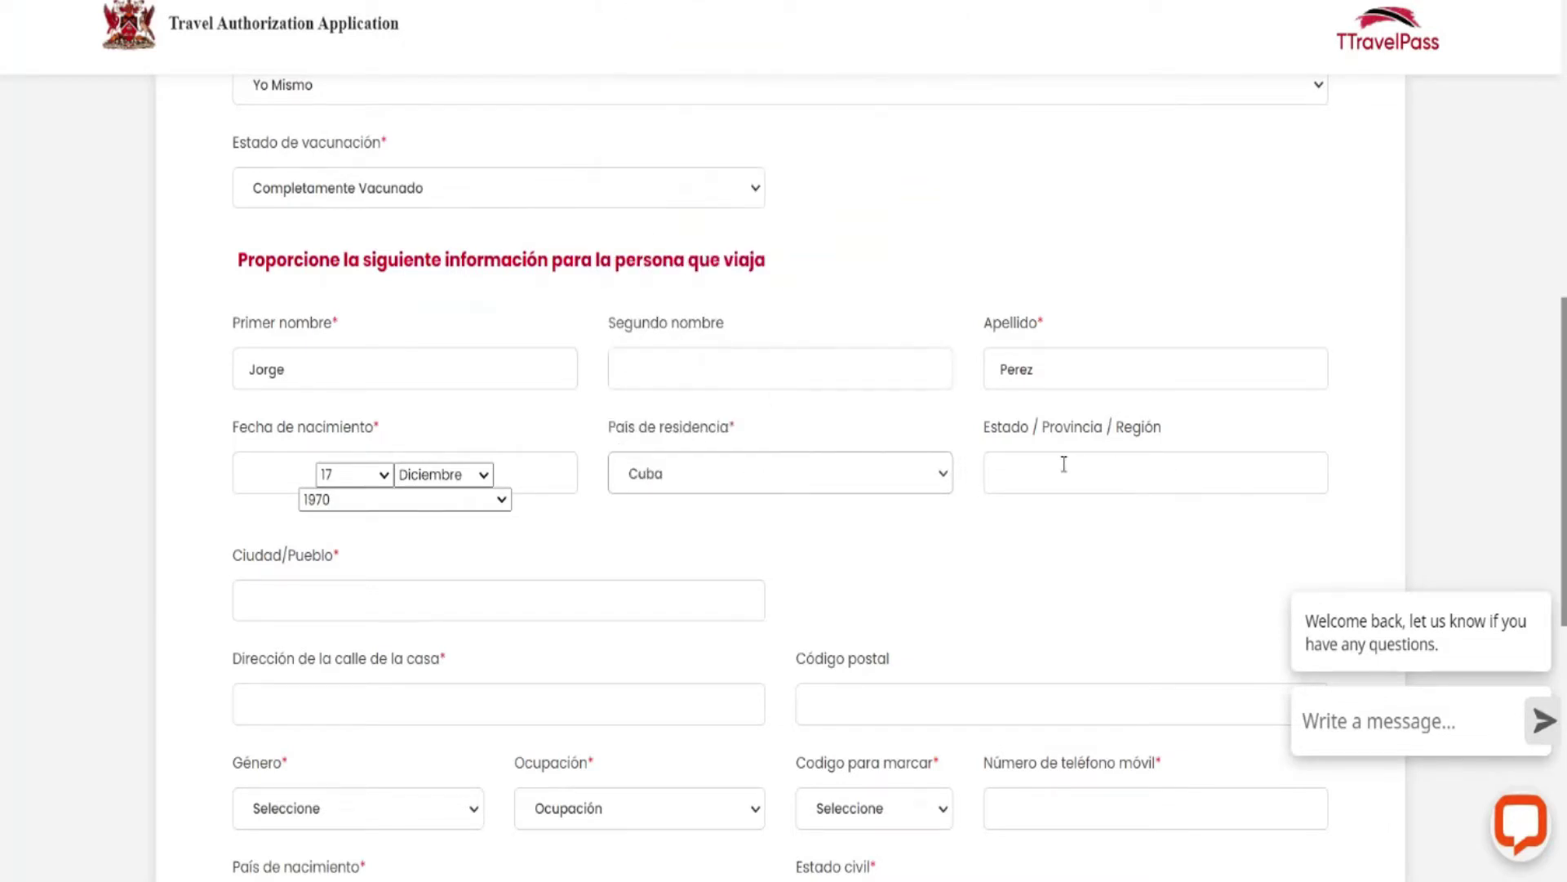
pyautogui.click(1031, 472)
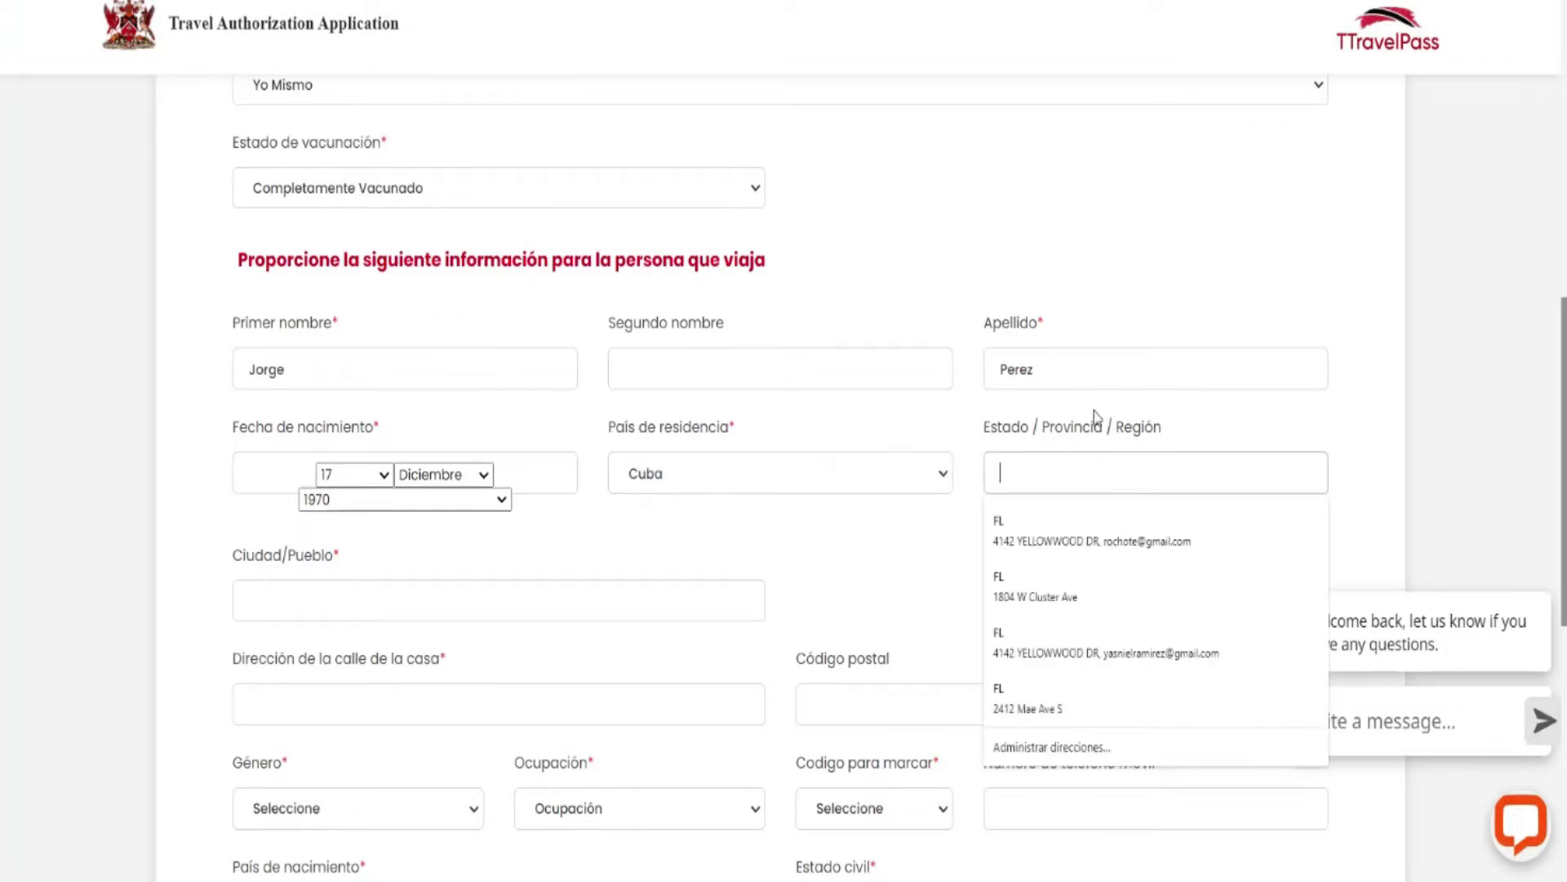
pyautogui.click(828, 537)
pyautogui.scroll(-1, 705, 492)
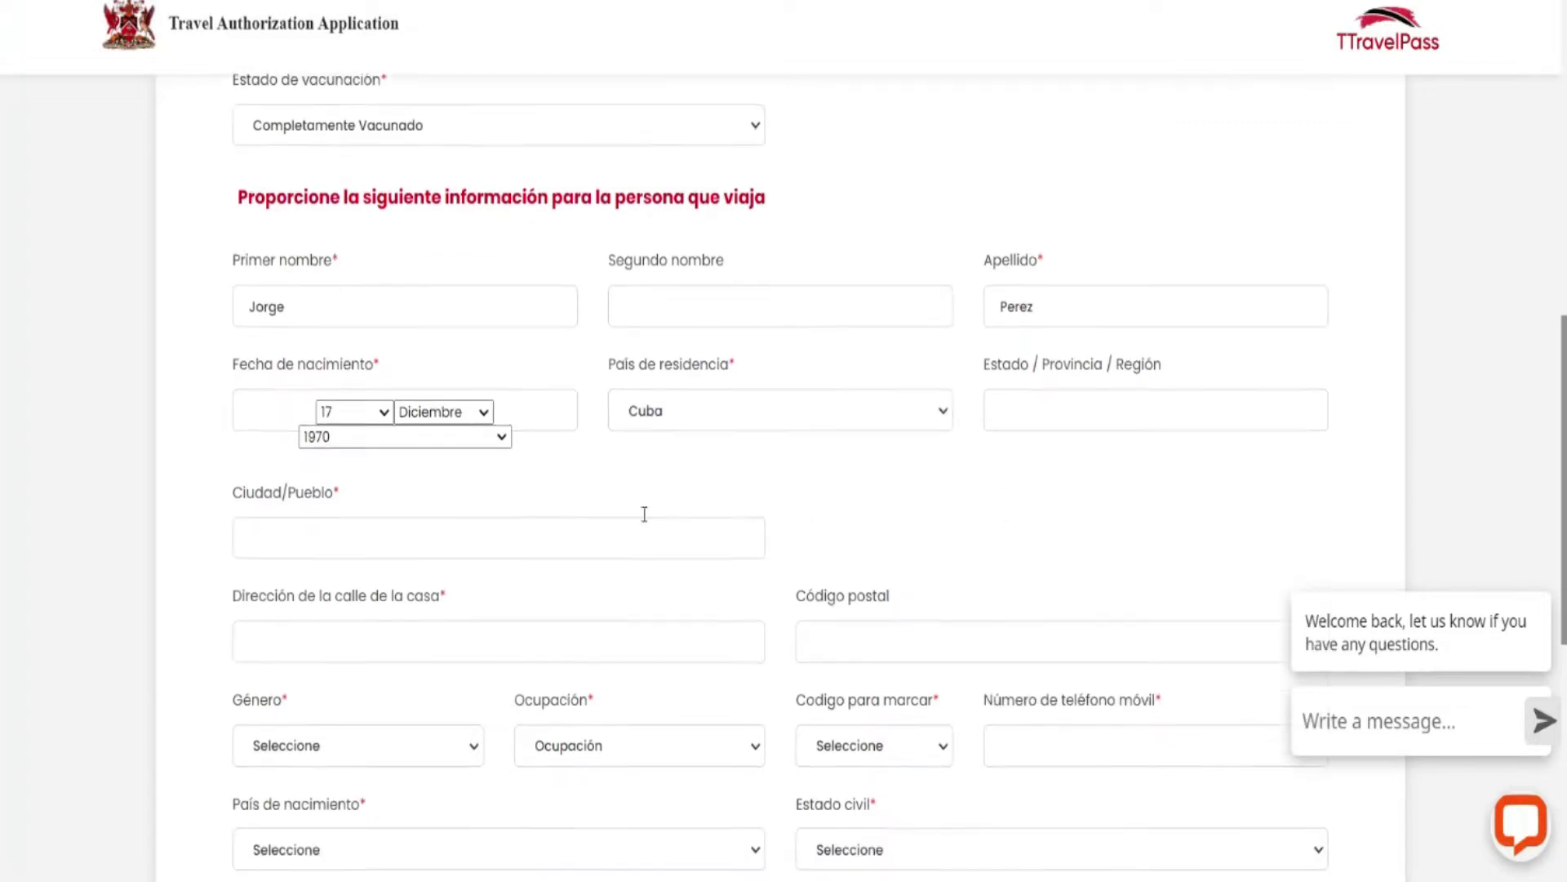
pyautogui.scroll(-1, 644, 514)
pyautogui.click(267, 498)
pyautogui.write('Habana')
pyautogui.click(201, 420)
pyautogui.scroll(-3, 408, 418)
# Fill in the home street address using the browser's autofill suggestion.
pyautogui.click(297, 420)
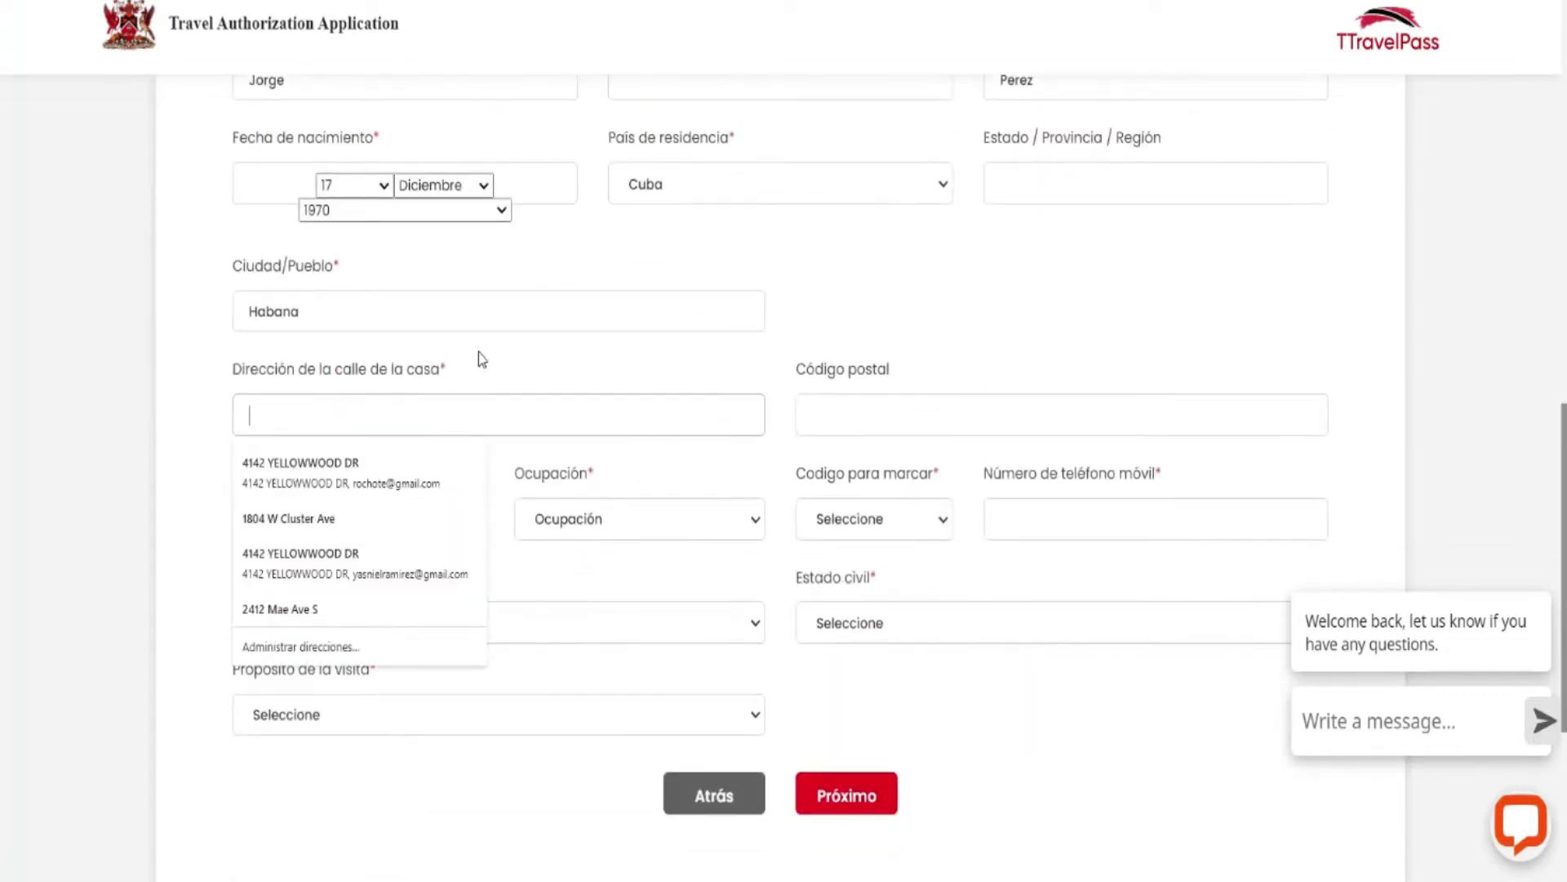
pyautogui.write('esco')
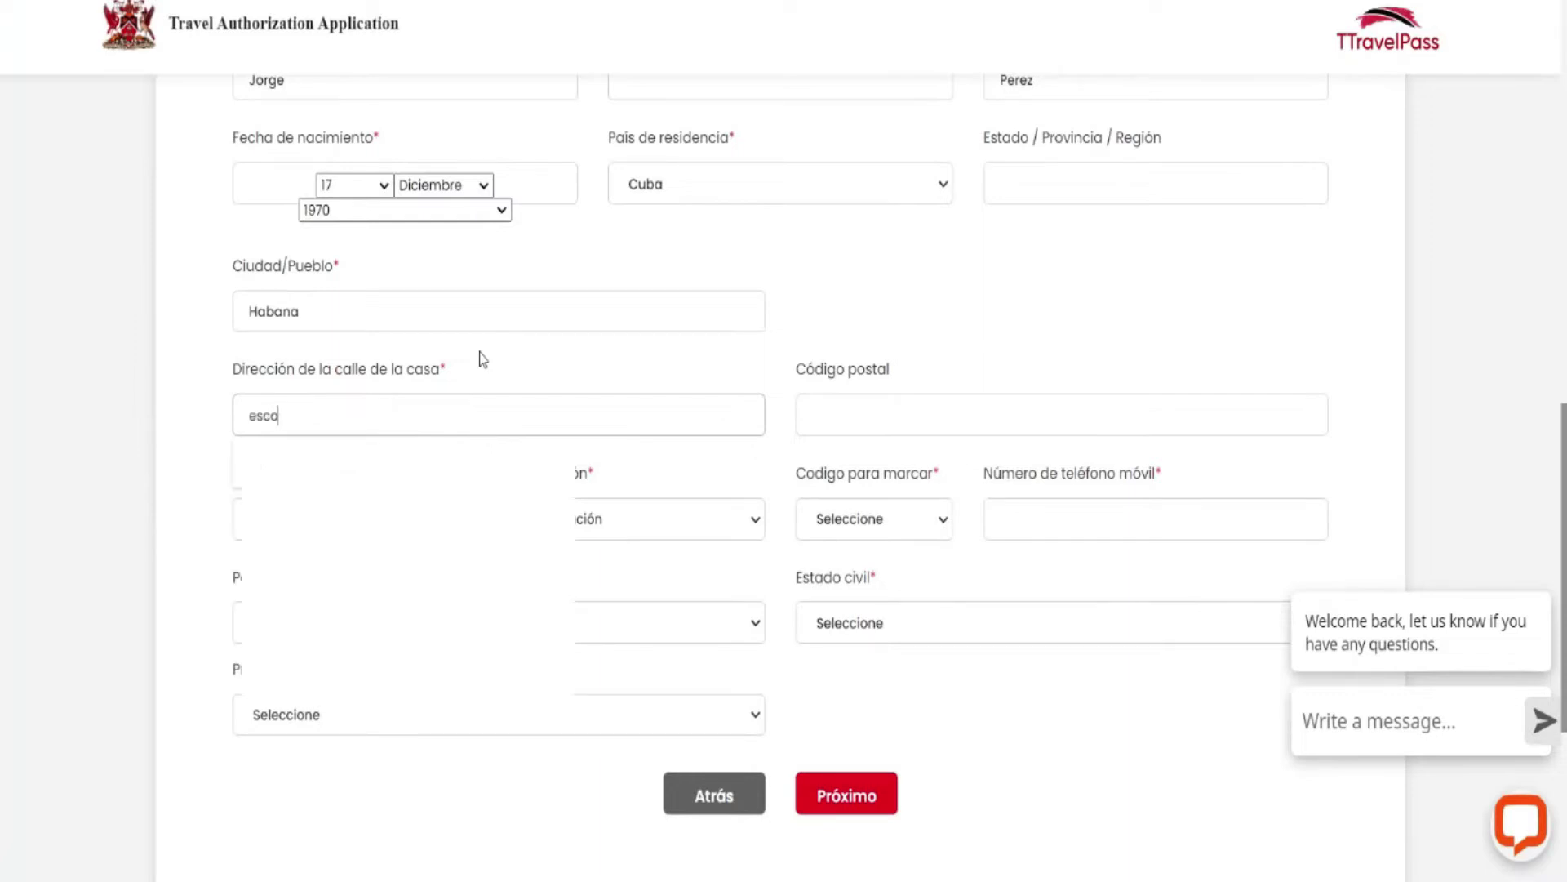
pyautogui.write('bar')
pyautogui.press('Down')
pyautogui.press('Return')
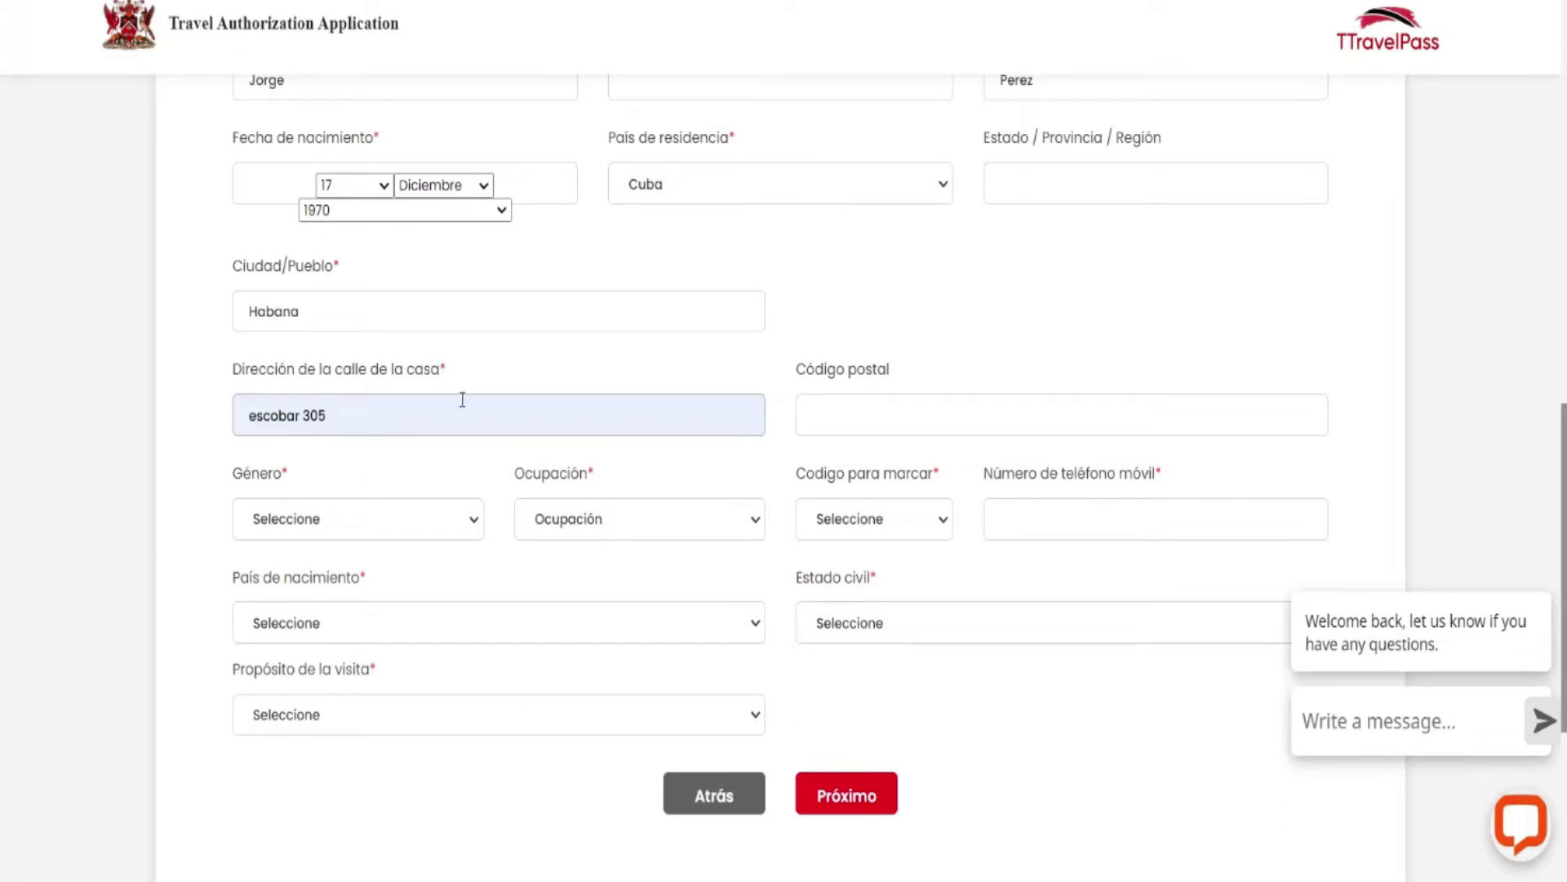
# Choose Masculino as gender and Servicio Al Cliente as occupation.
pyautogui.click(466, 531)
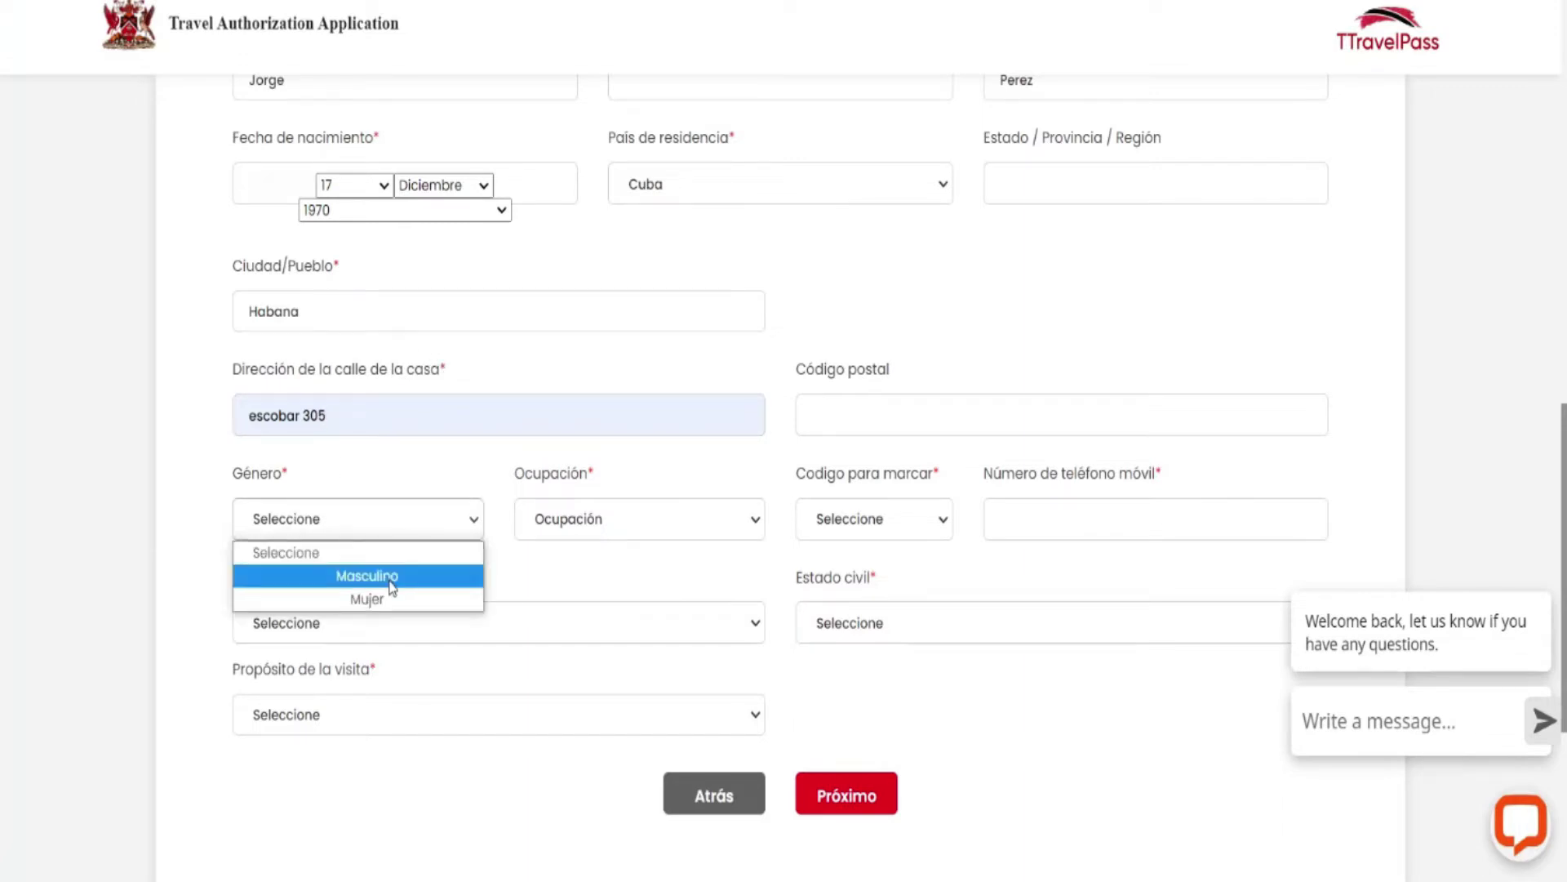
pyautogui.click(392, 571)
pyautogui.click(751, 527)
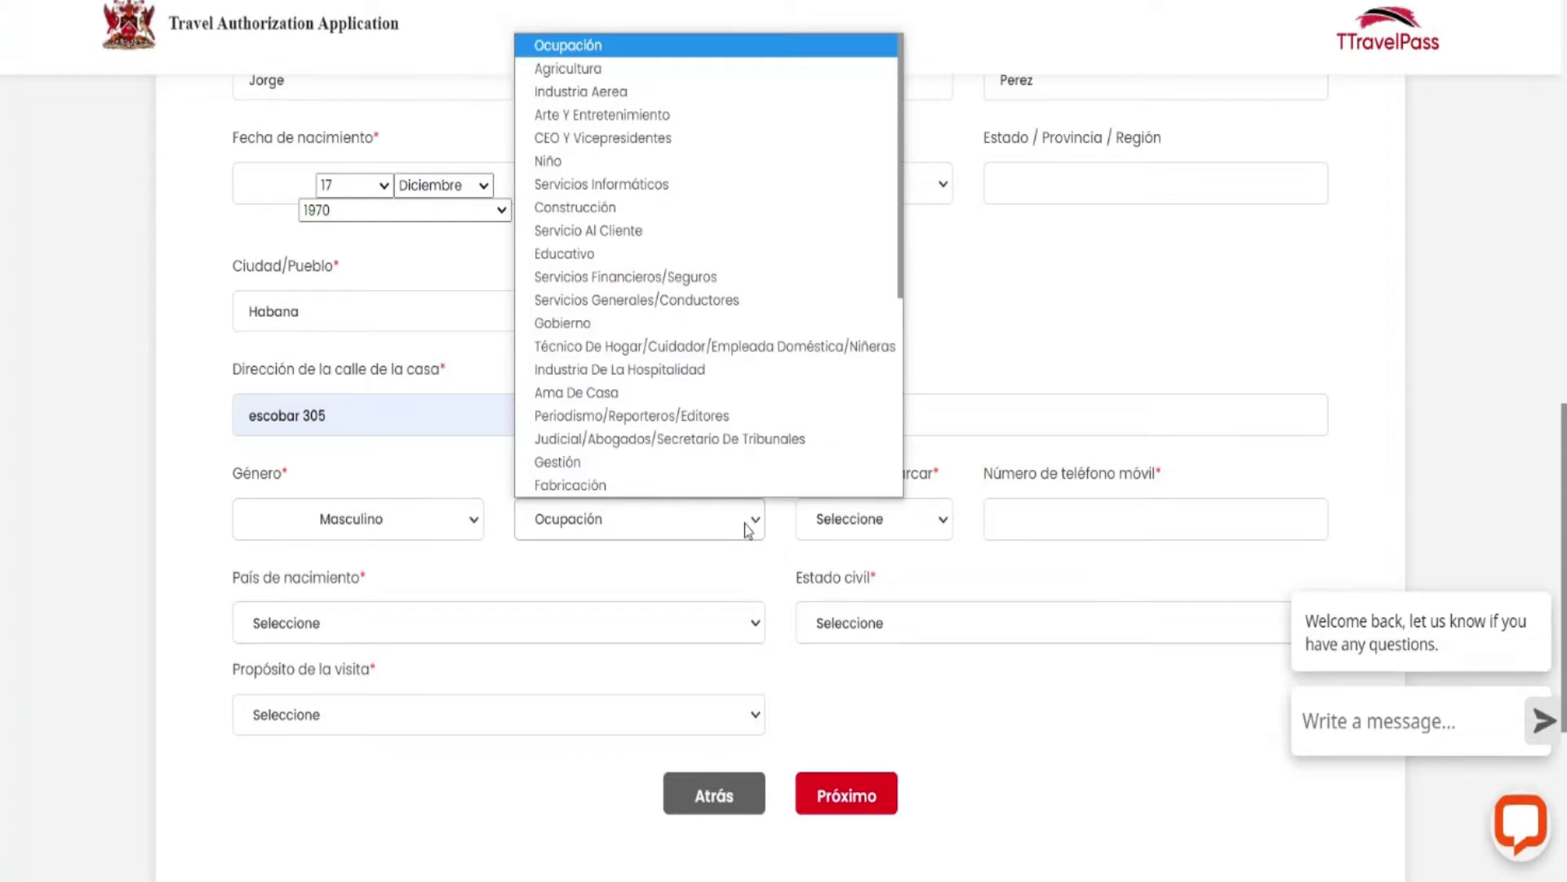
pyautogui.scroll(-1, 584, 416)
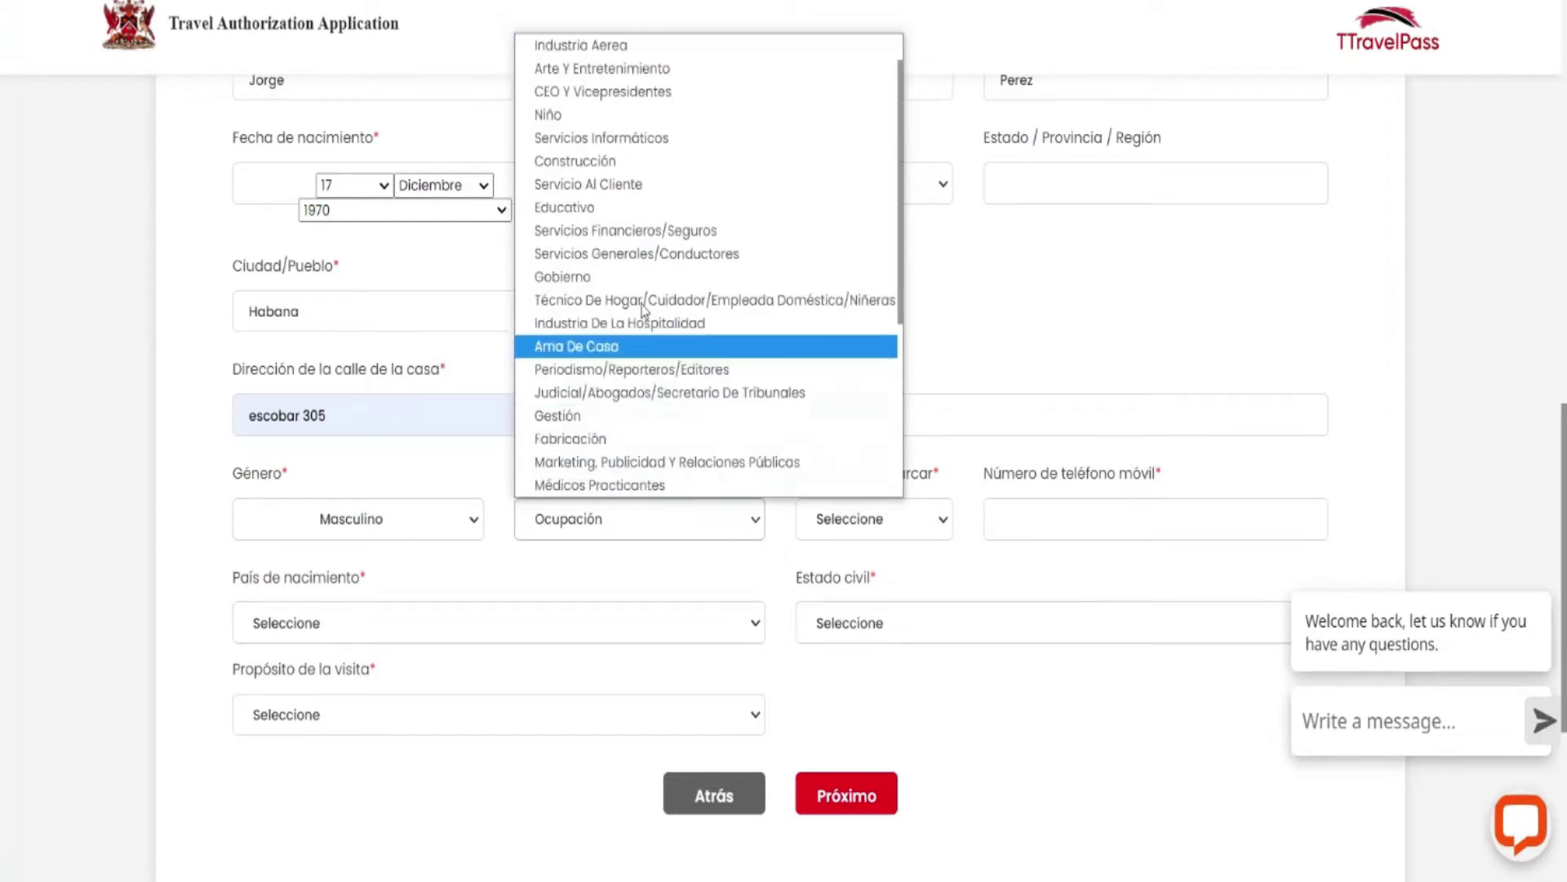
pyautogui.click(629, 185)
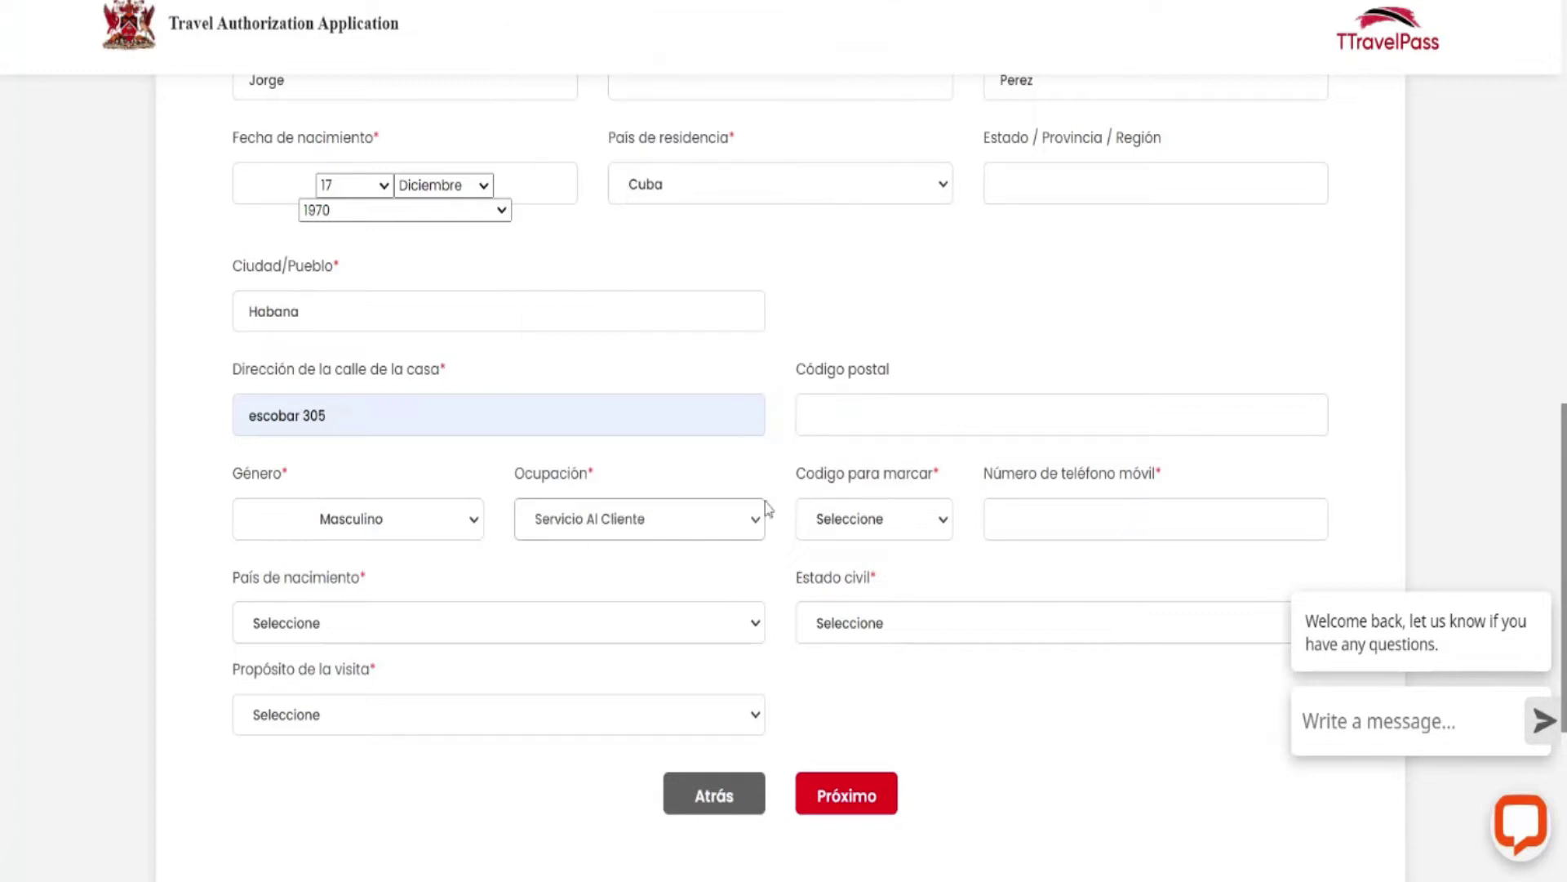
# Select Cuba +53 as the phone dialing code.
pyautogui.click(936, 512)
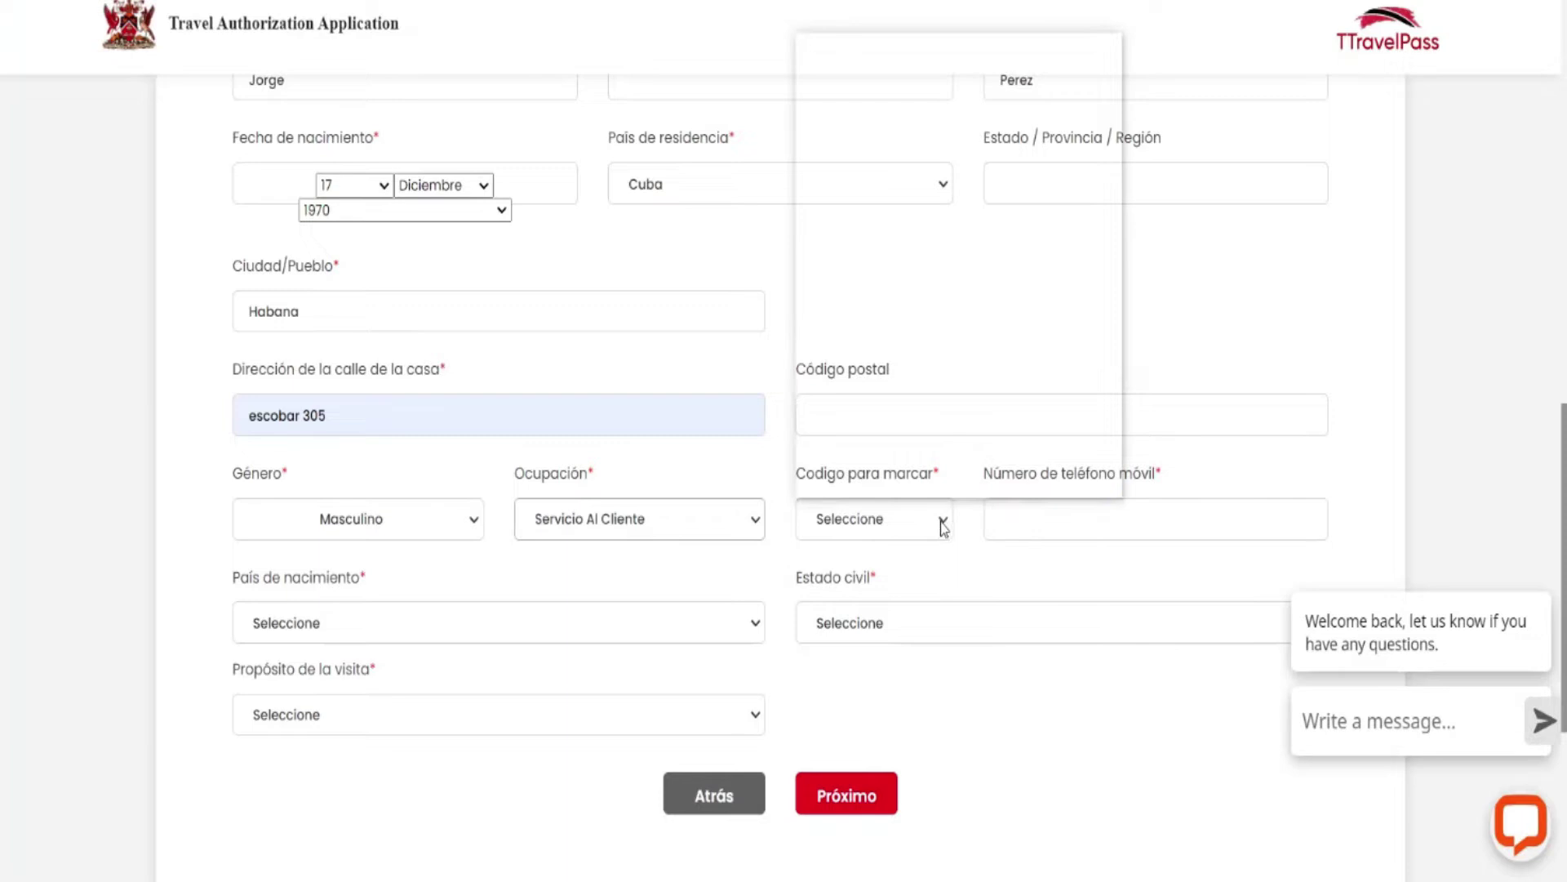
pyautogui.scroll(-15, 913, 445)
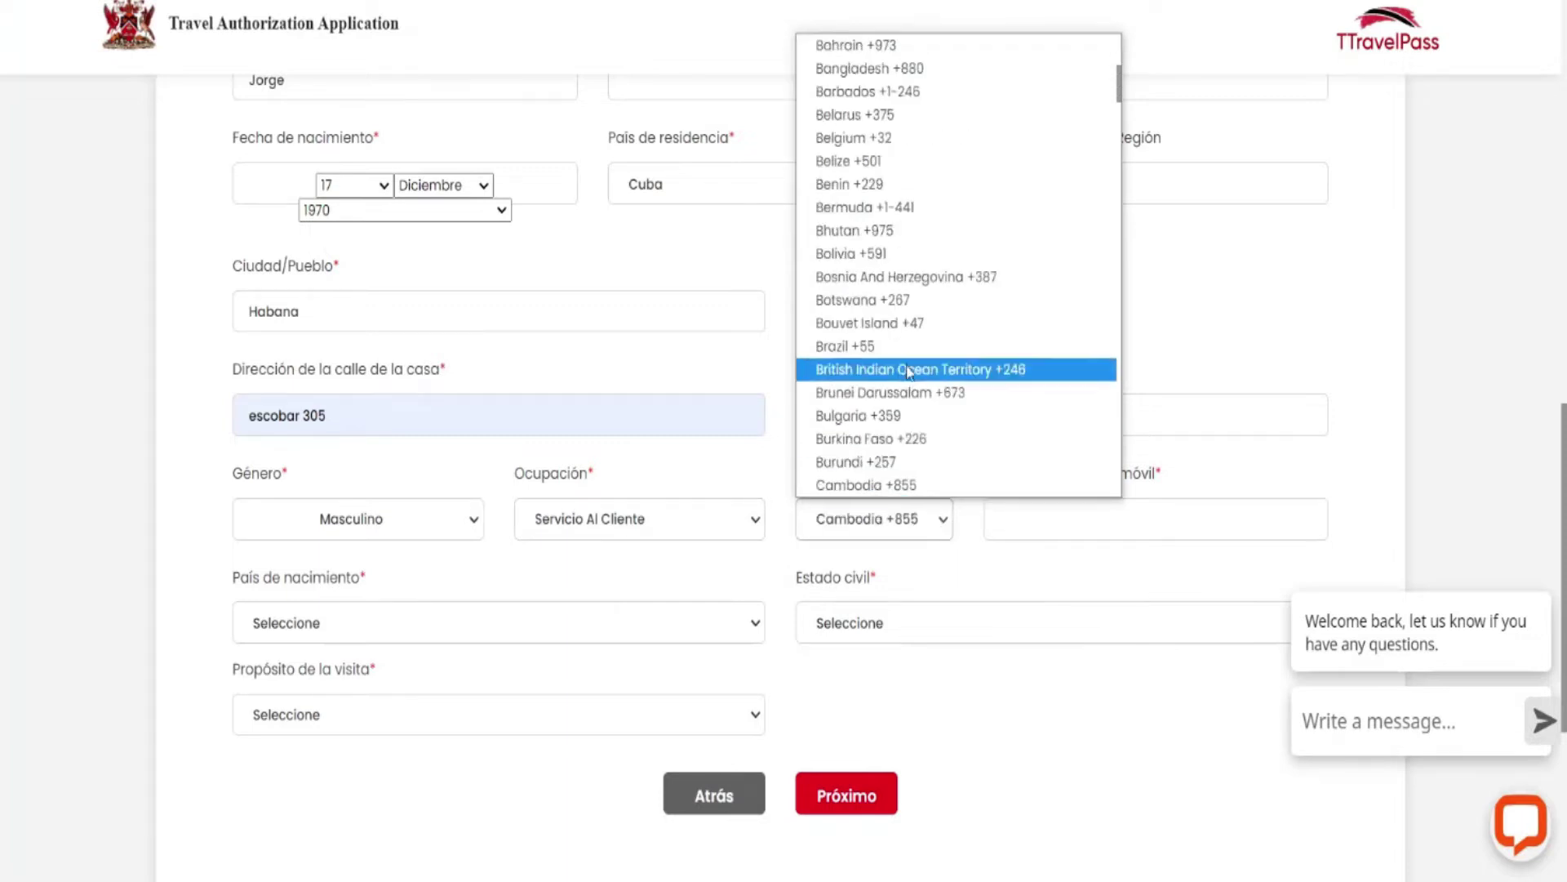
pyautogui.scroll(3, 902, 215)
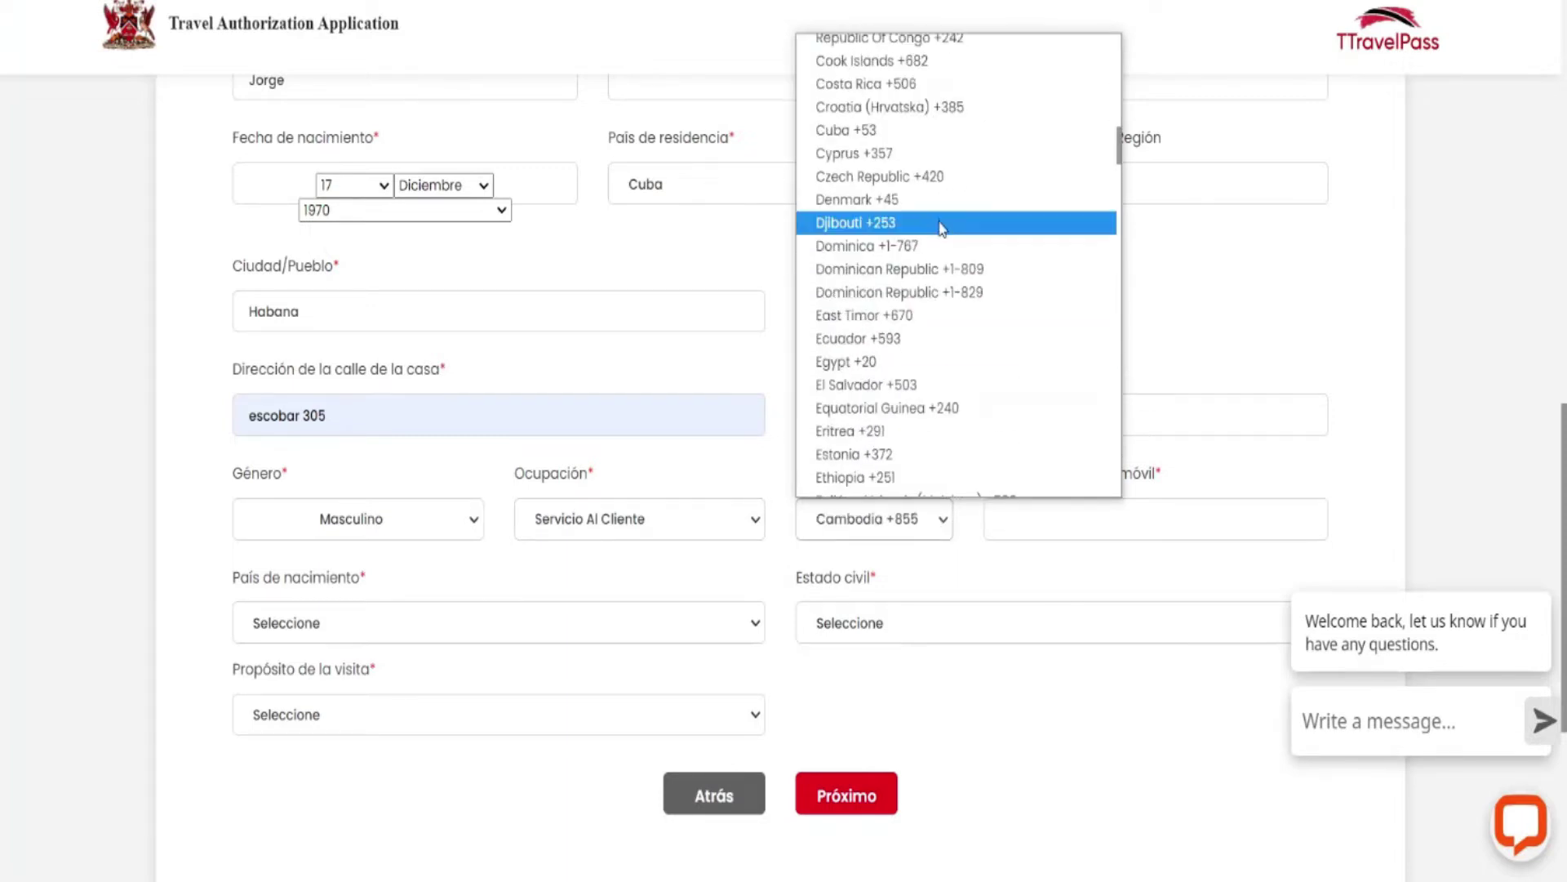
pyautogui.click(902, 131)
# Enter the applicant's mobile phone number.
pyautogui.click(1022, 511)
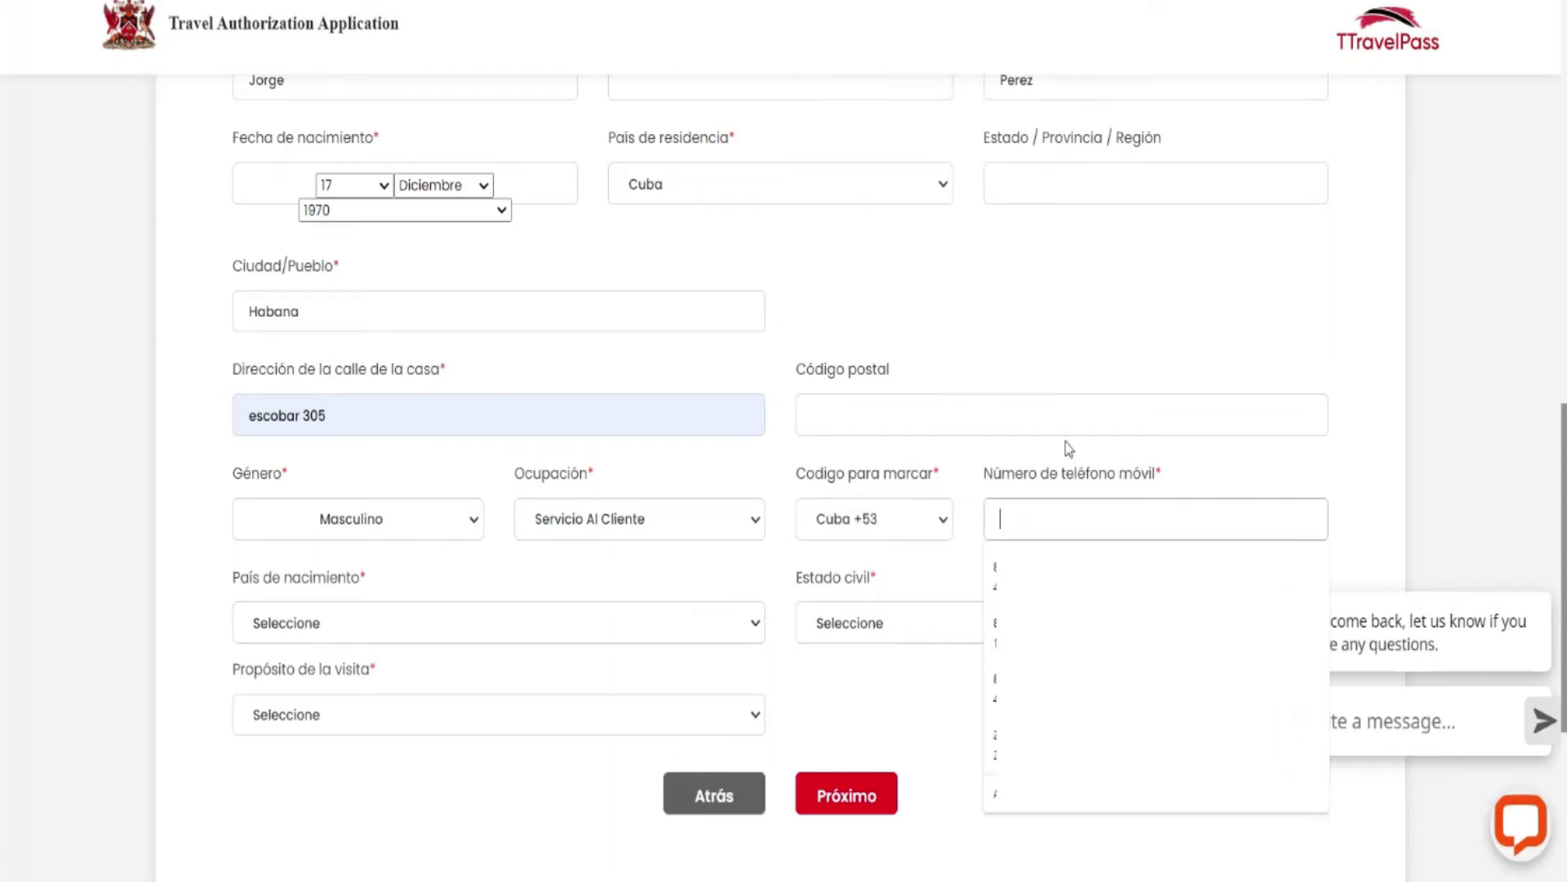
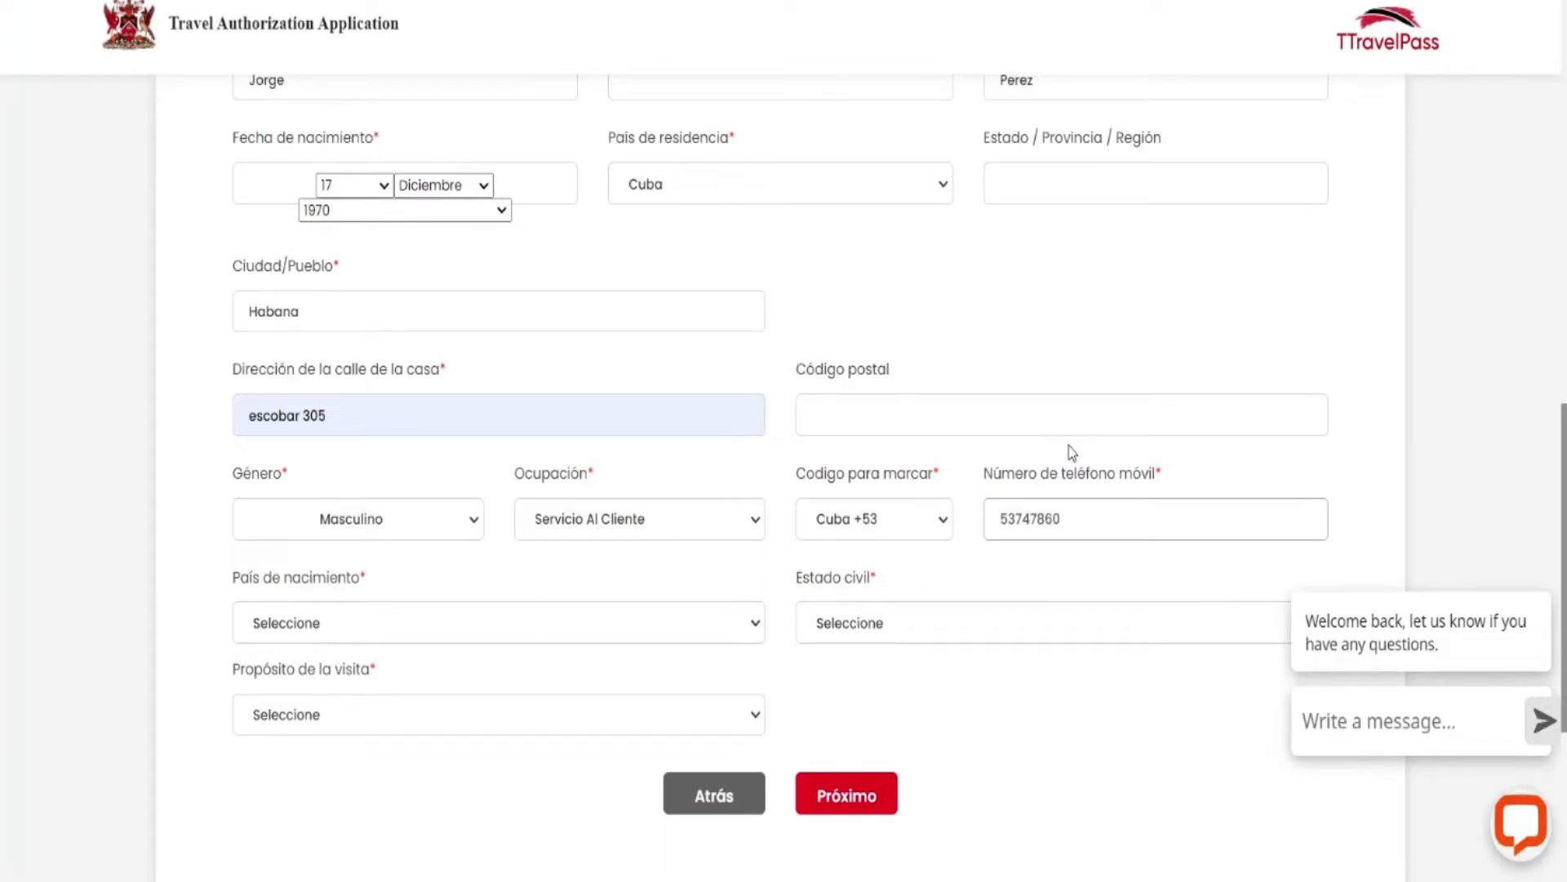
pyautogui.click(1228, 477)
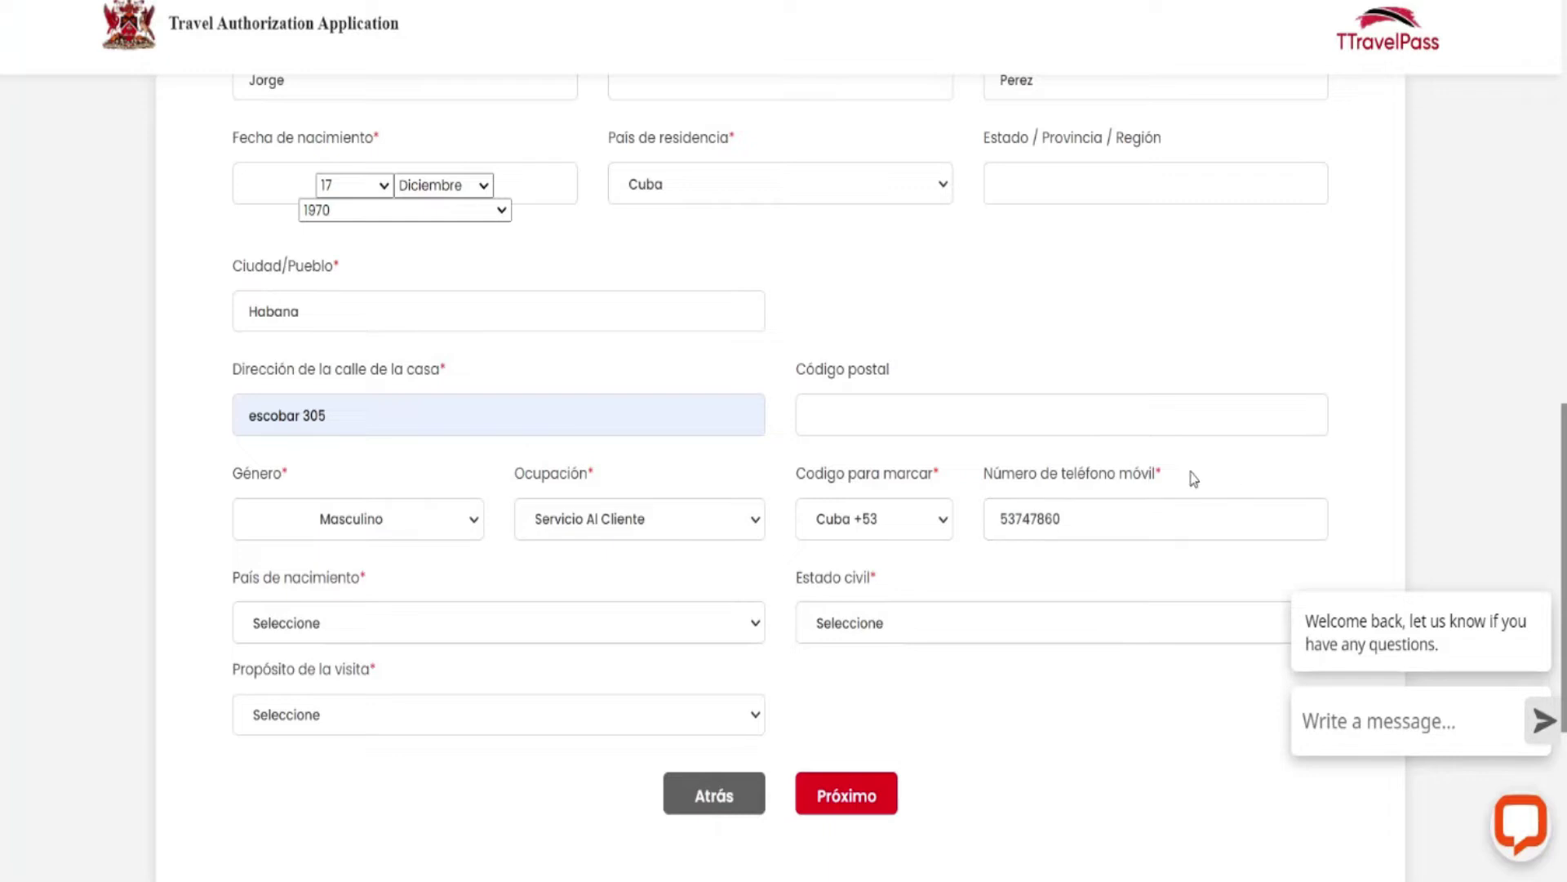
pyautogui.scroll(-1, 912, 430)
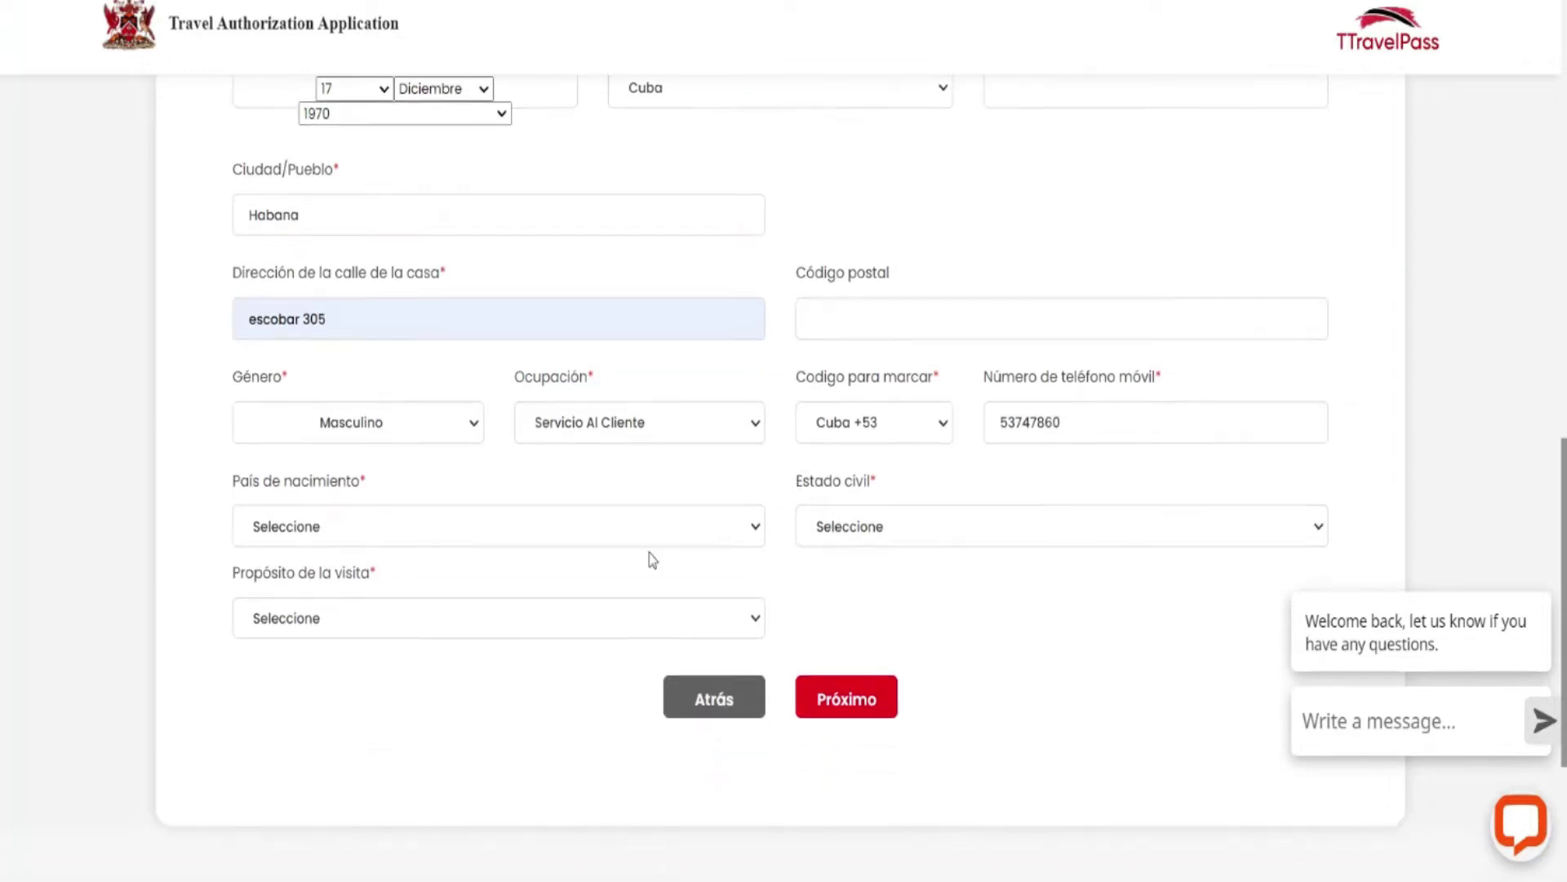
# Set country of birth to Cuba and marital status to Único.
pyautogui.click(754, 529)
pyautogui.press('c')
pyautogui.scroll(-5, 553, 340)
pyautogui.scroll(-3, 483, 314)
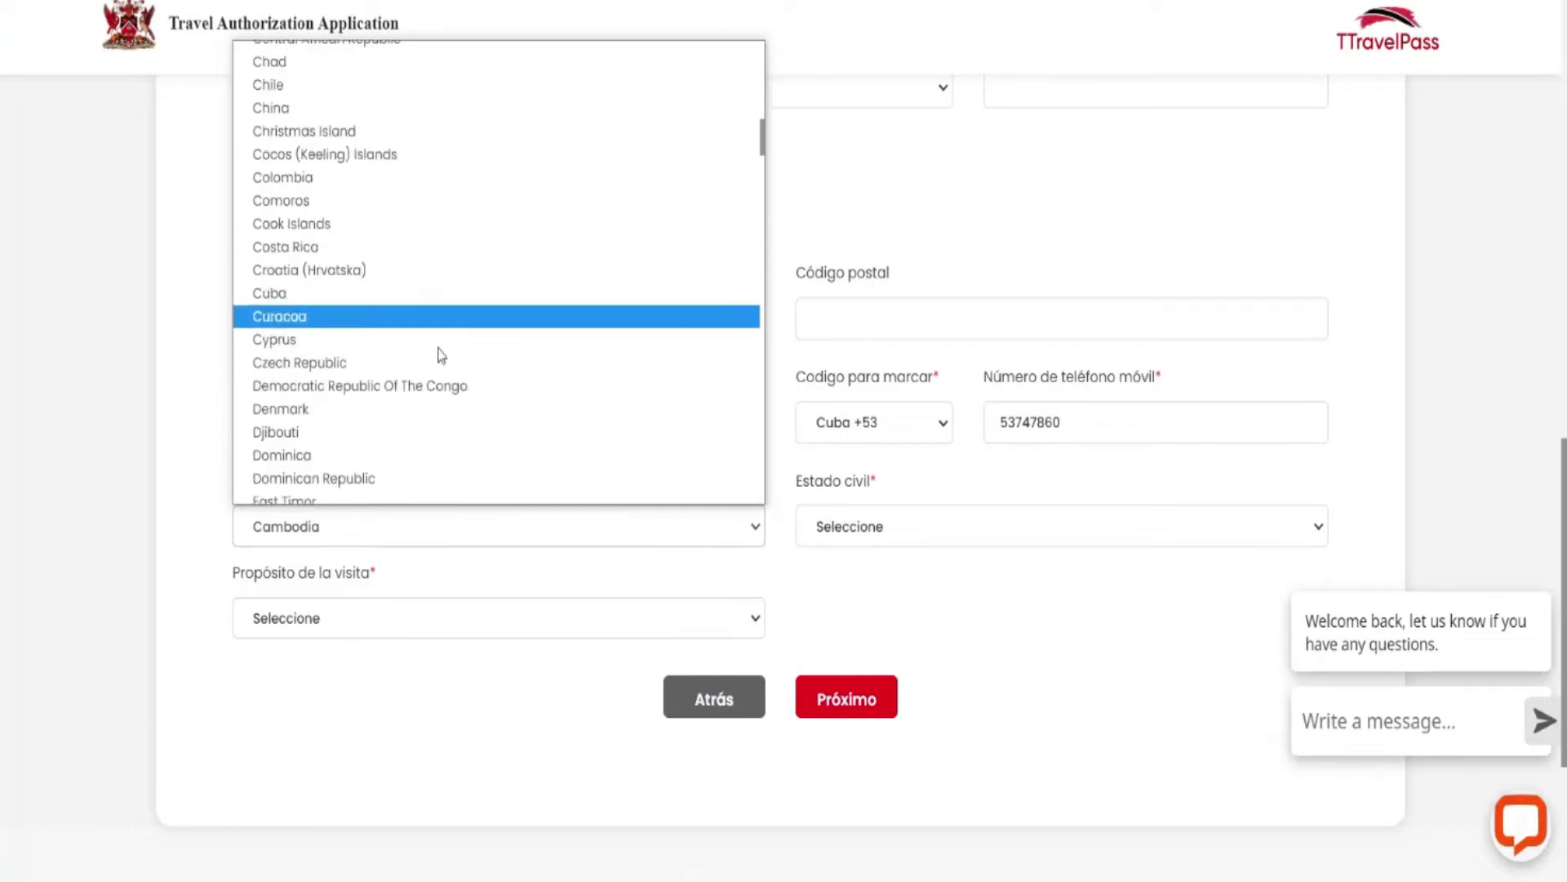
pyautogui.click(385, 280)
pyautogui.scroll(-1, 506, 514)
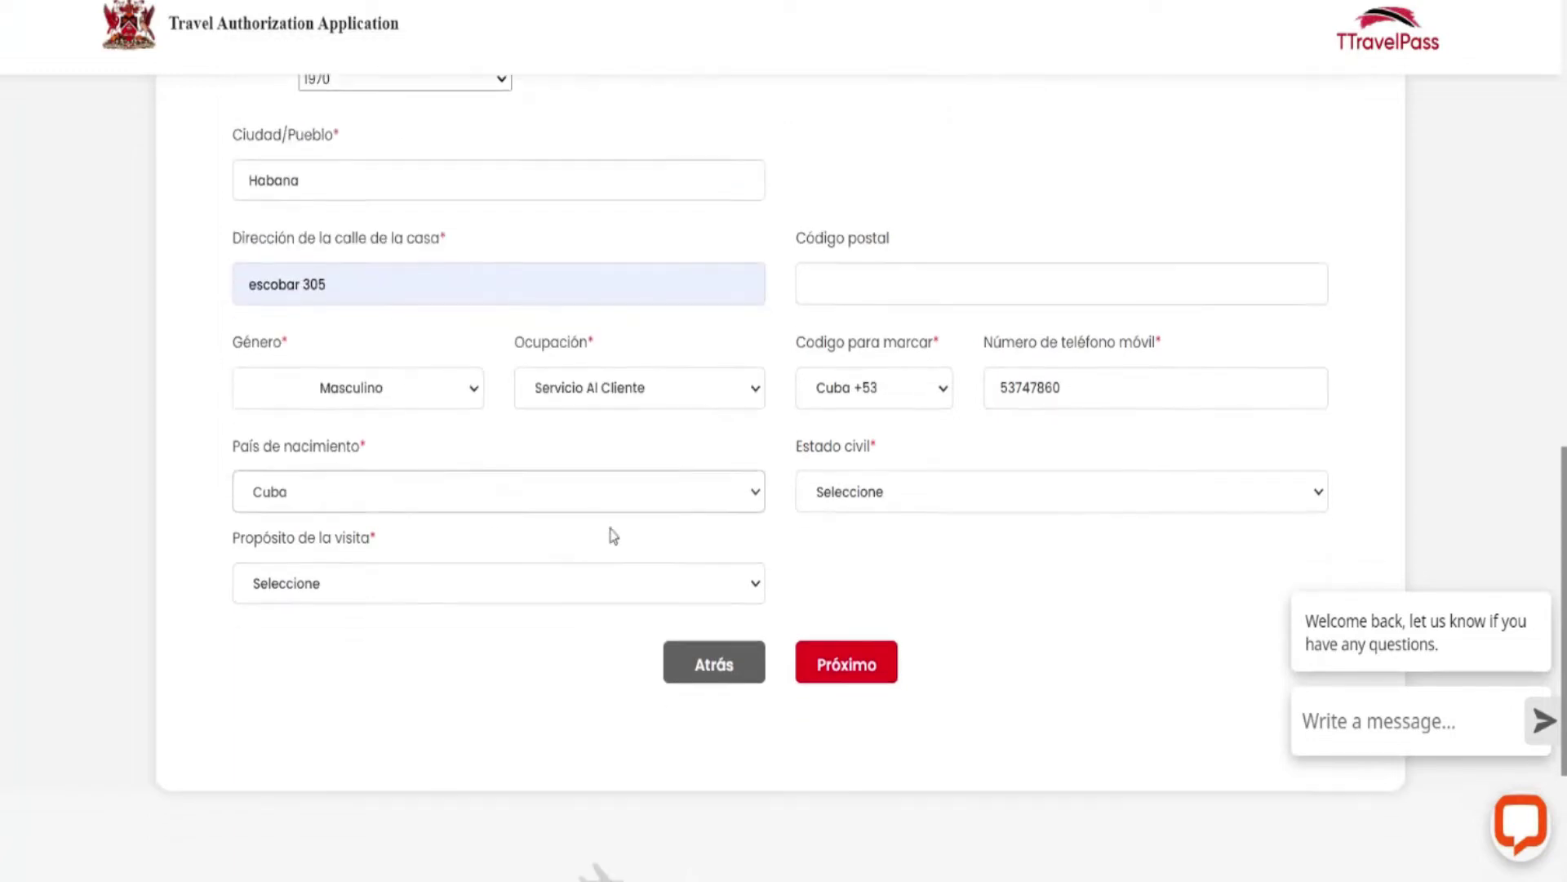
pyautogui.click(1306, 435)
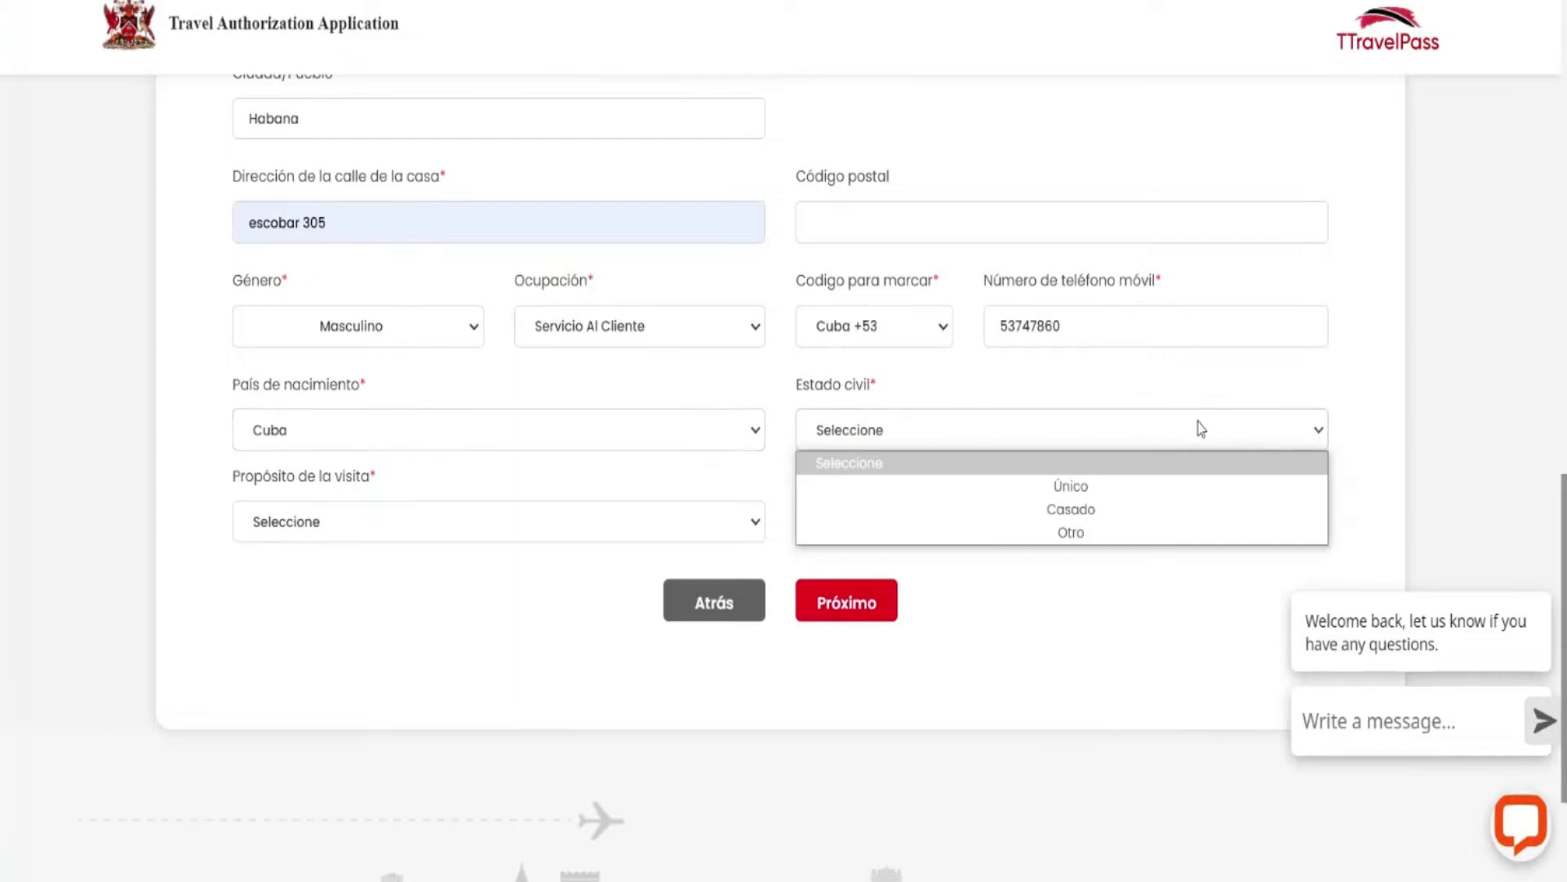
pyautogui.click(1079, 493)
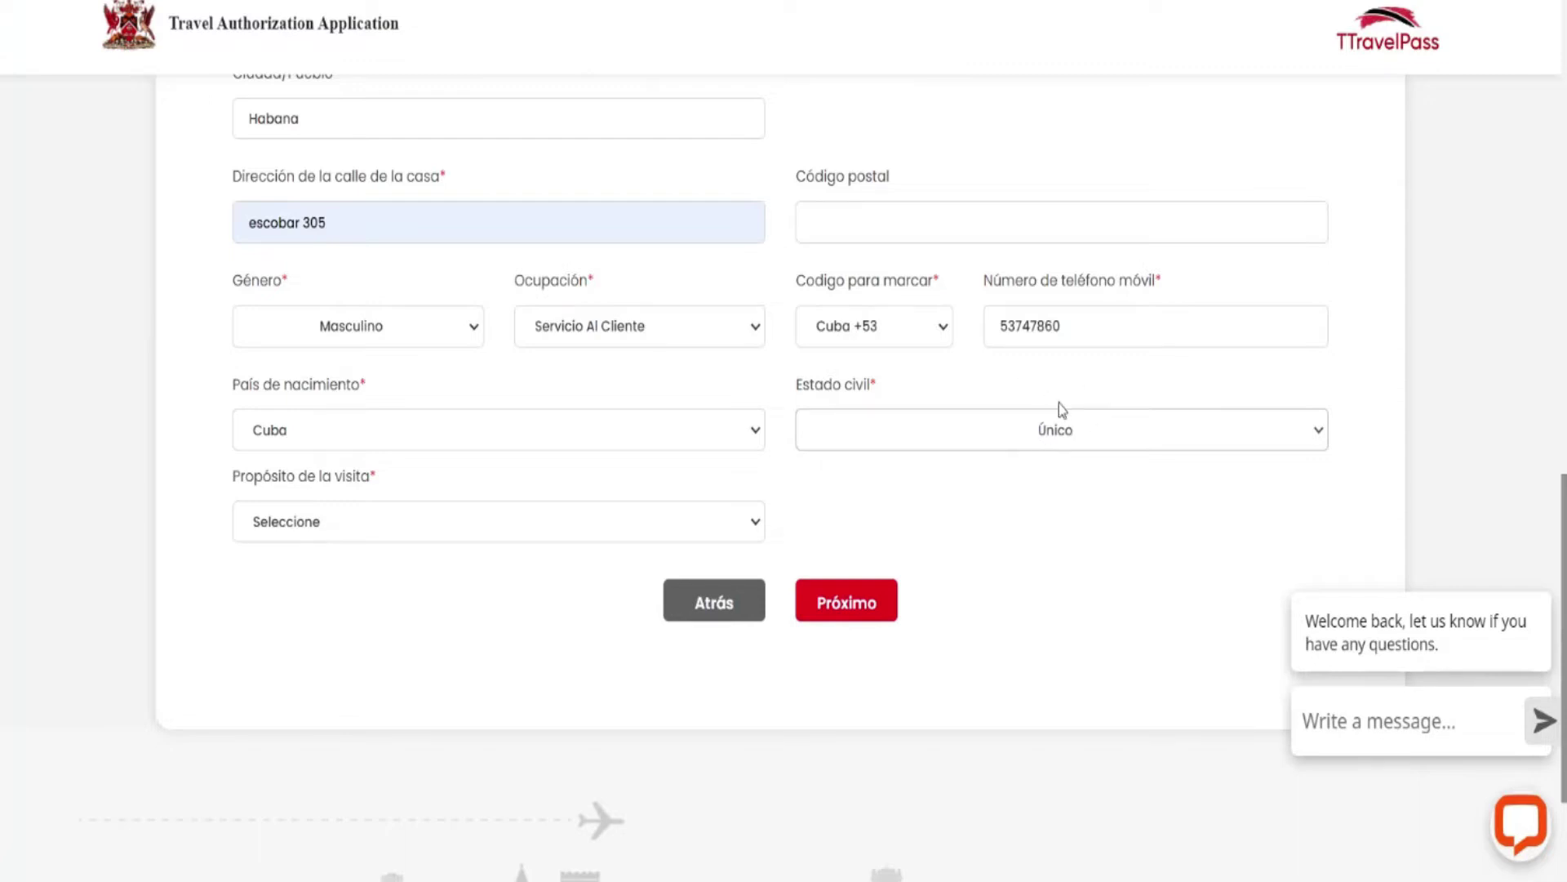
pyautogui.rightClick(1027, 387)
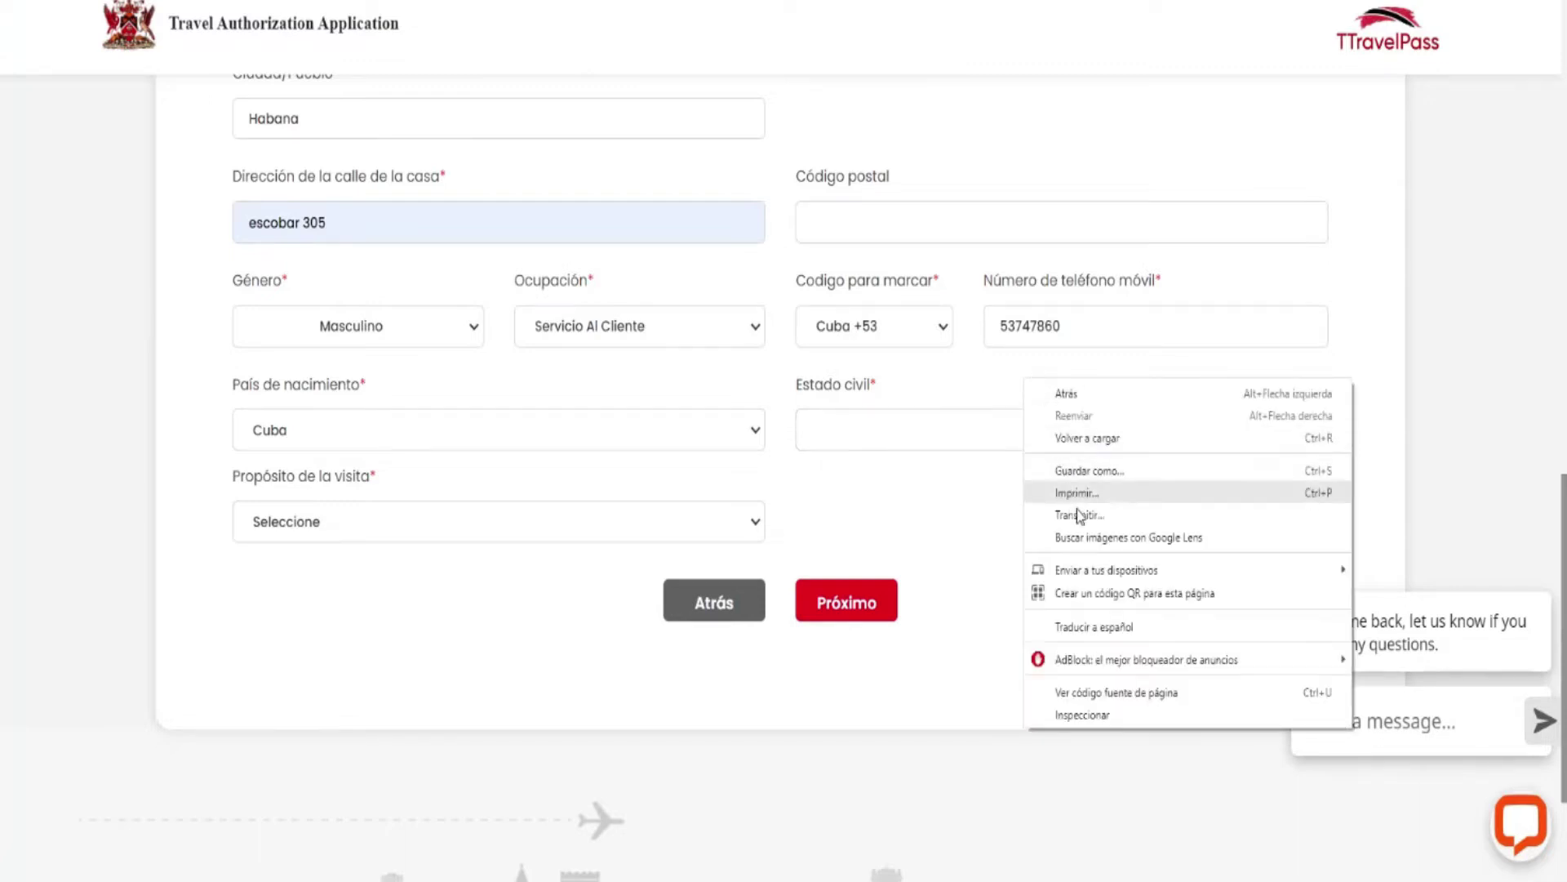
pyautogui.click(1075, 627)
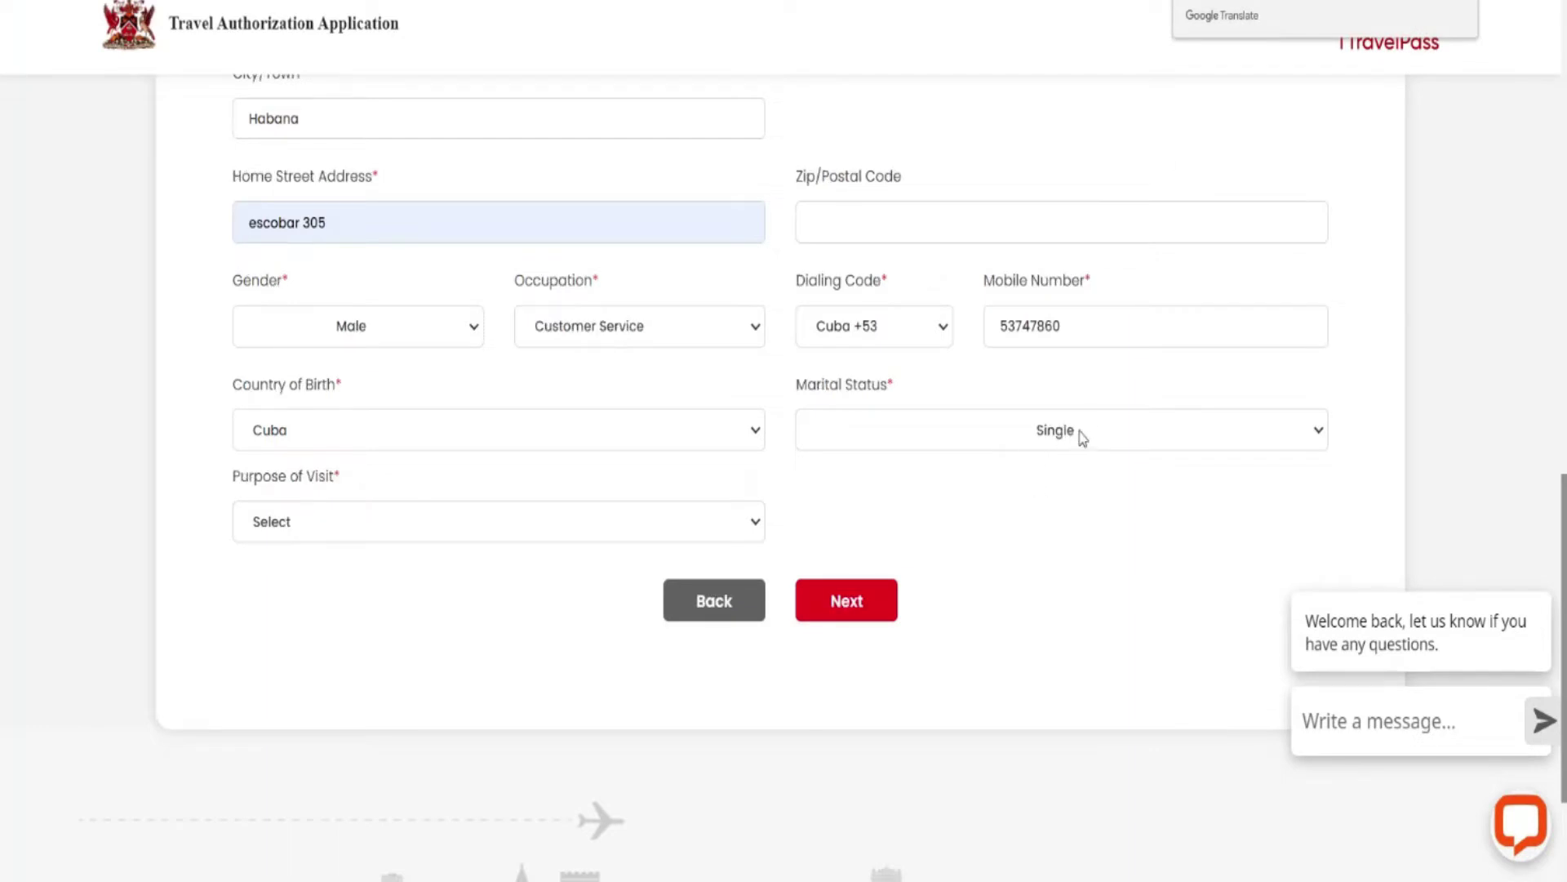
pyautogui.rightClick(892, 505)
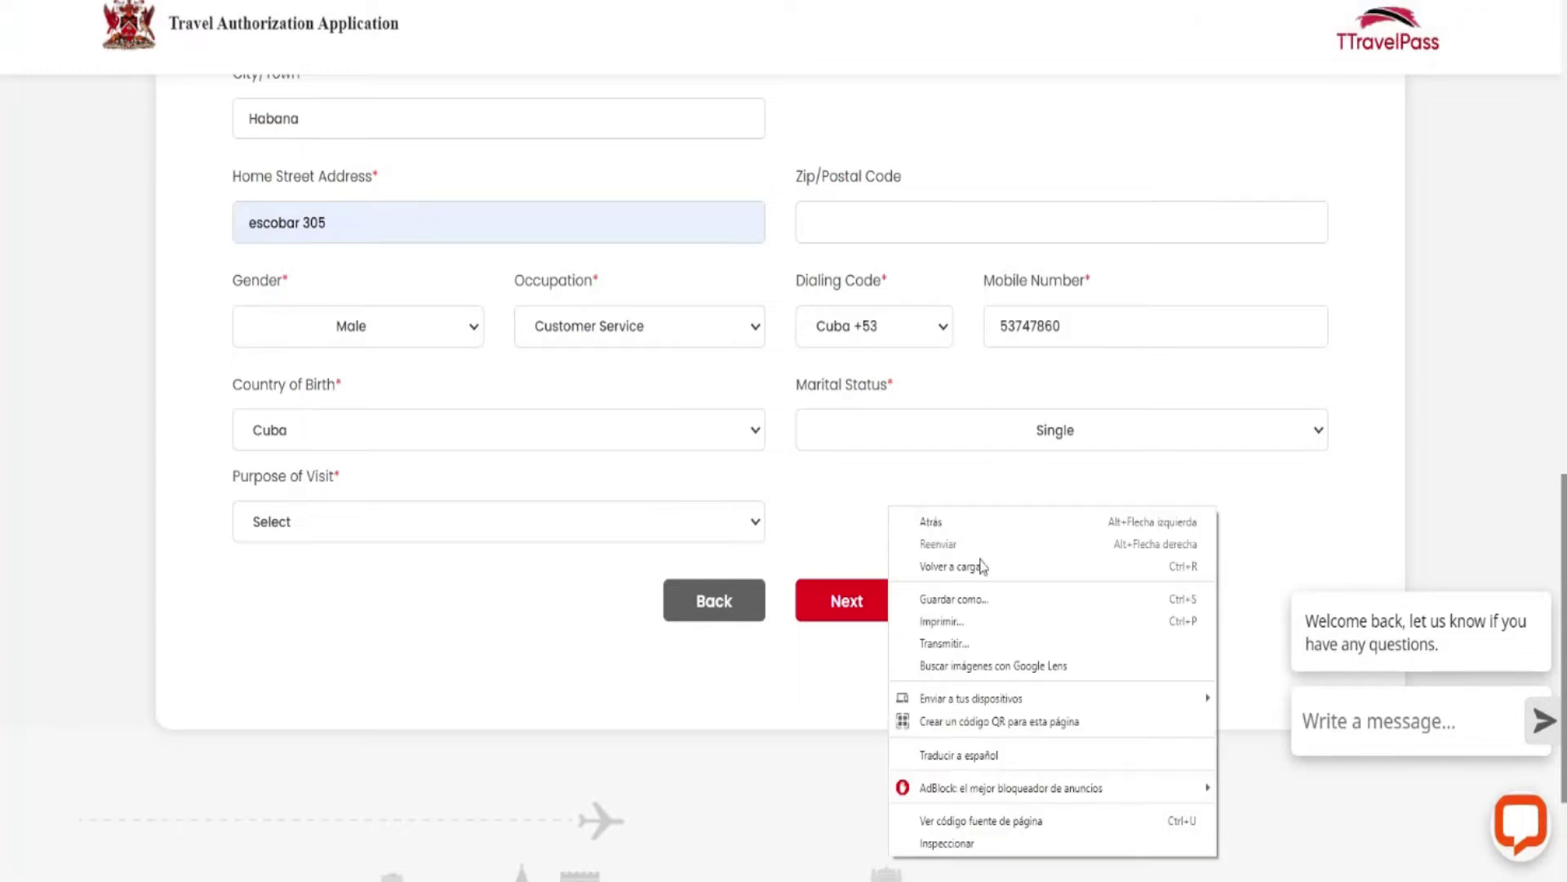
pyautogui.click(952, 758)
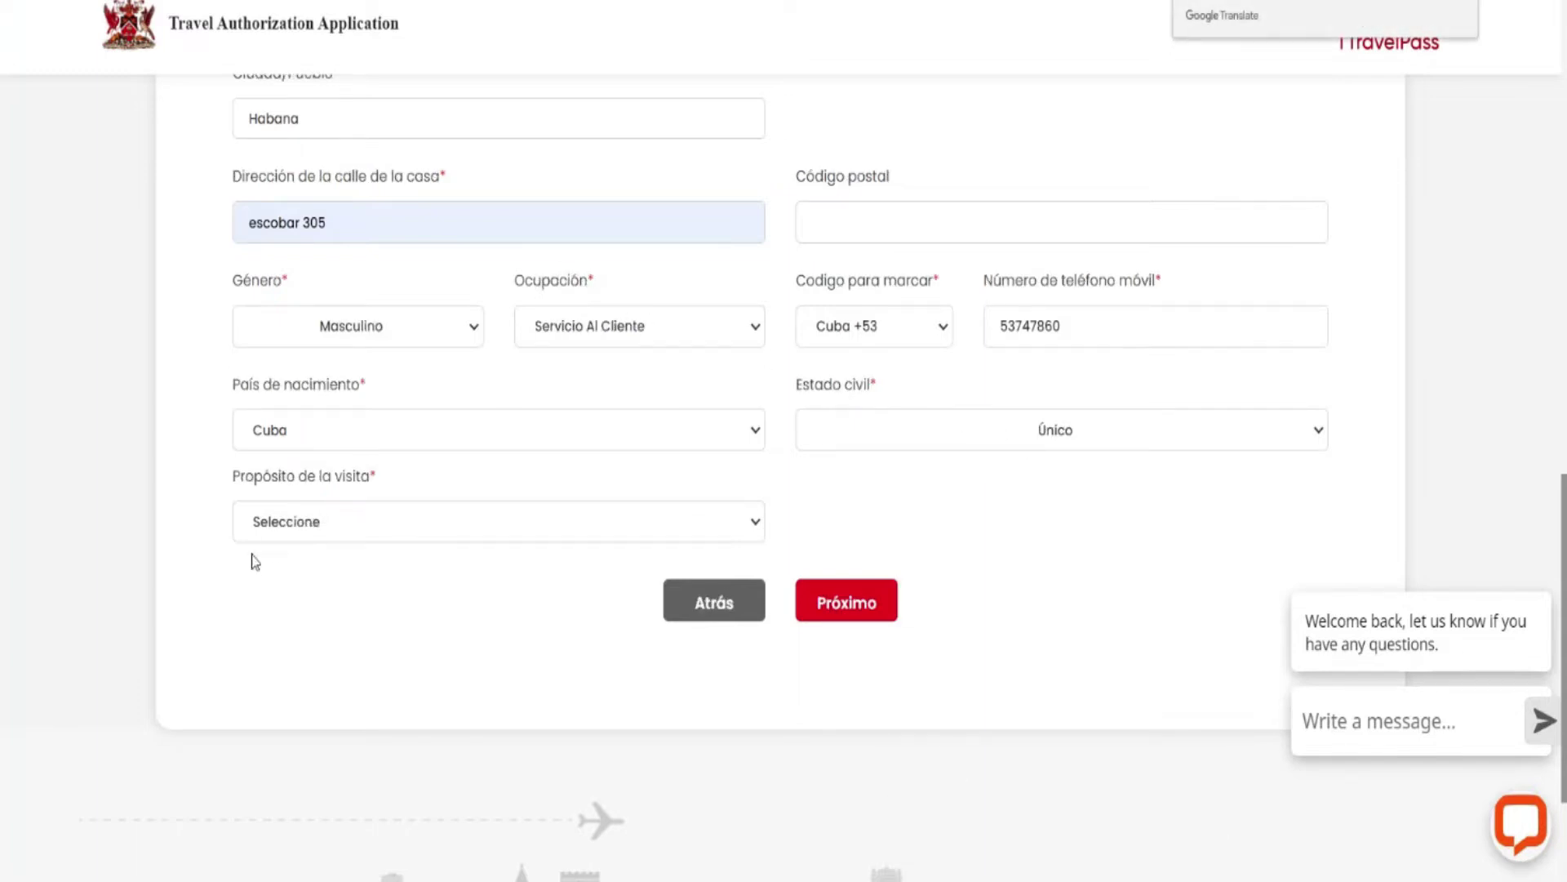
# Choose Vacaciones as the purpose of visit and continue with Próximo.
pyautogui.click(753, 527)
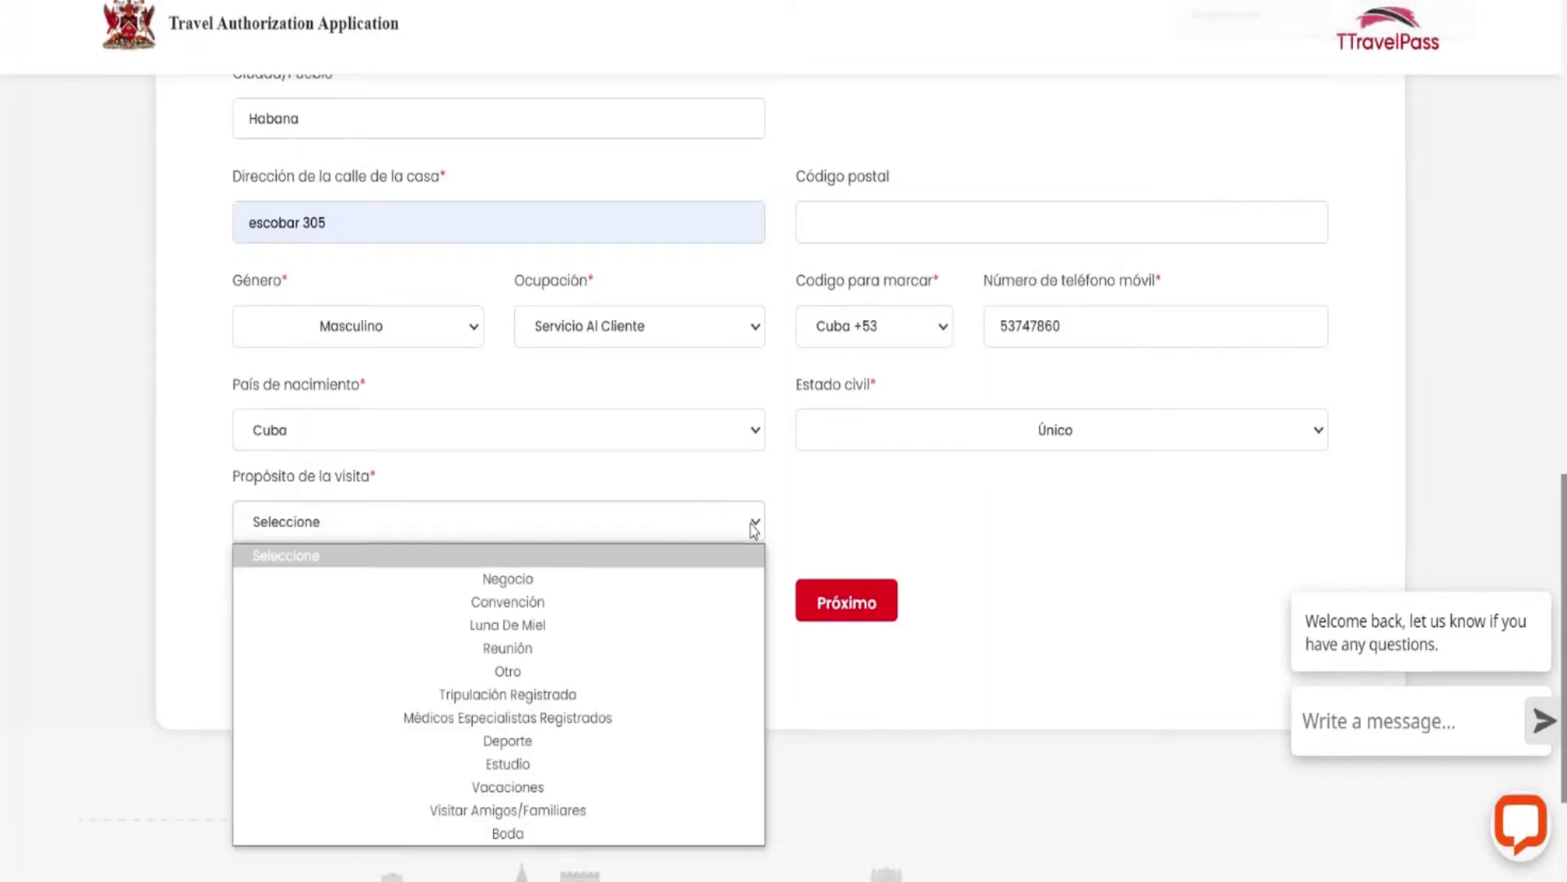
pyautogui.click(538, 789)
pyautogui.scroll(3, 1233, 327)
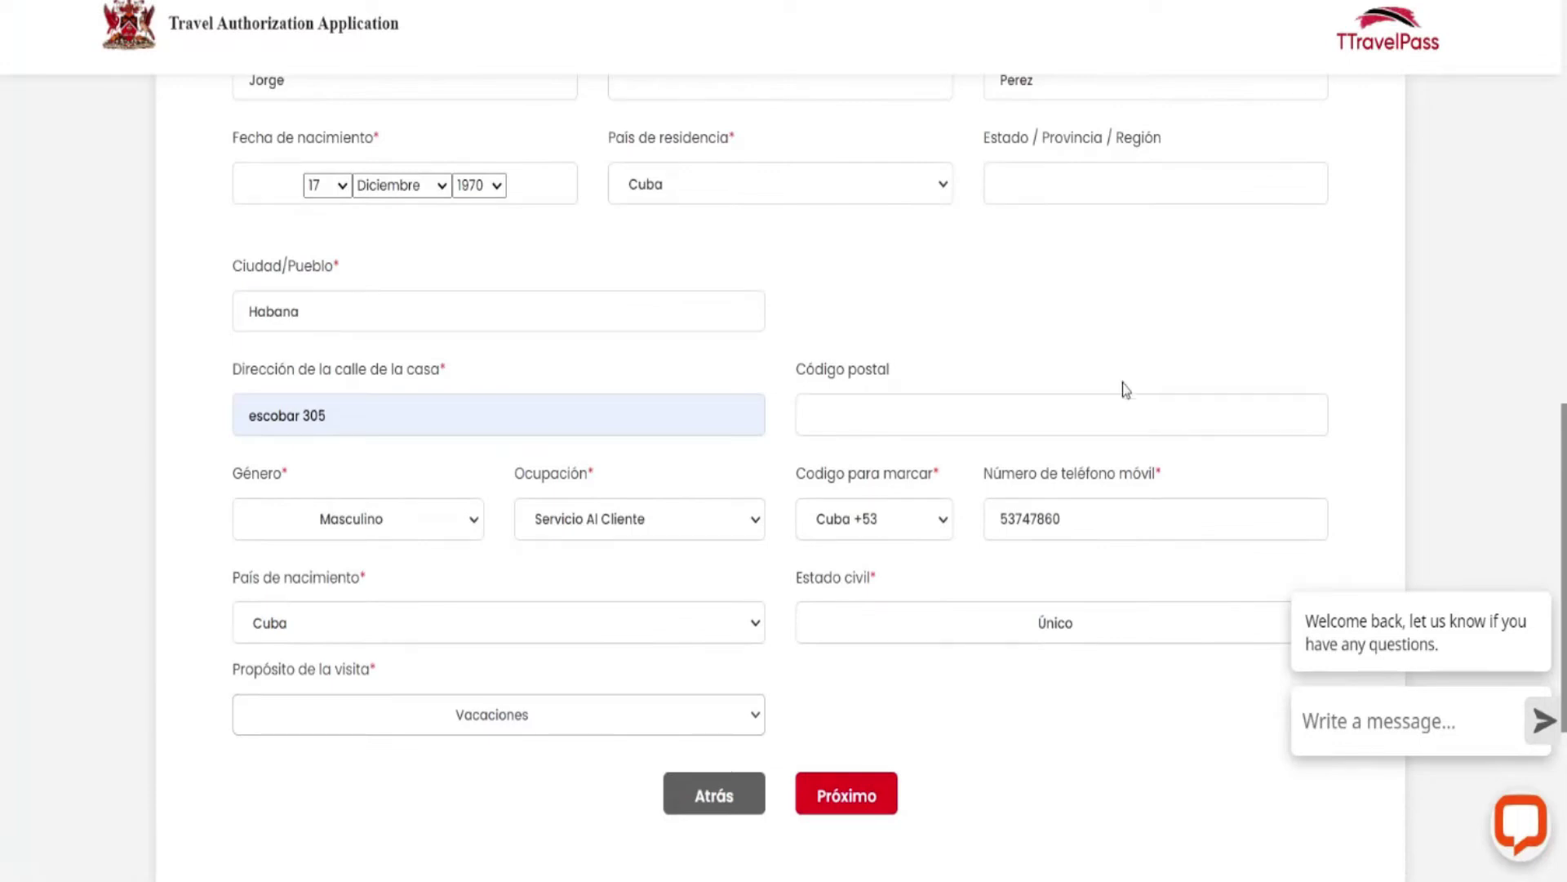
pyautogui.scroll(-2, 1123, 383)
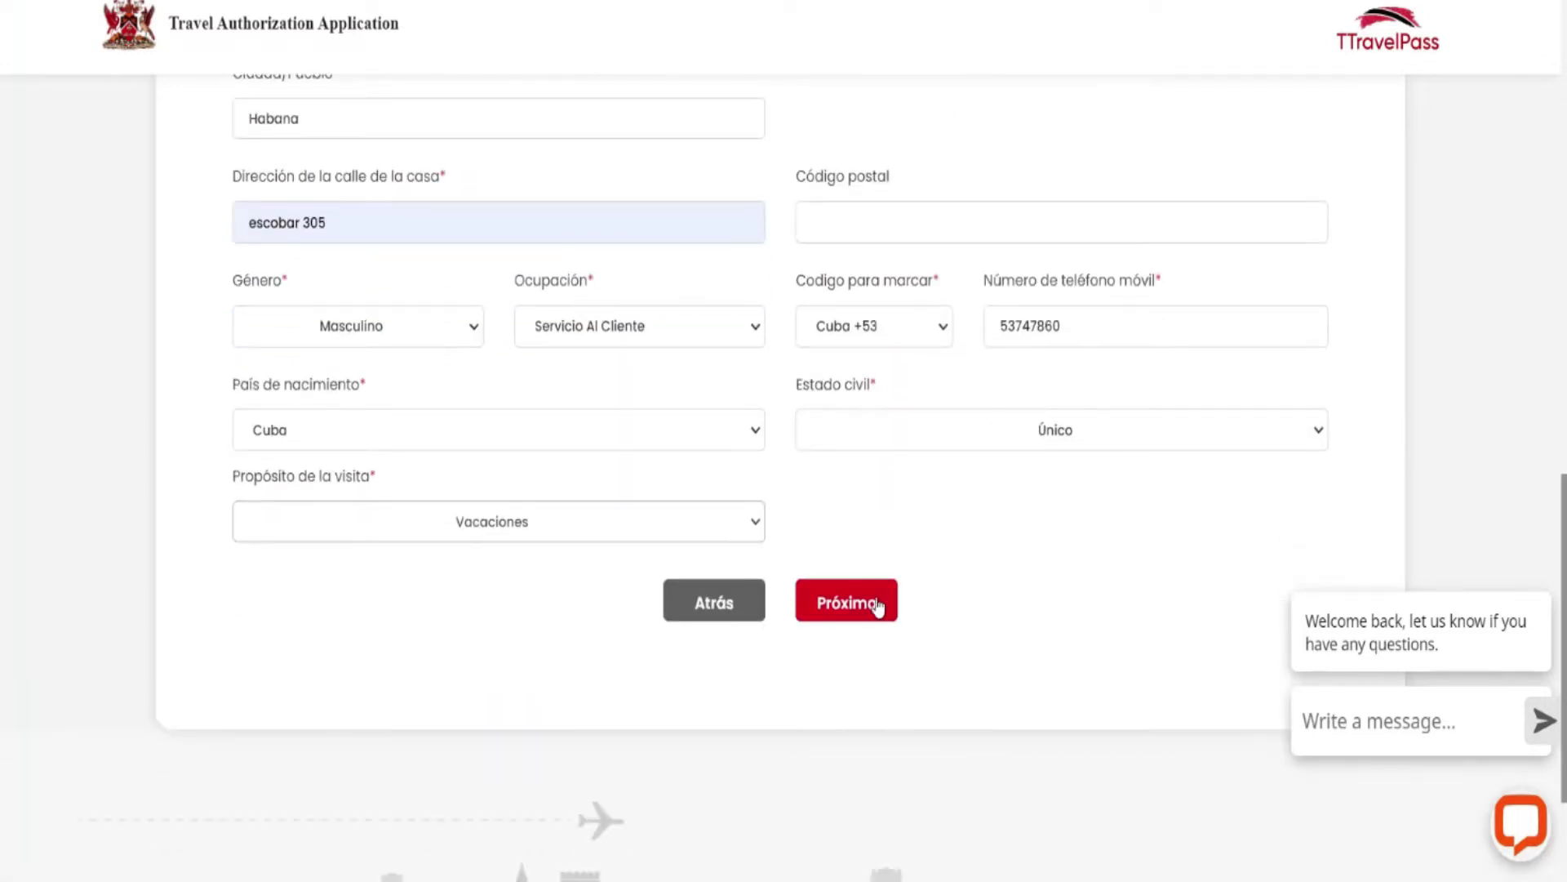
pyautogui.click(870, 608)
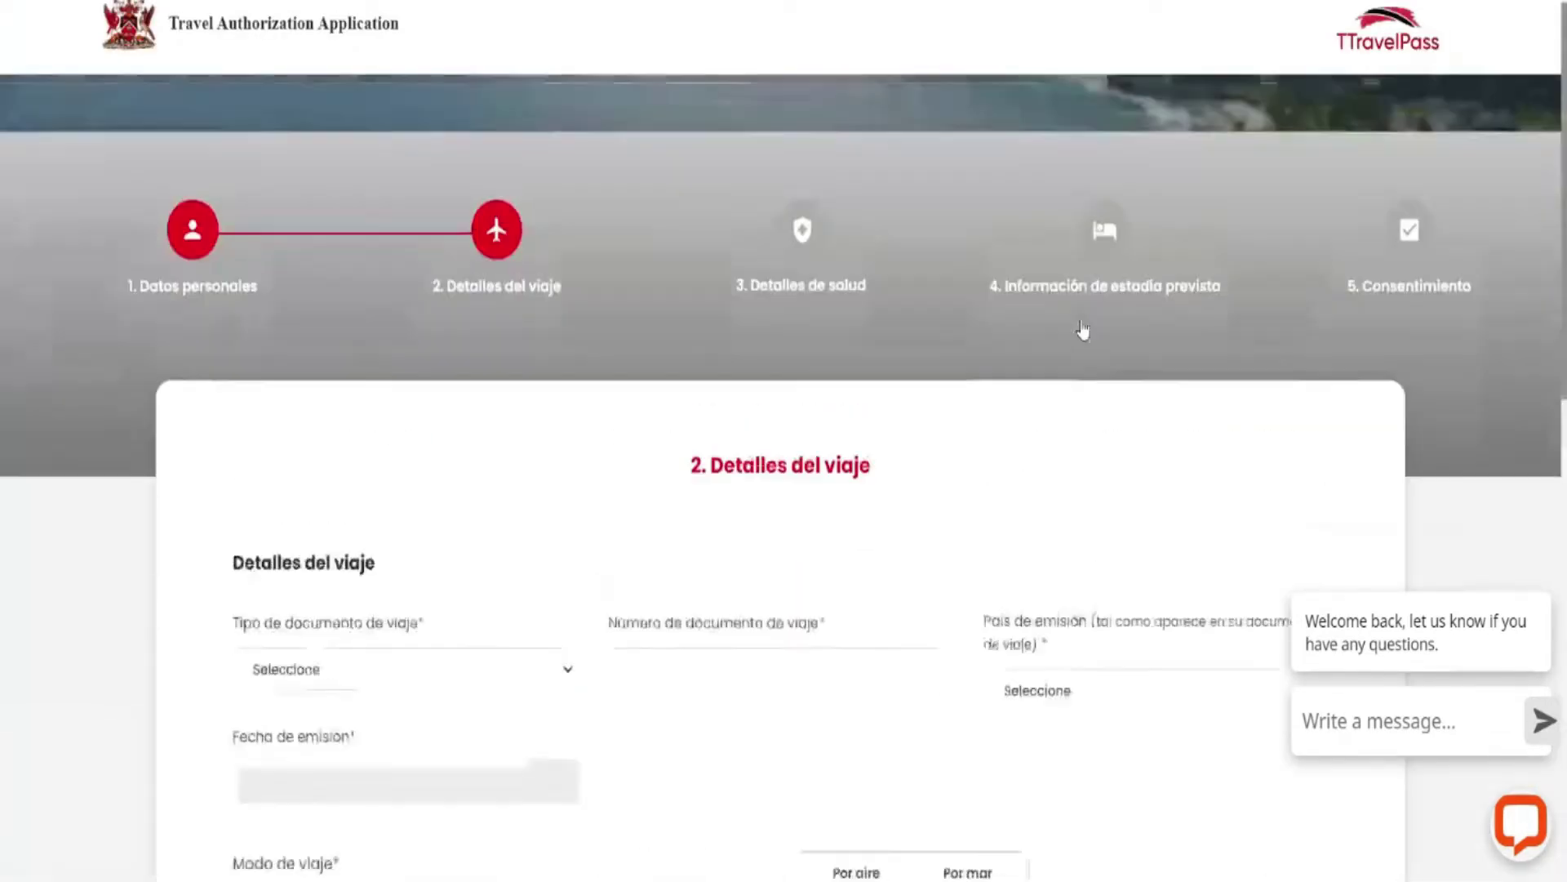
# Set the travel document type to Pasaporte - Ordinario and enter the passport number.
pyautogui.scroll(-2, 783, 413)
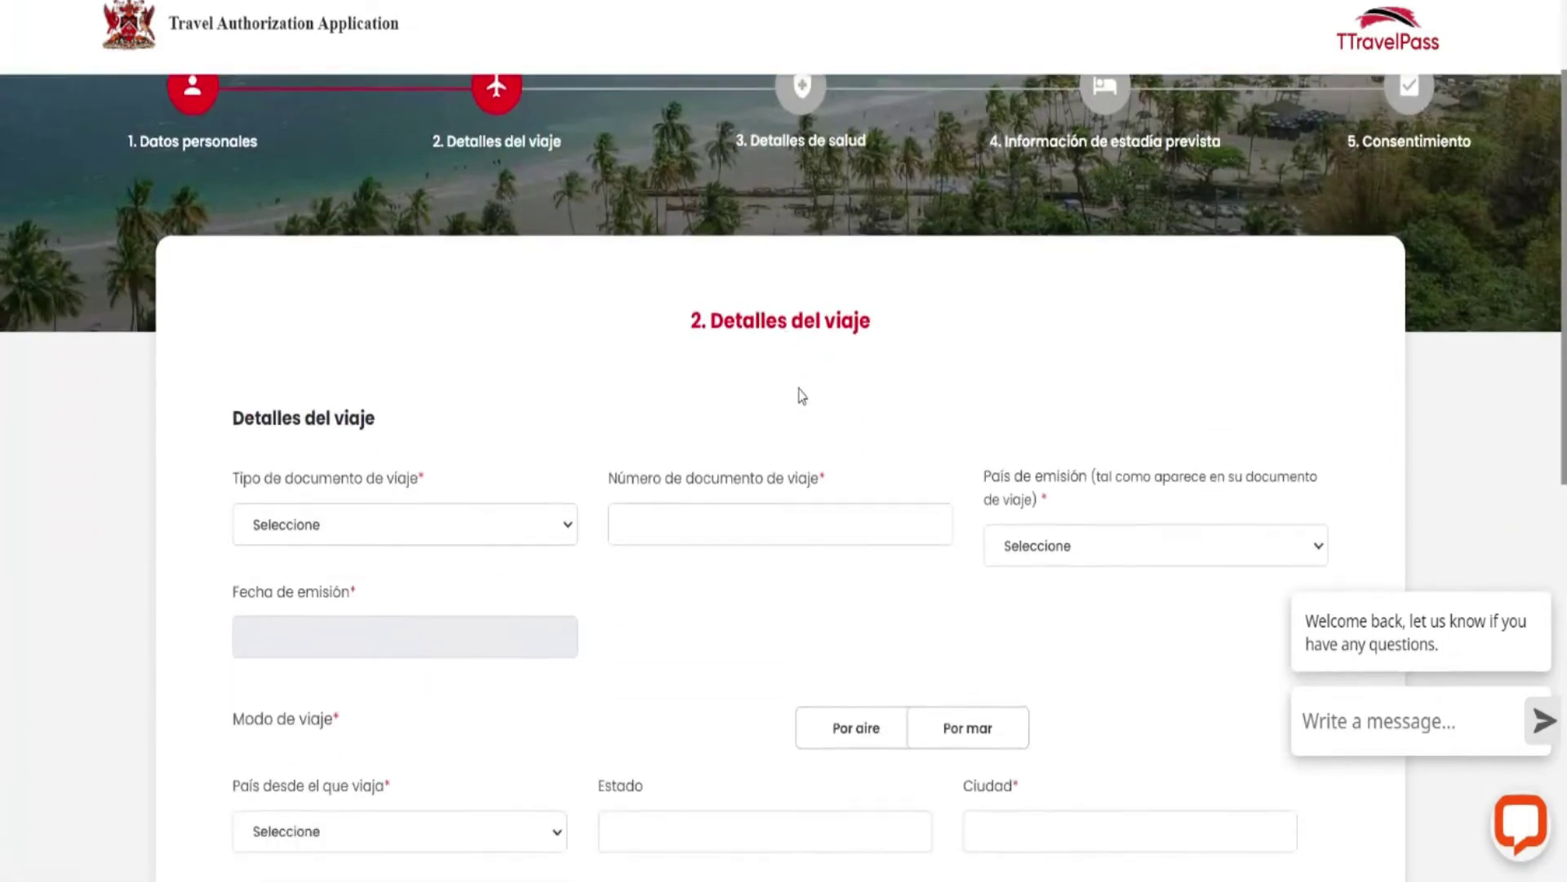
pyautogui.scroll(-2, 803, 396)
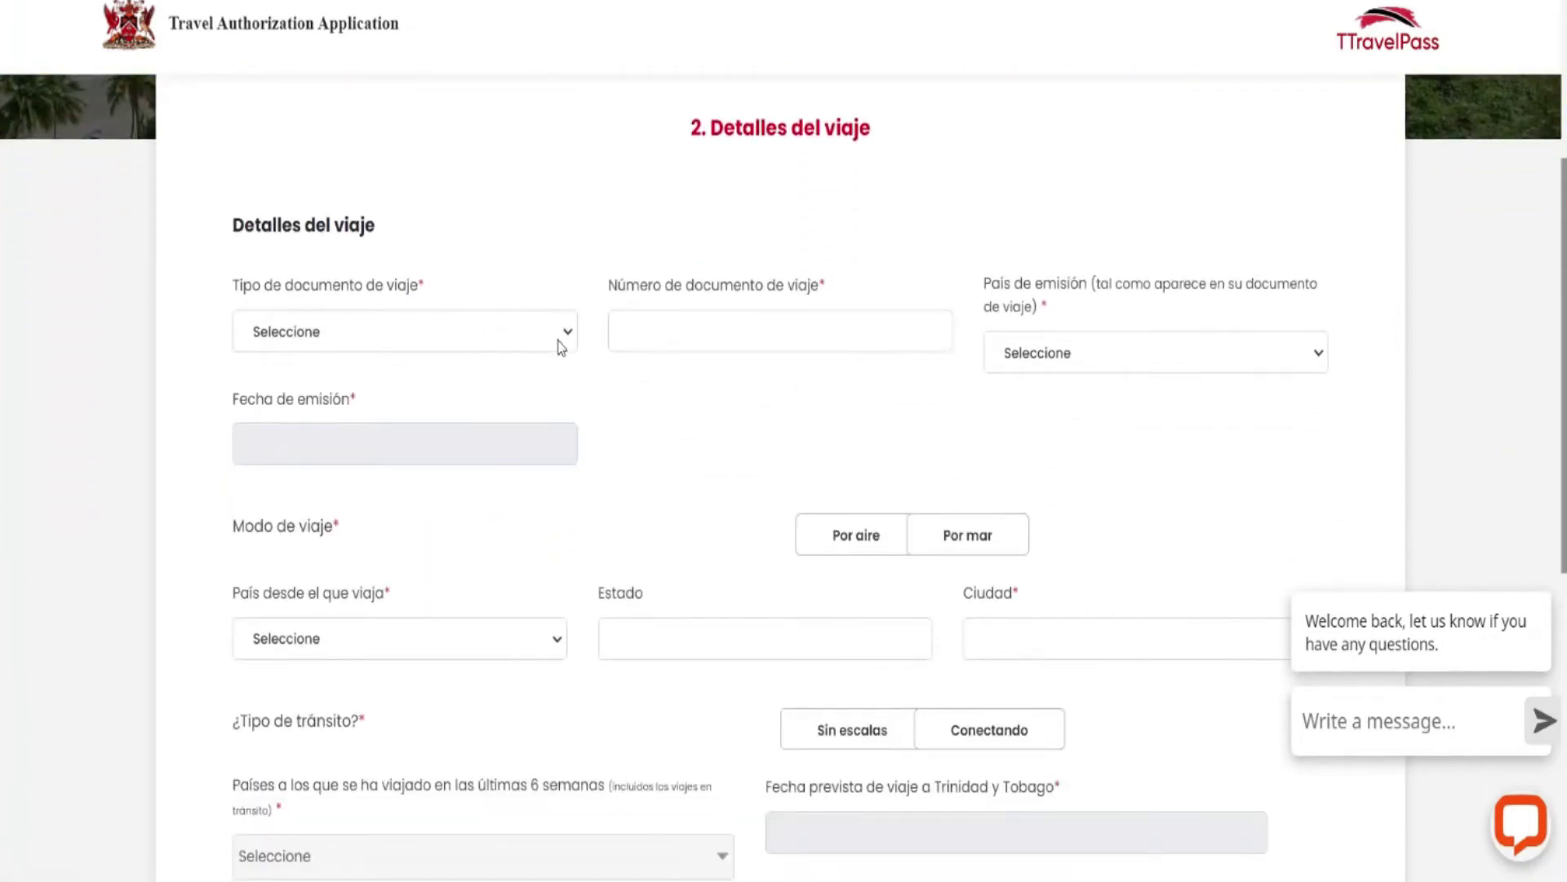
pyautogui.click(560, 344)
pyautogui.click(382, 392)
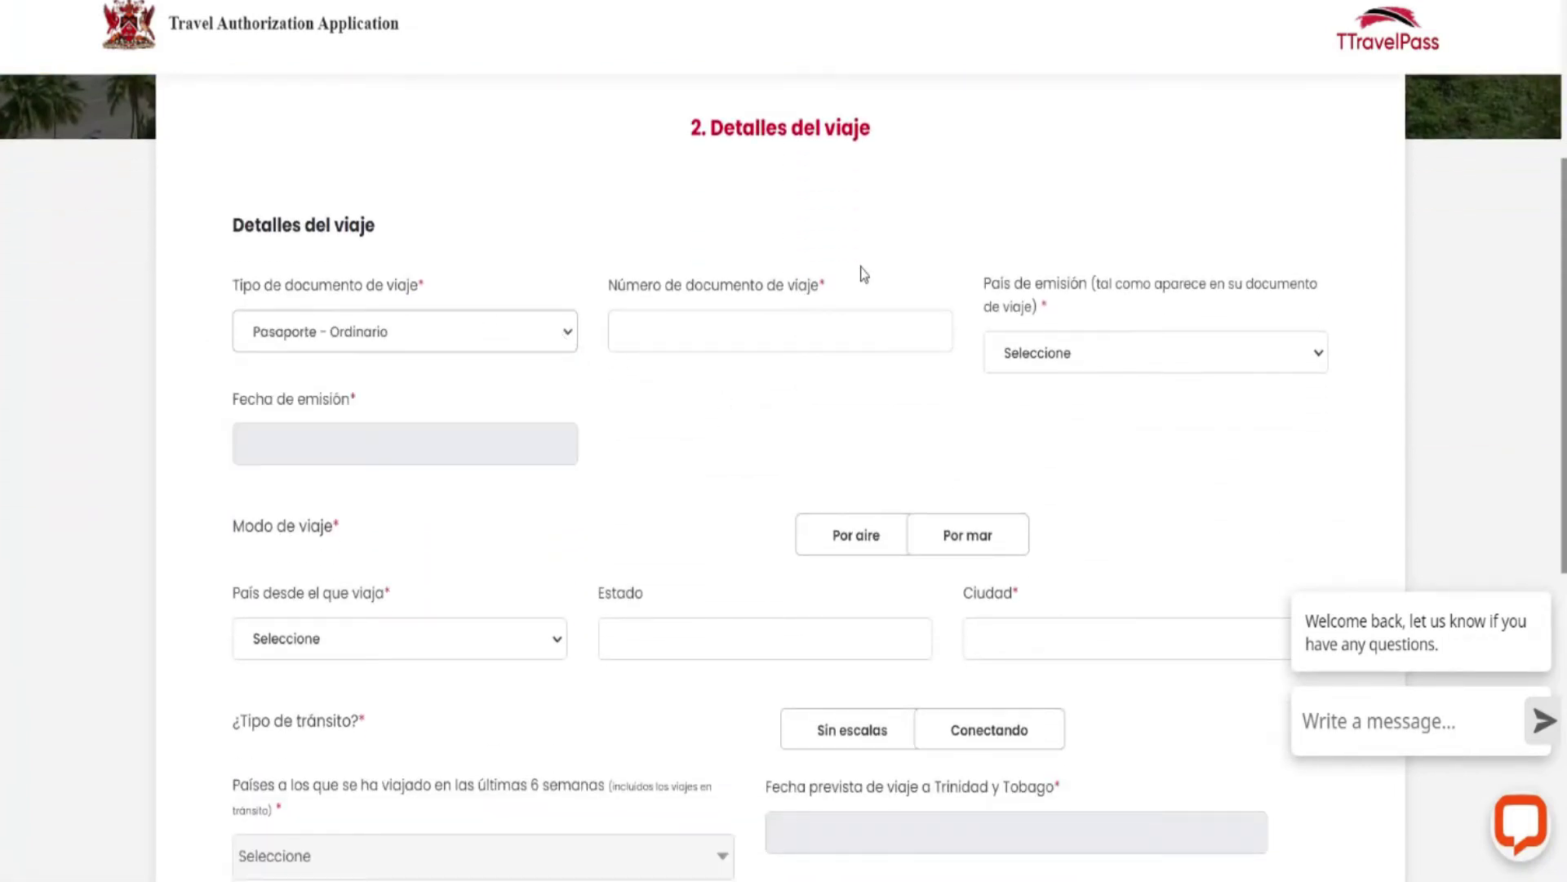
pyautogui.scroll(-1, 959, 225)
pyautogui.click(696, 238)
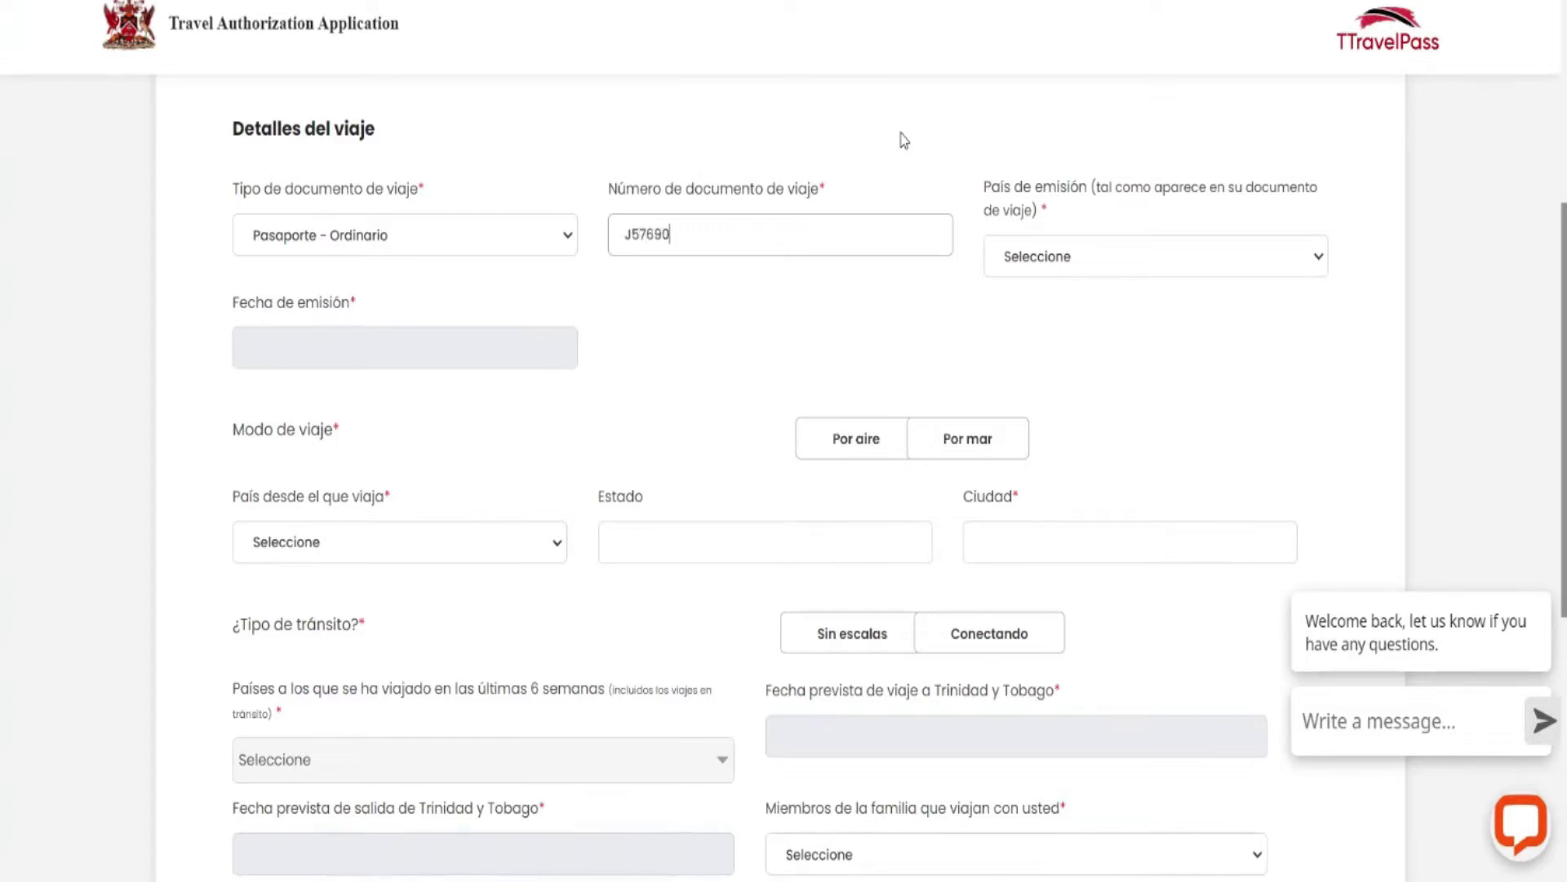
# Choose Cuba as the passport's country of issue.
pyautogui.click(1039, 263)
pyautogui.press('c')
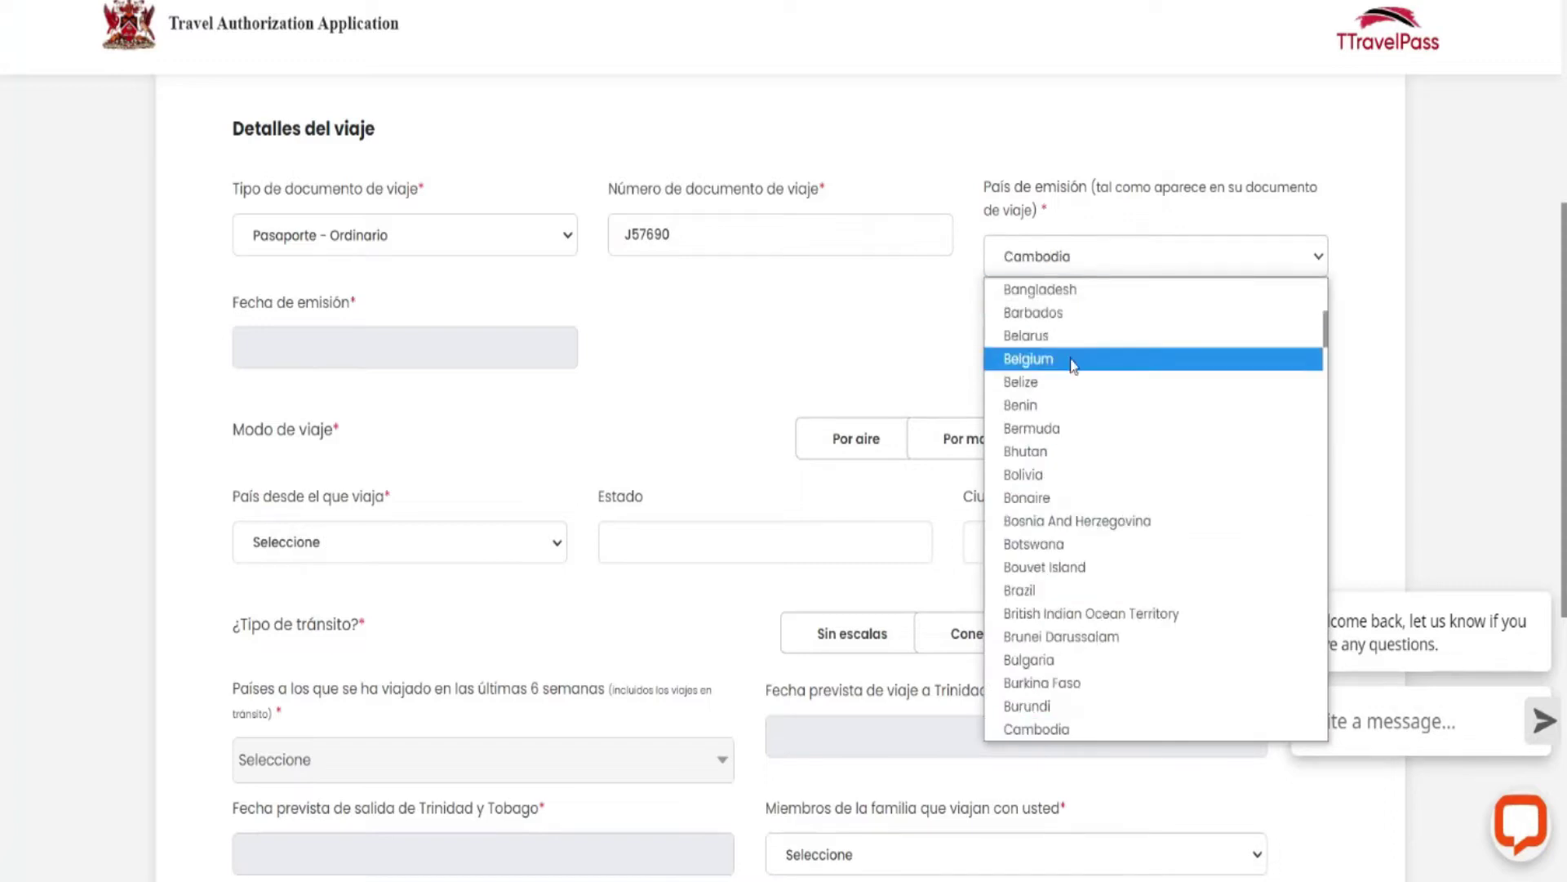
pyautogui.scroll(-5, 1059, 446)
pyautogui.scroll(-1, 1059, 446)
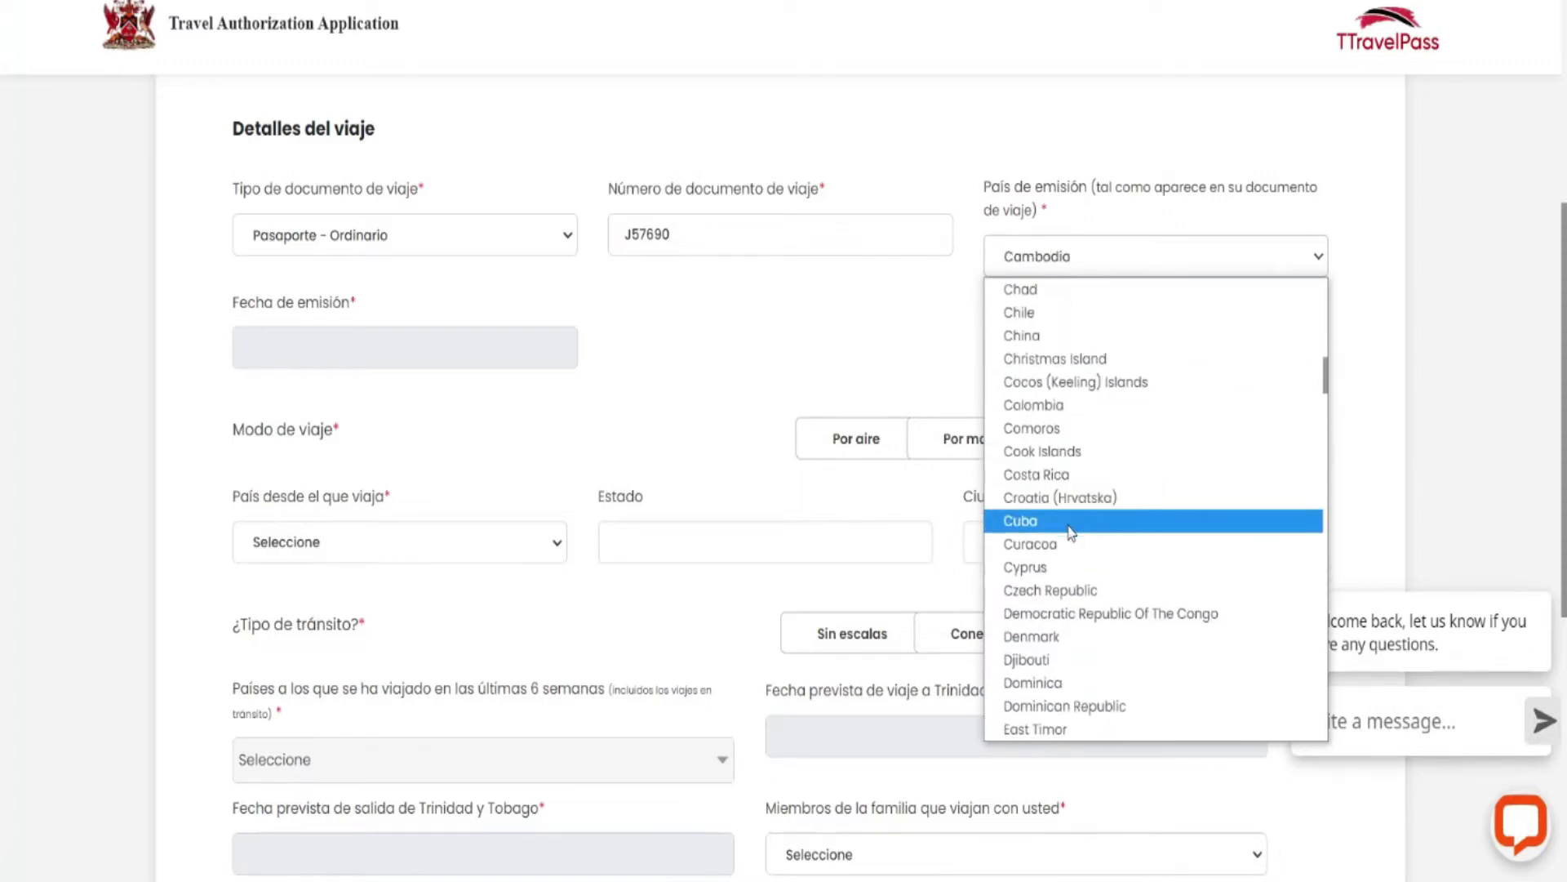
pyautogui.click(1065, 529)
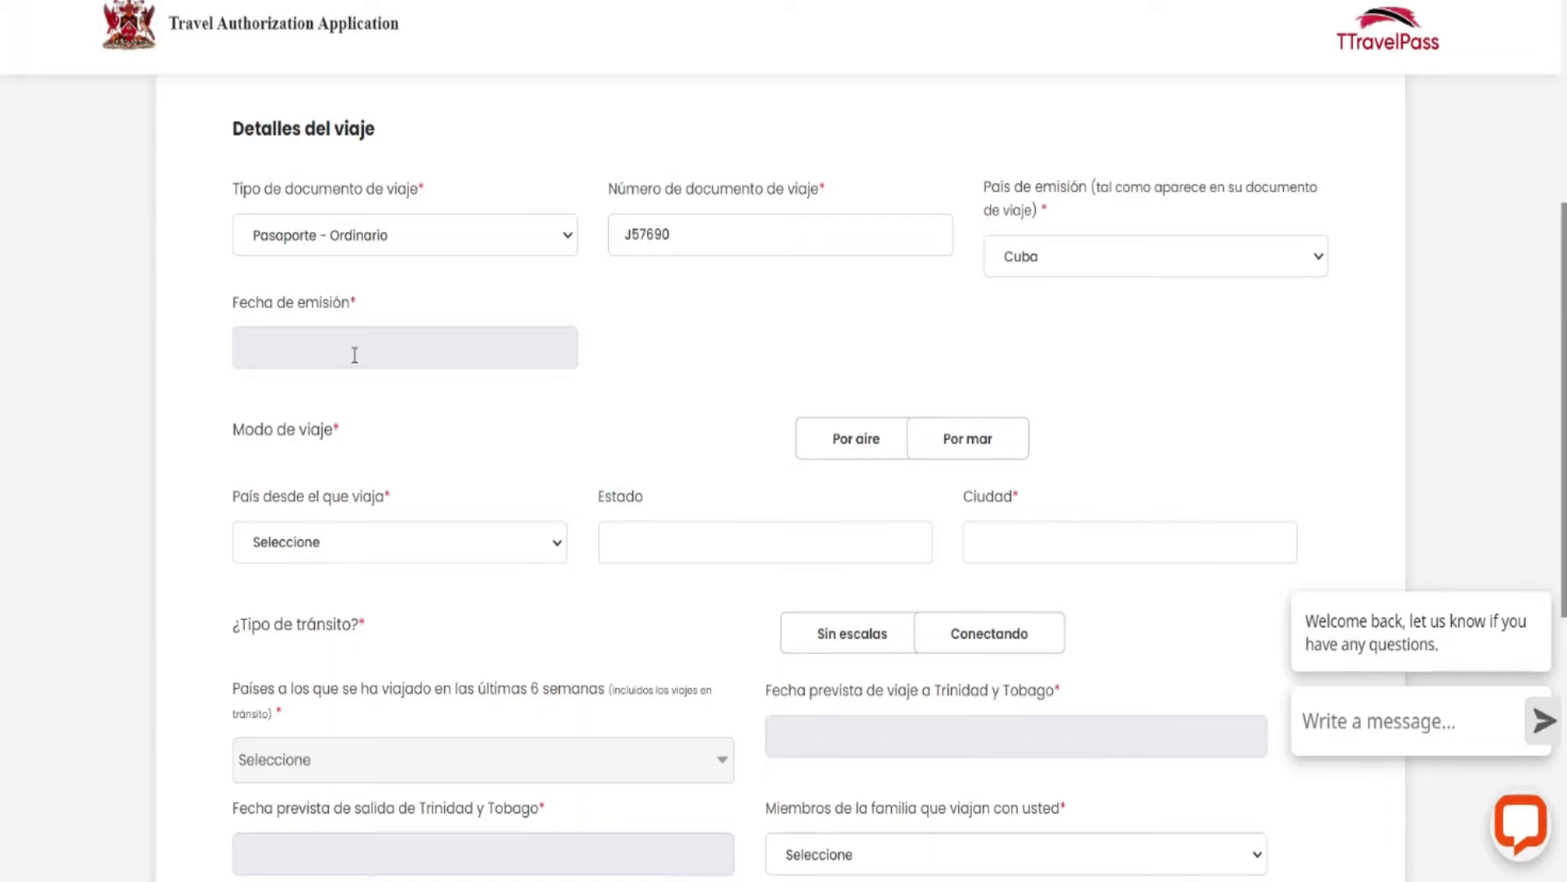
# Translate the page to Spanish and pick 16 November 2021 as the date of issue.
pyautogui.rightClick(634, 317)
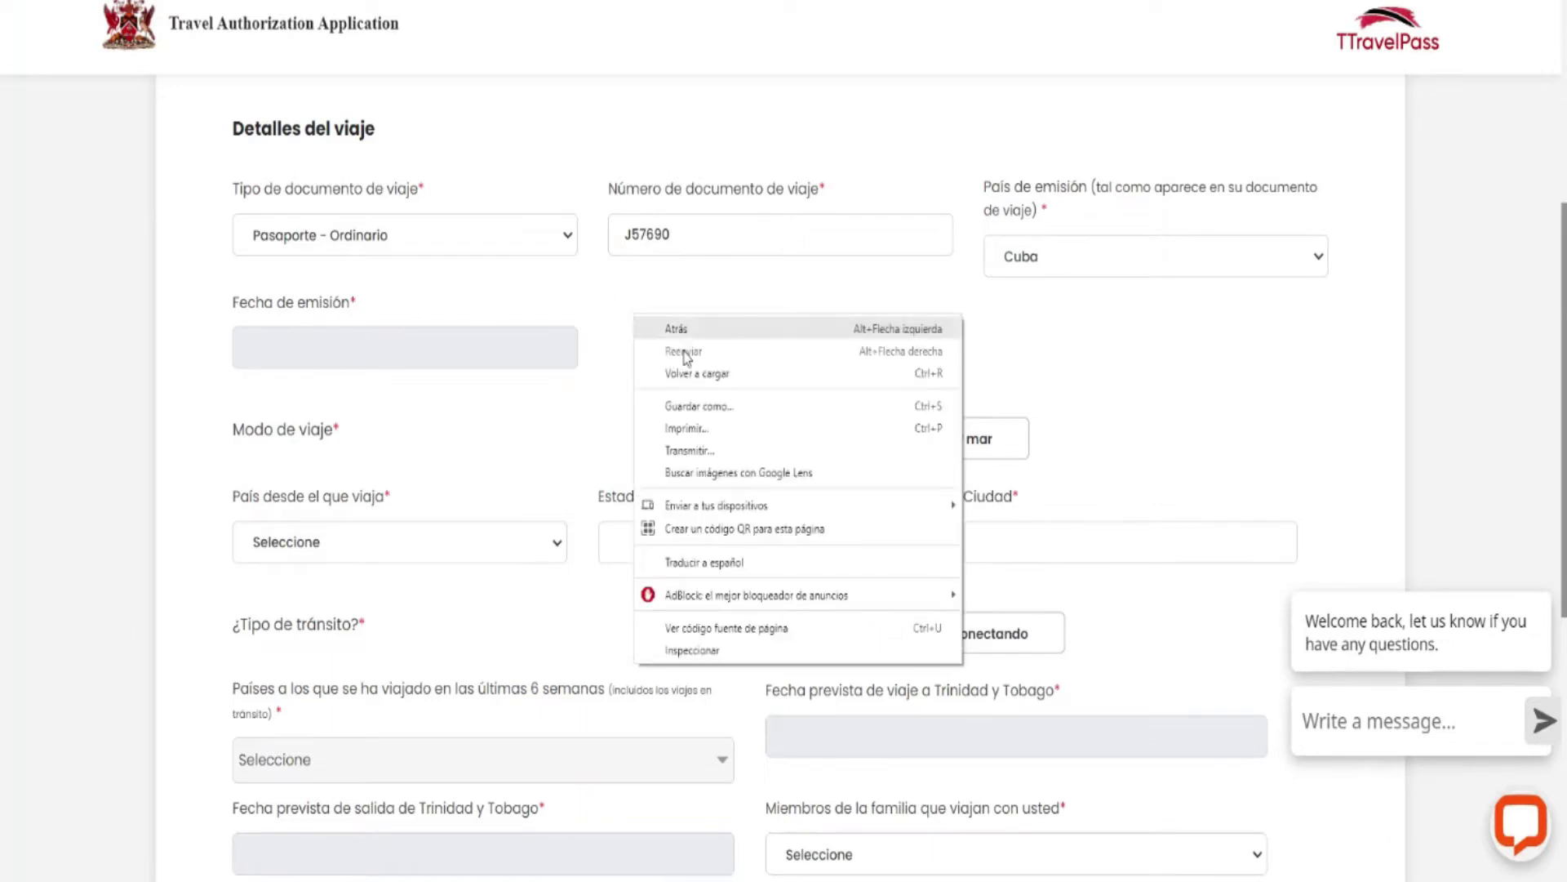
pyautogui.click(702, 562)
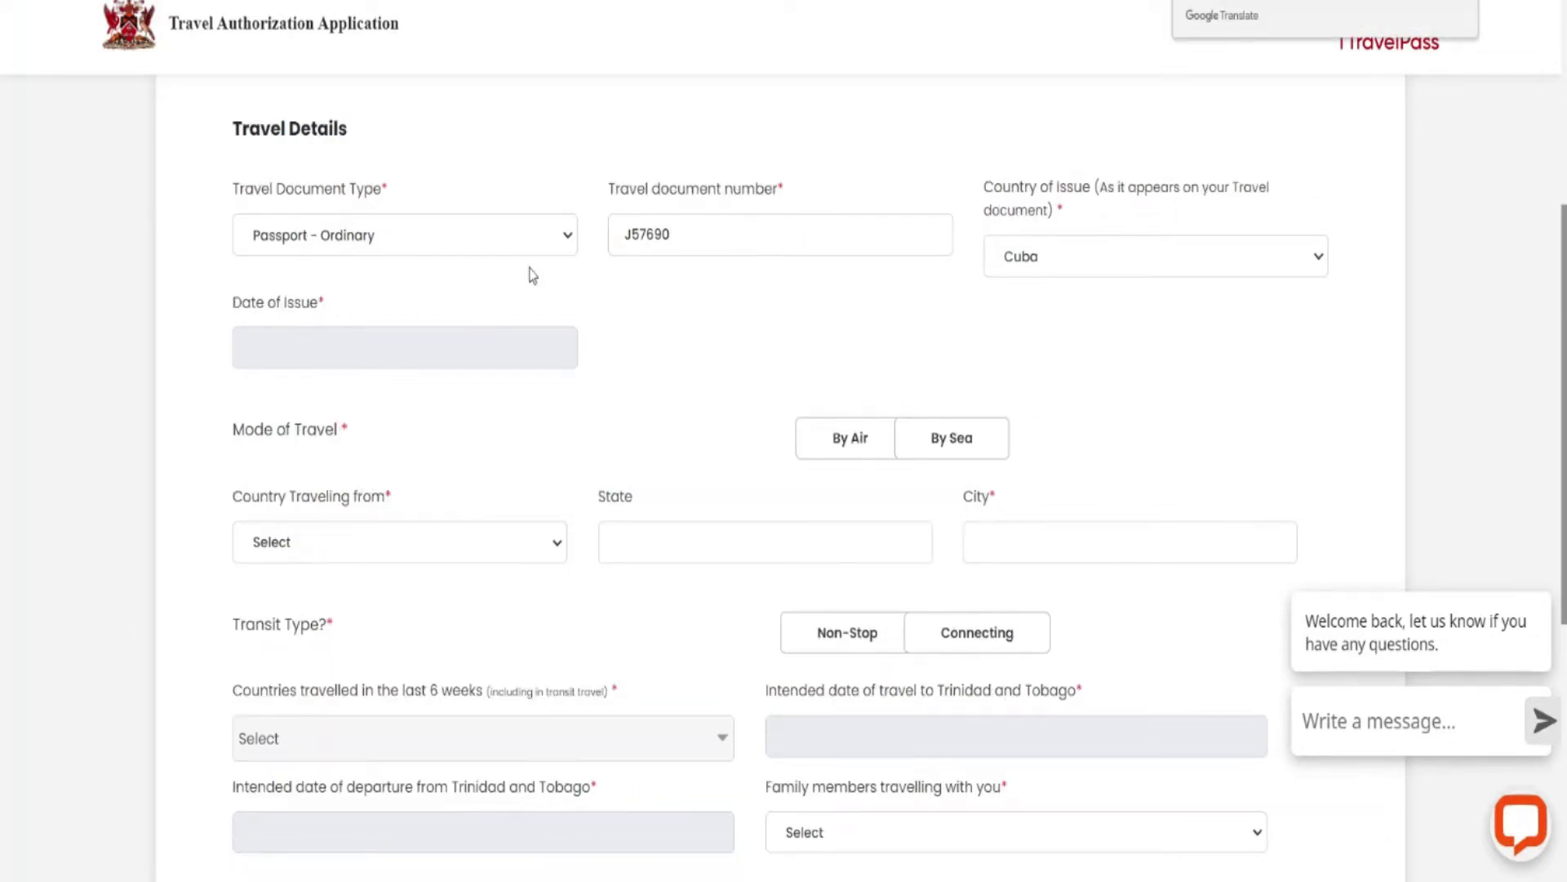
pyautogui.click(284, 346)
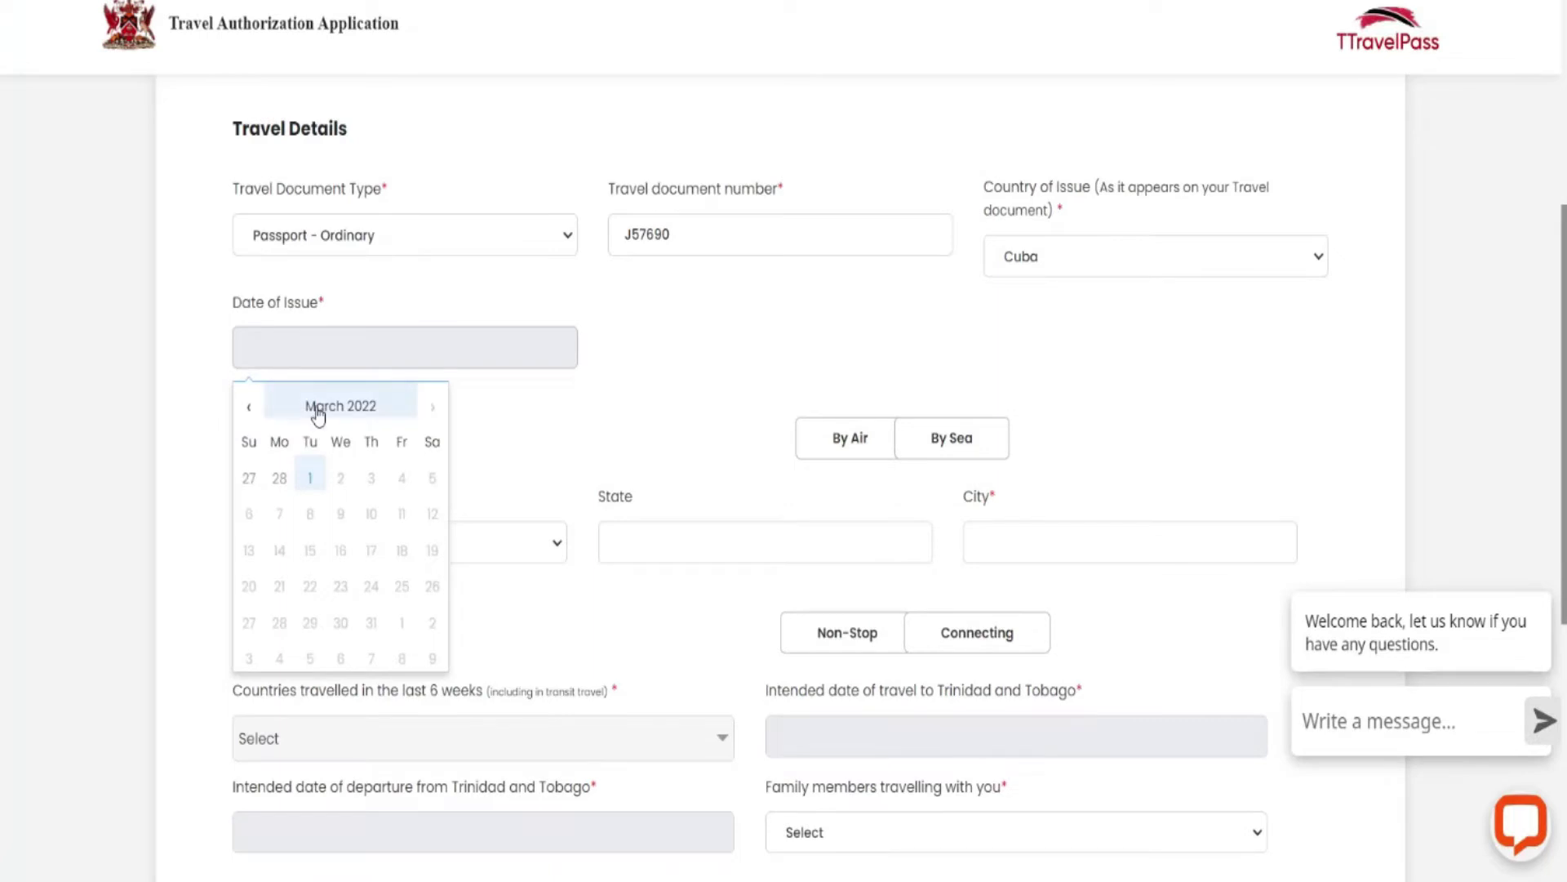
pyautogui.click(249, 408)
pyautogui.click(250, 408)
pyautogui.click(250, 409)
pyautogui.click(250, 408)
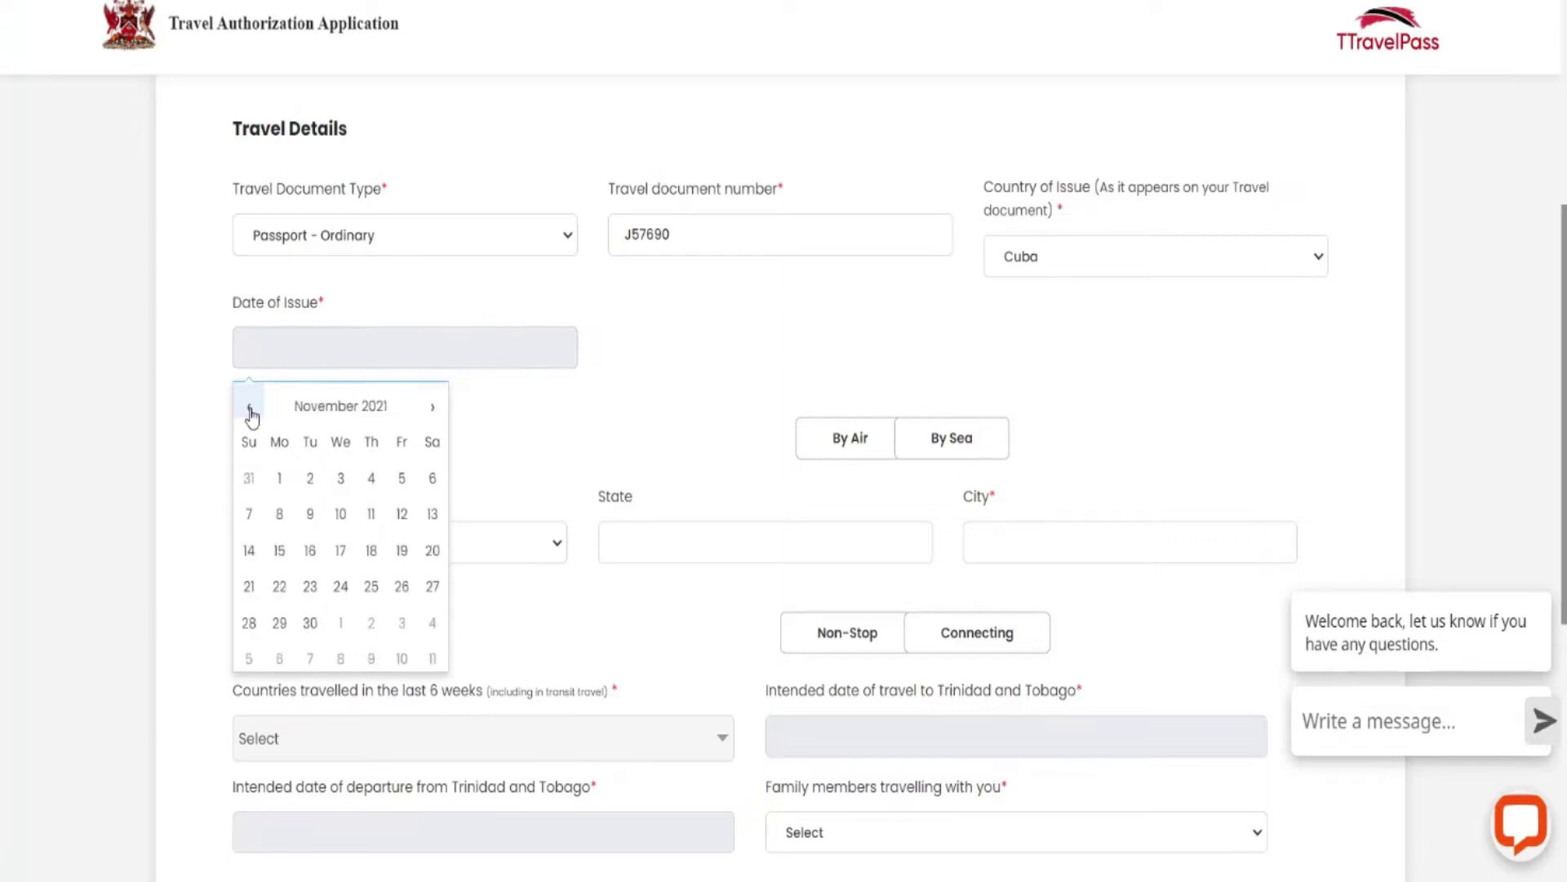
pyautogui.click(309, 548)
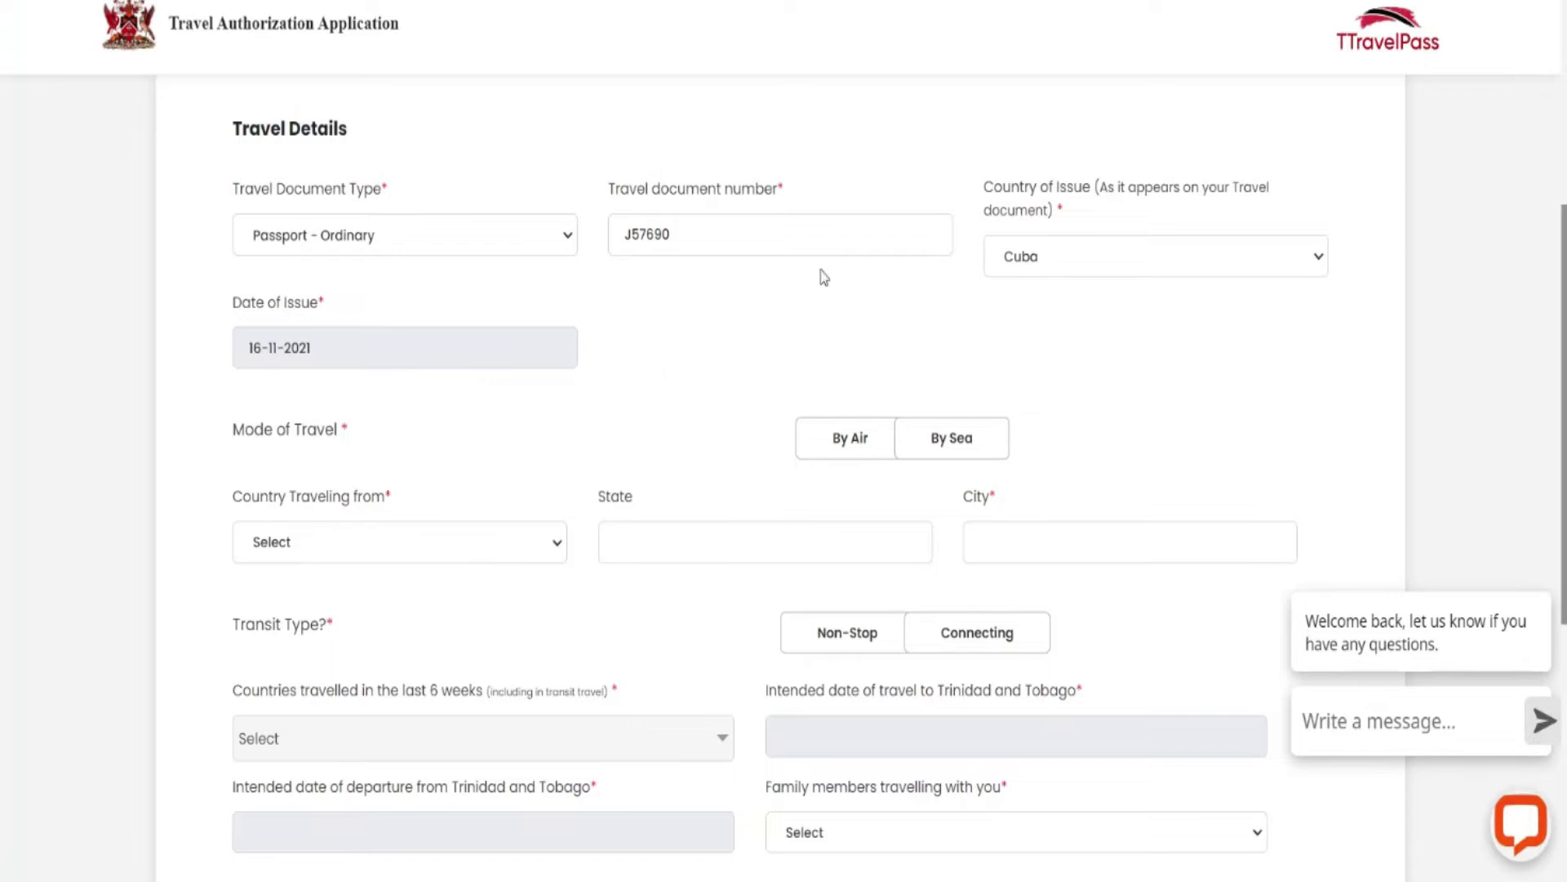
# Translate the travel details page into Spanish again.
pyautogui.scroll(1, 745, 323)
pyautogui.rightClick(708, 423)
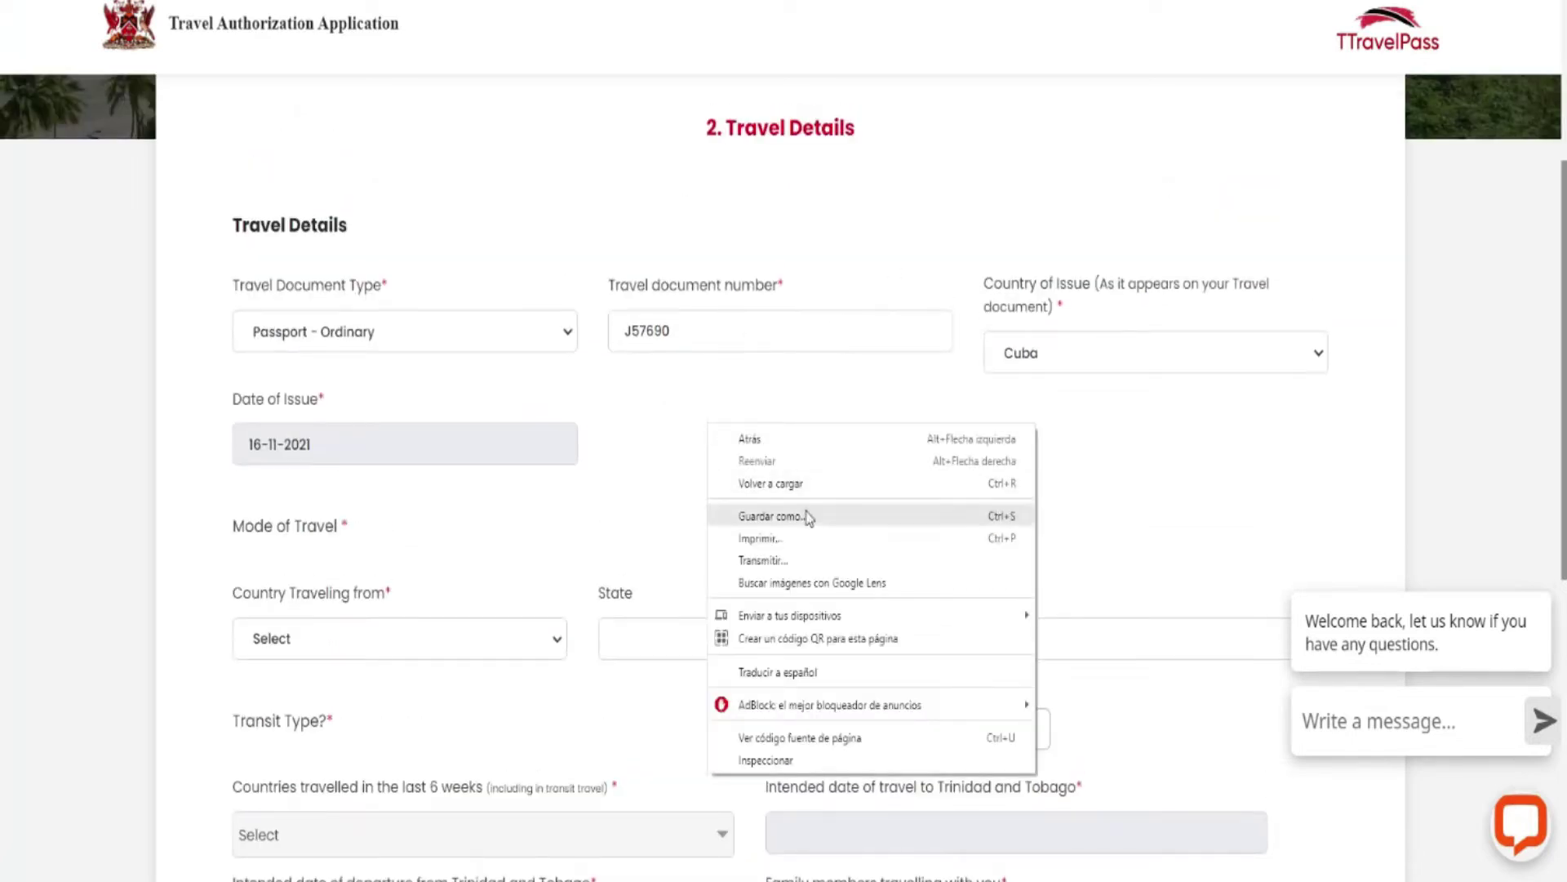
pyautogui.click(787, 672)
pyautogui.scroll(-1, 728, 359)
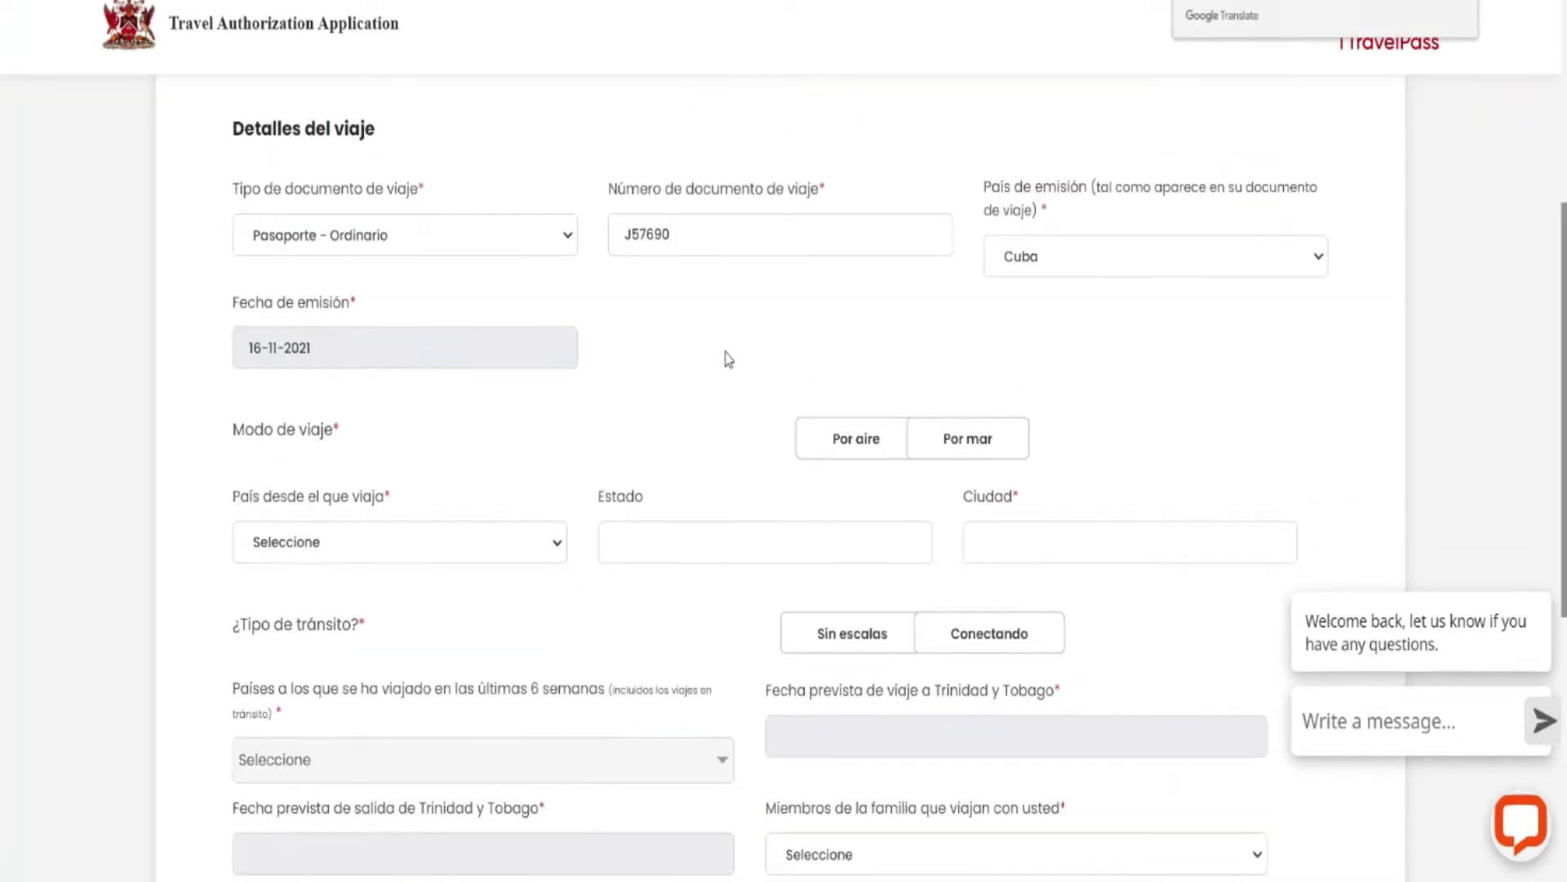
pyautogui.scroll(-2, 728, 359)
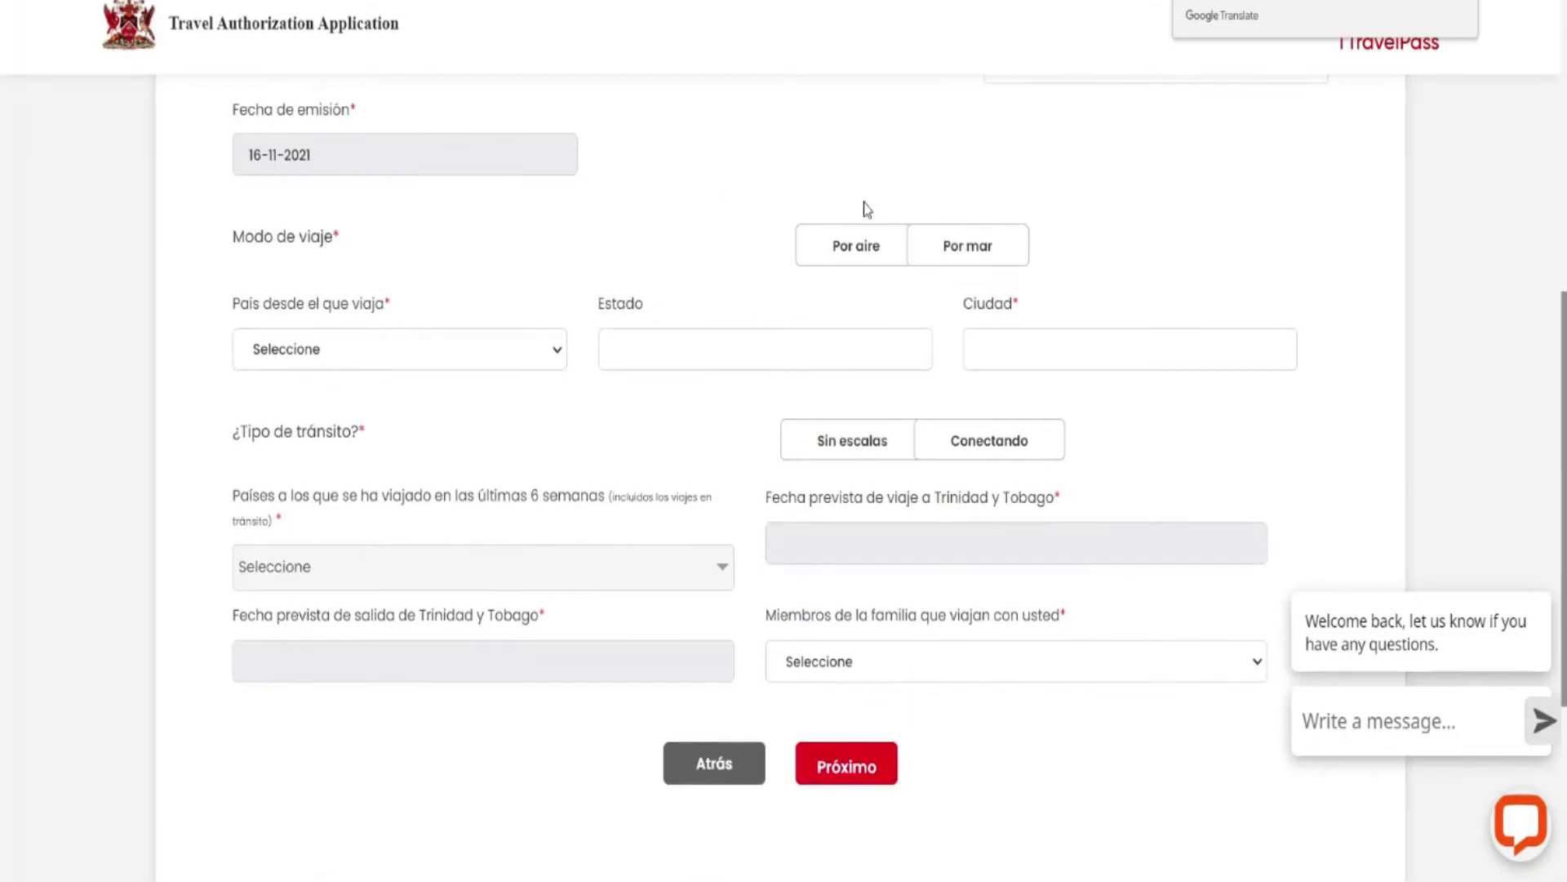
# Choose Por aire, departure from Cuba, city Habana, and arrival at Aeropuerto Internacional De Piarco.
pyautogui.click(856, 253)
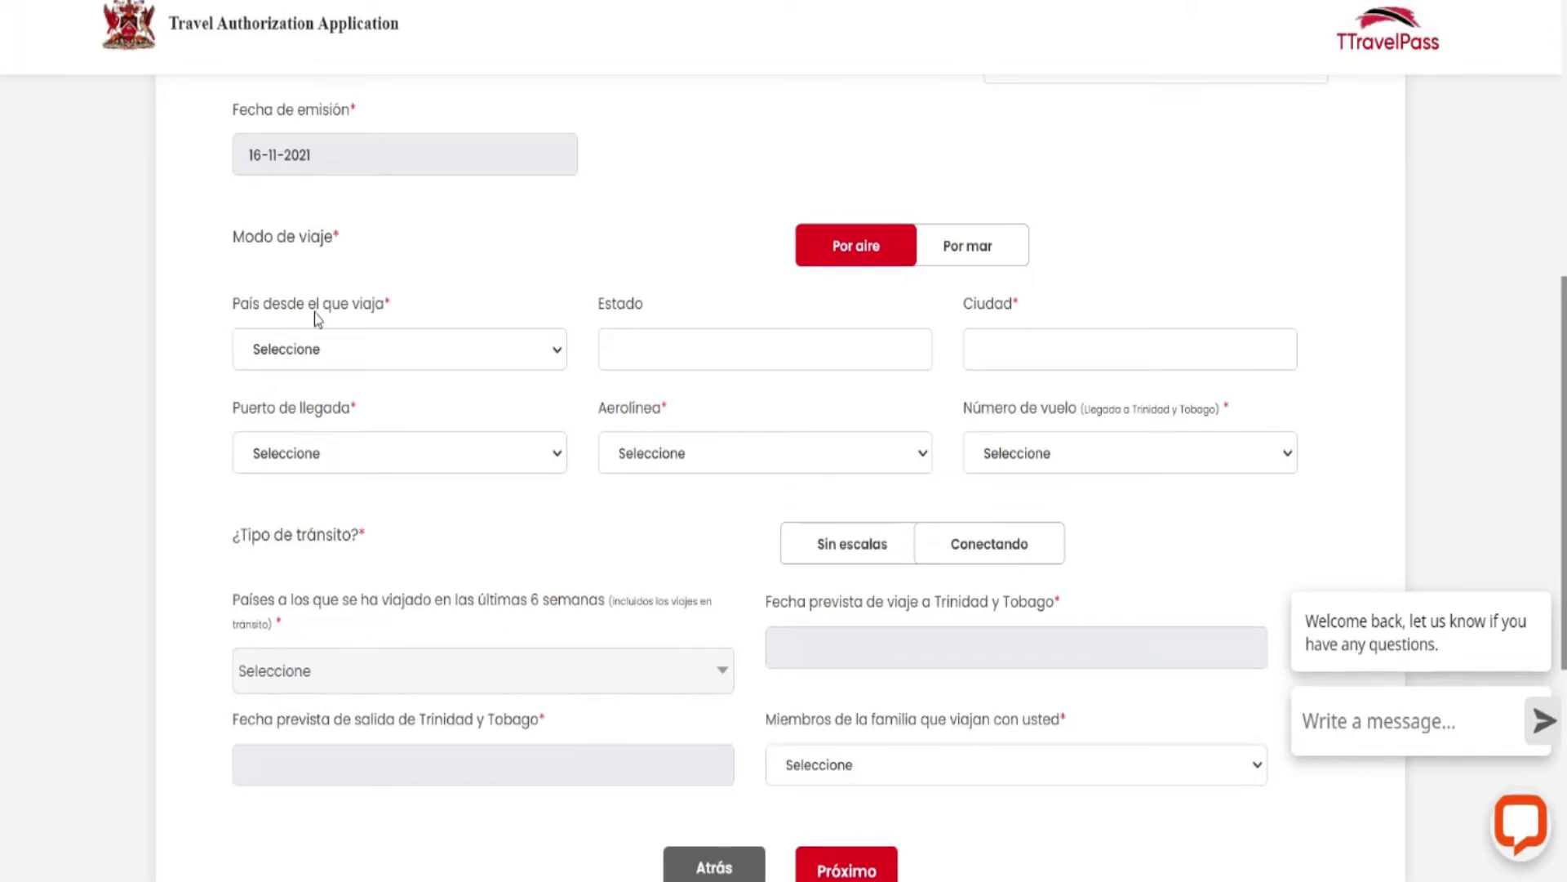
pyautogui.click(555, 353)
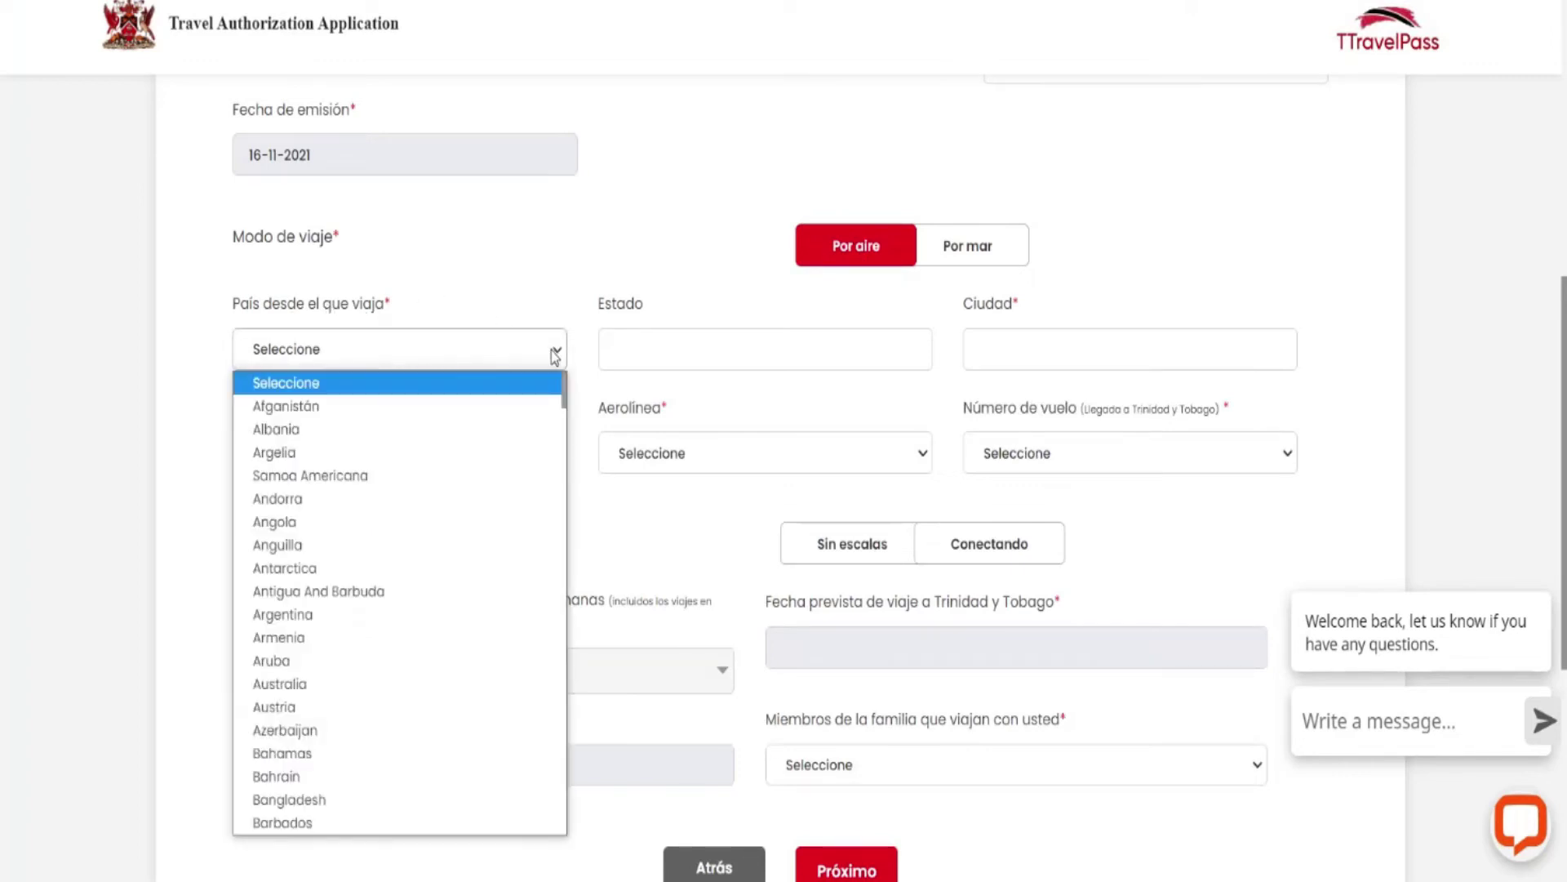
pyautogui.scroll(-10, 402, 490)
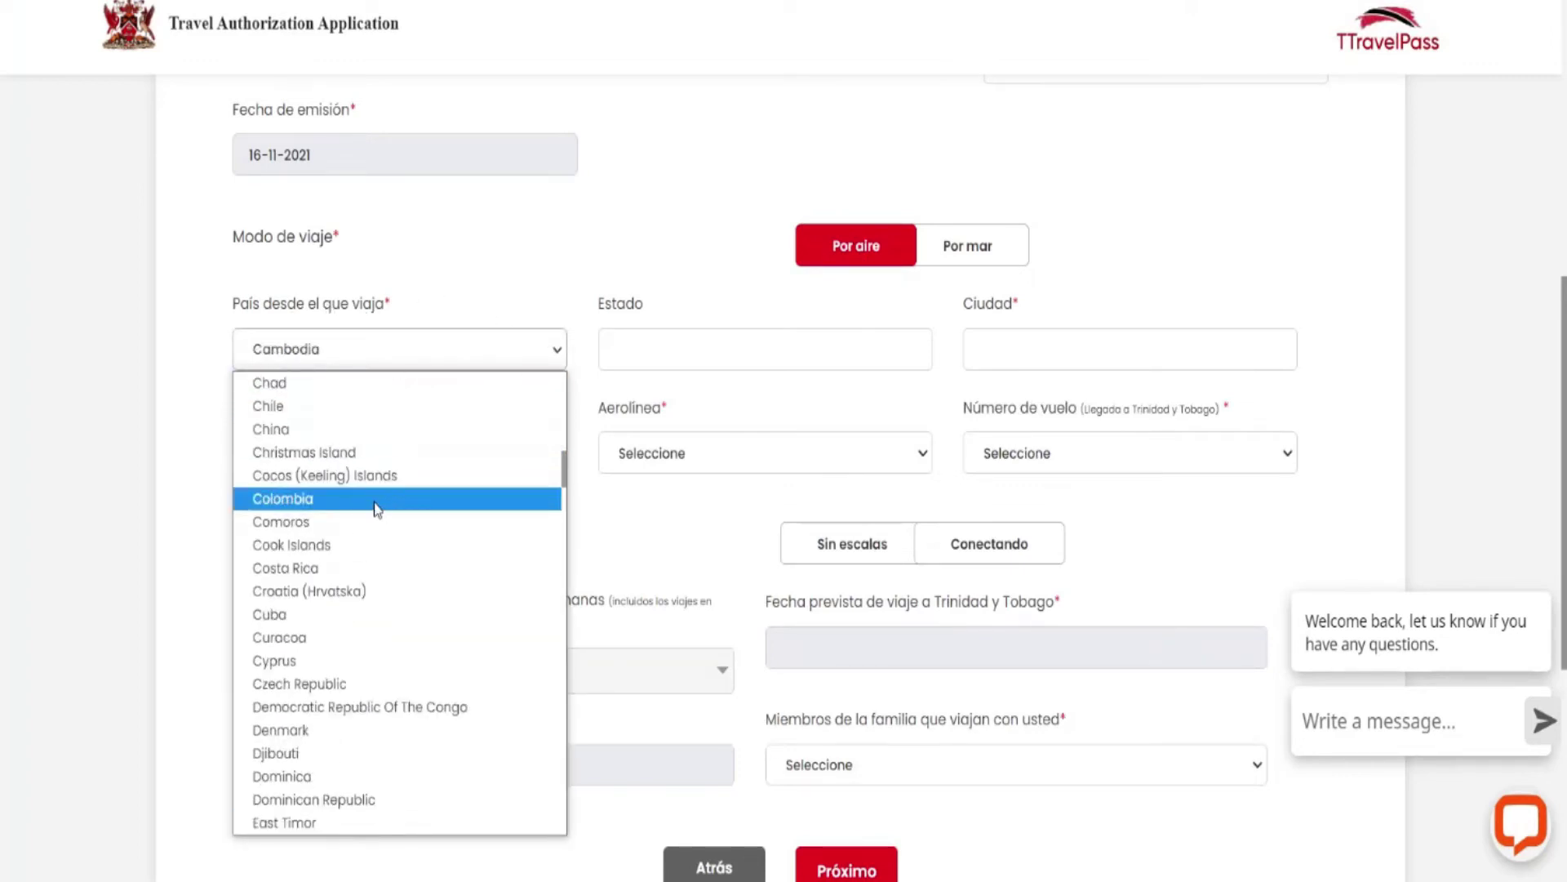
pyautogui.click(298, 614)
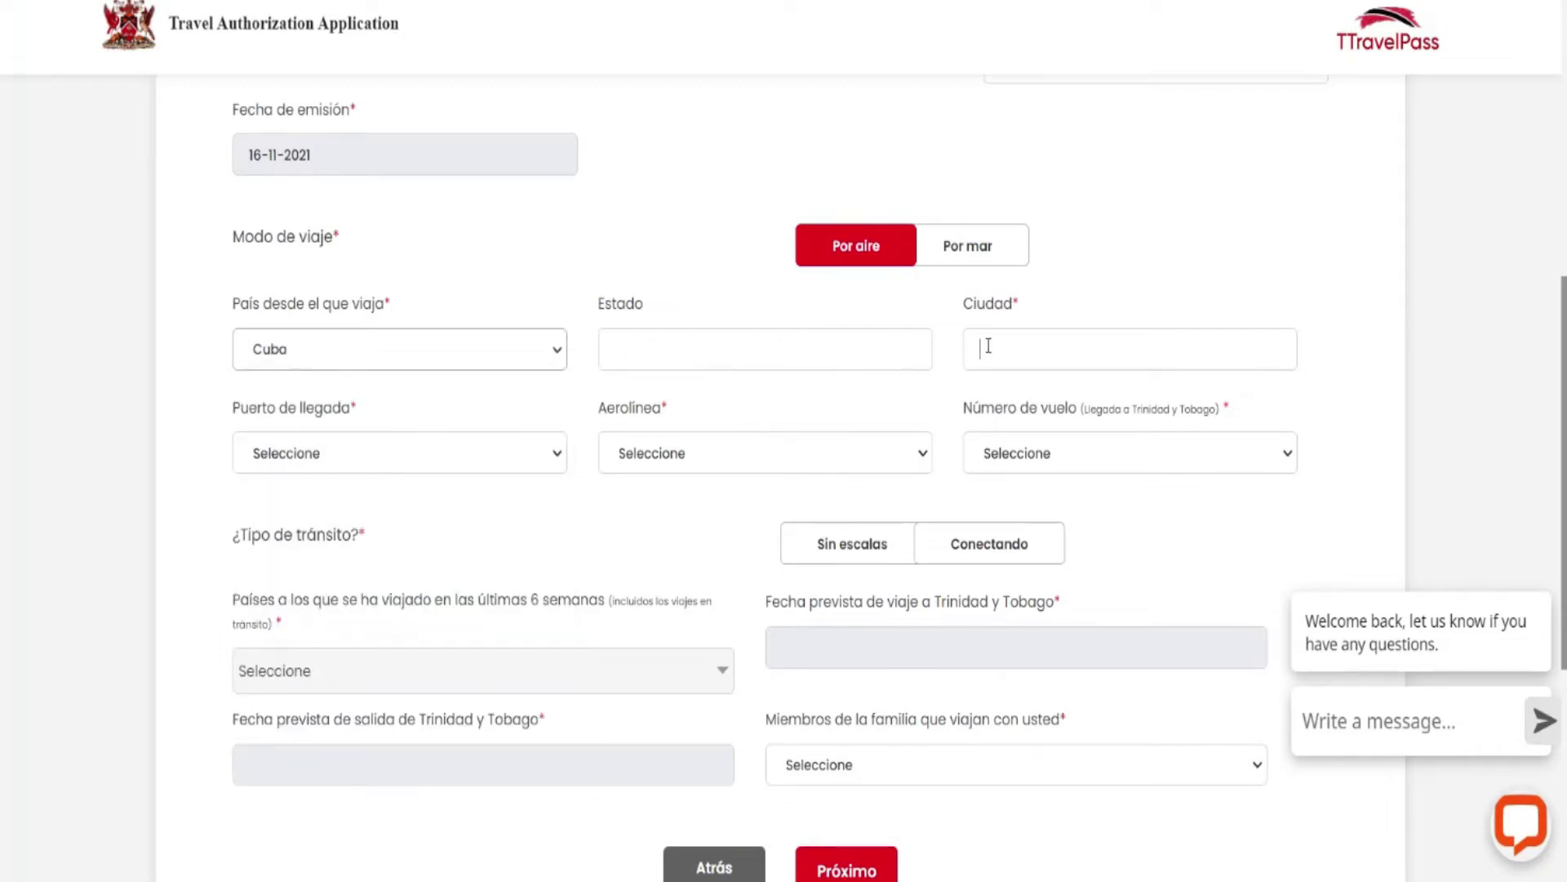
pyautogui.write('Habana')
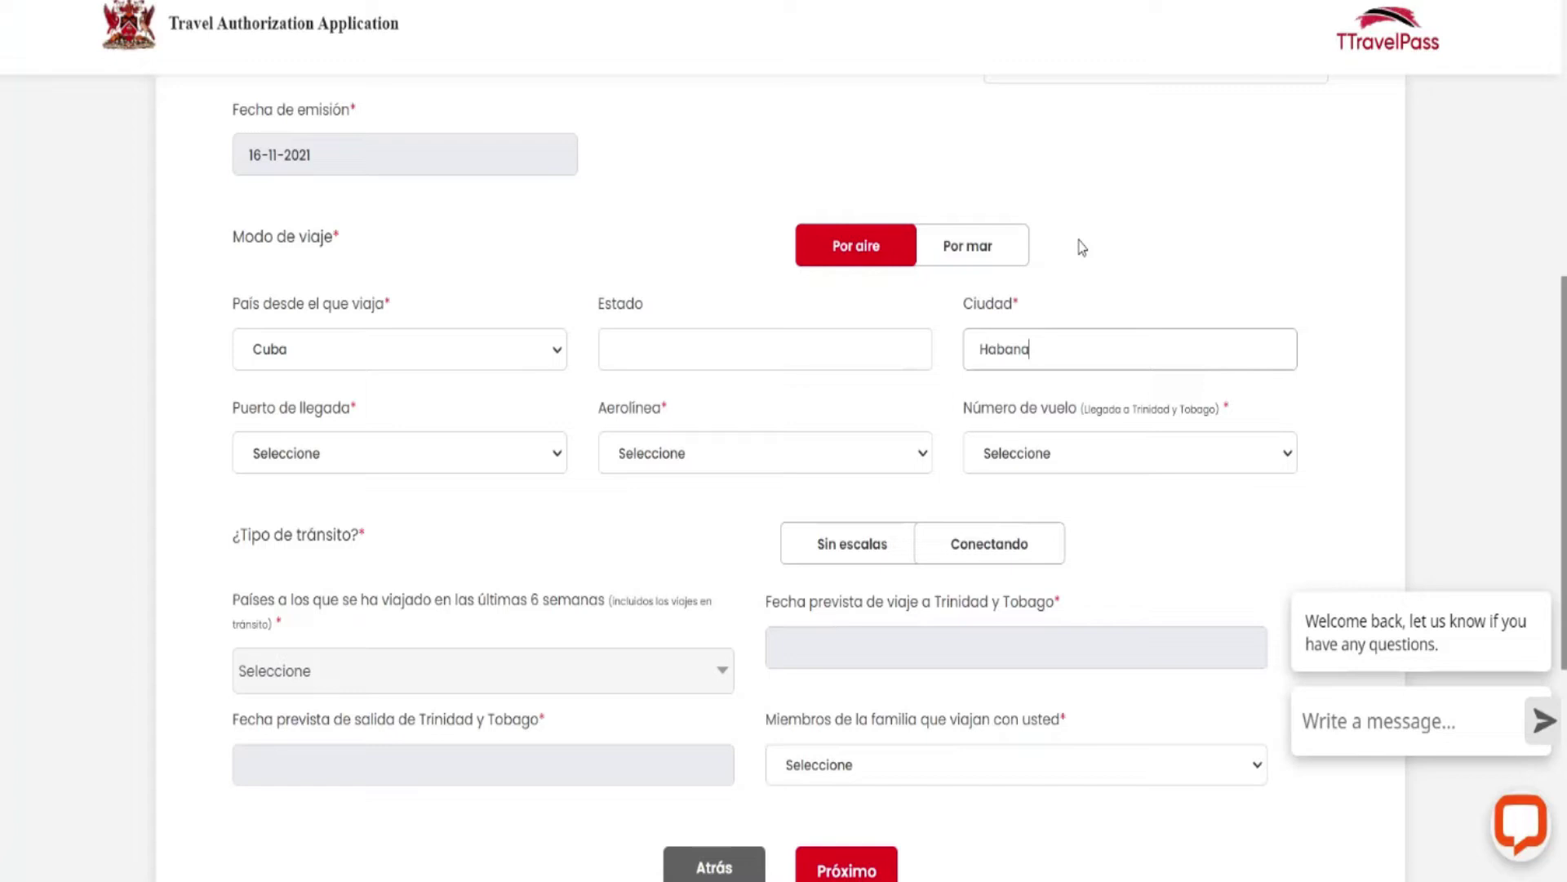
pyautogui.click(565, 460)
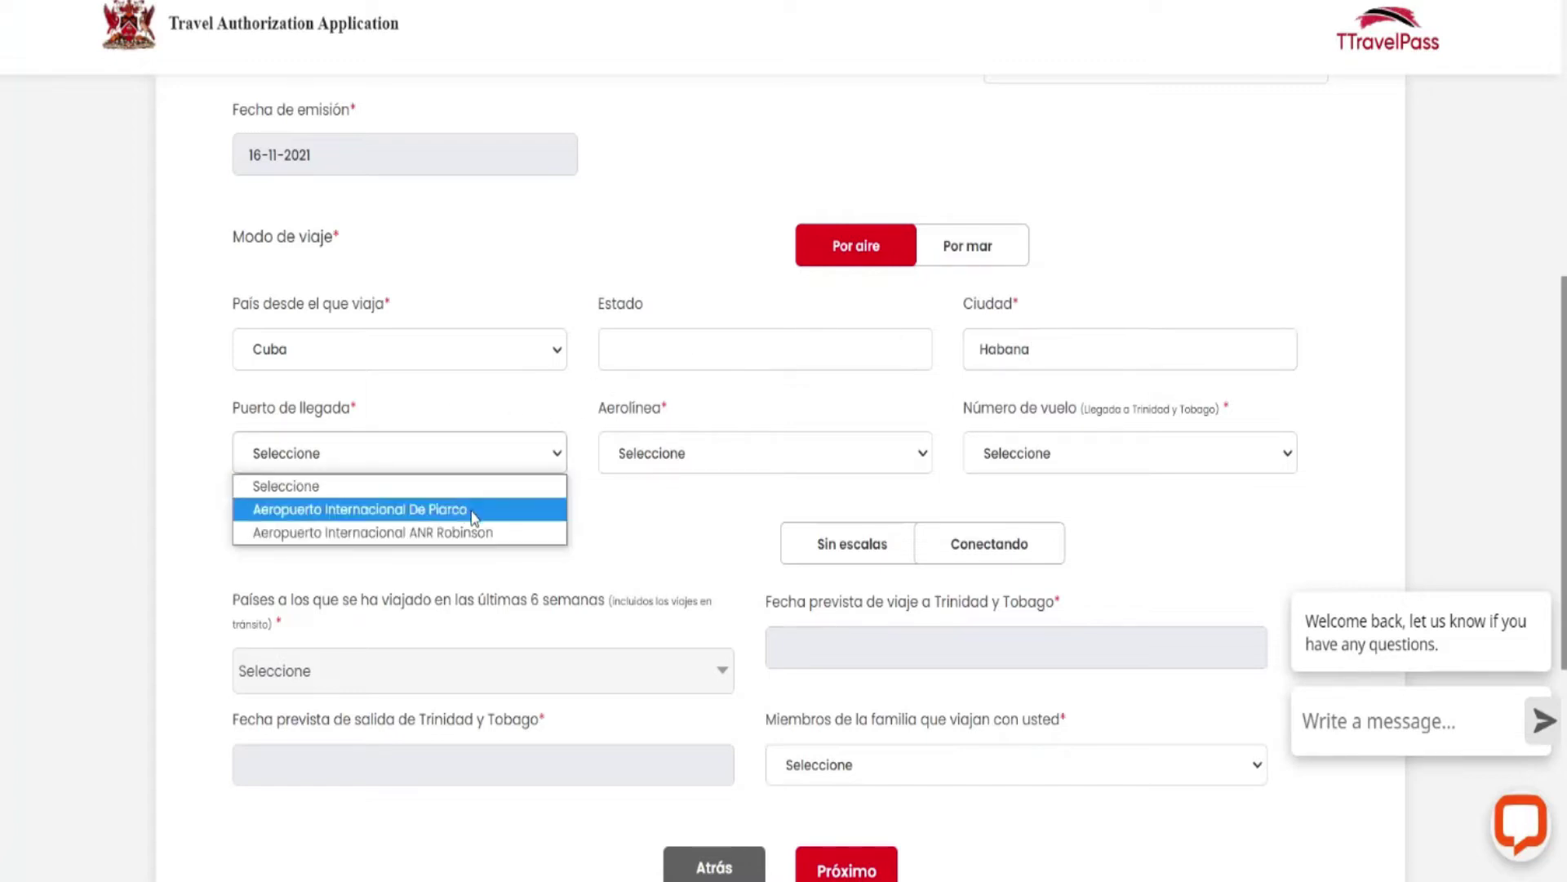
pyautogui.click(474, 510)
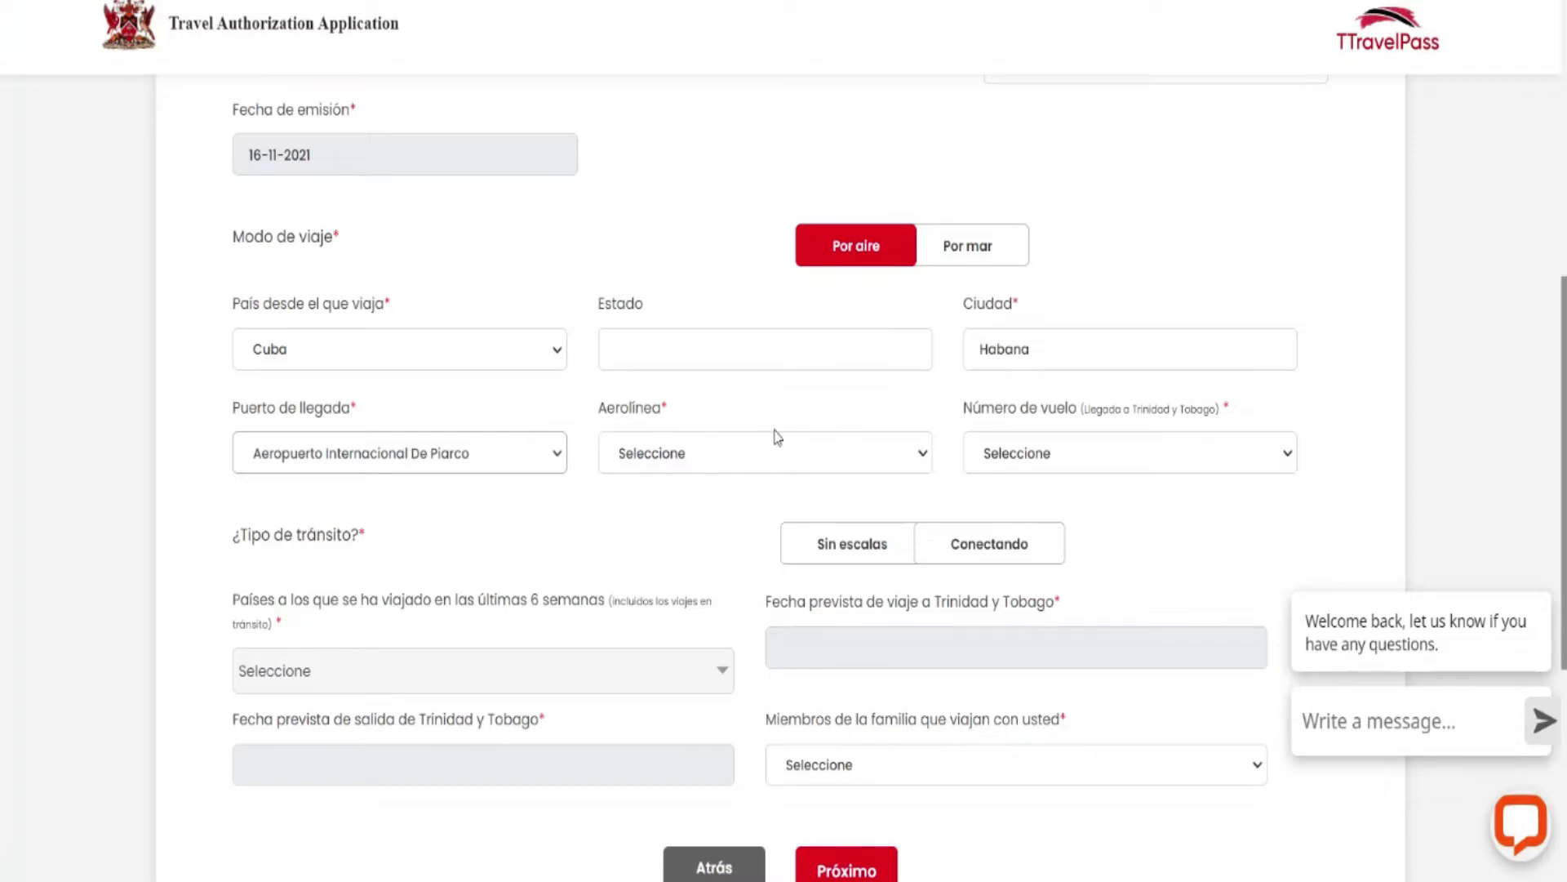
# Select Copa Airlines as the airline and CM 314 as the flight number.
pyautogui.click(904, 462)
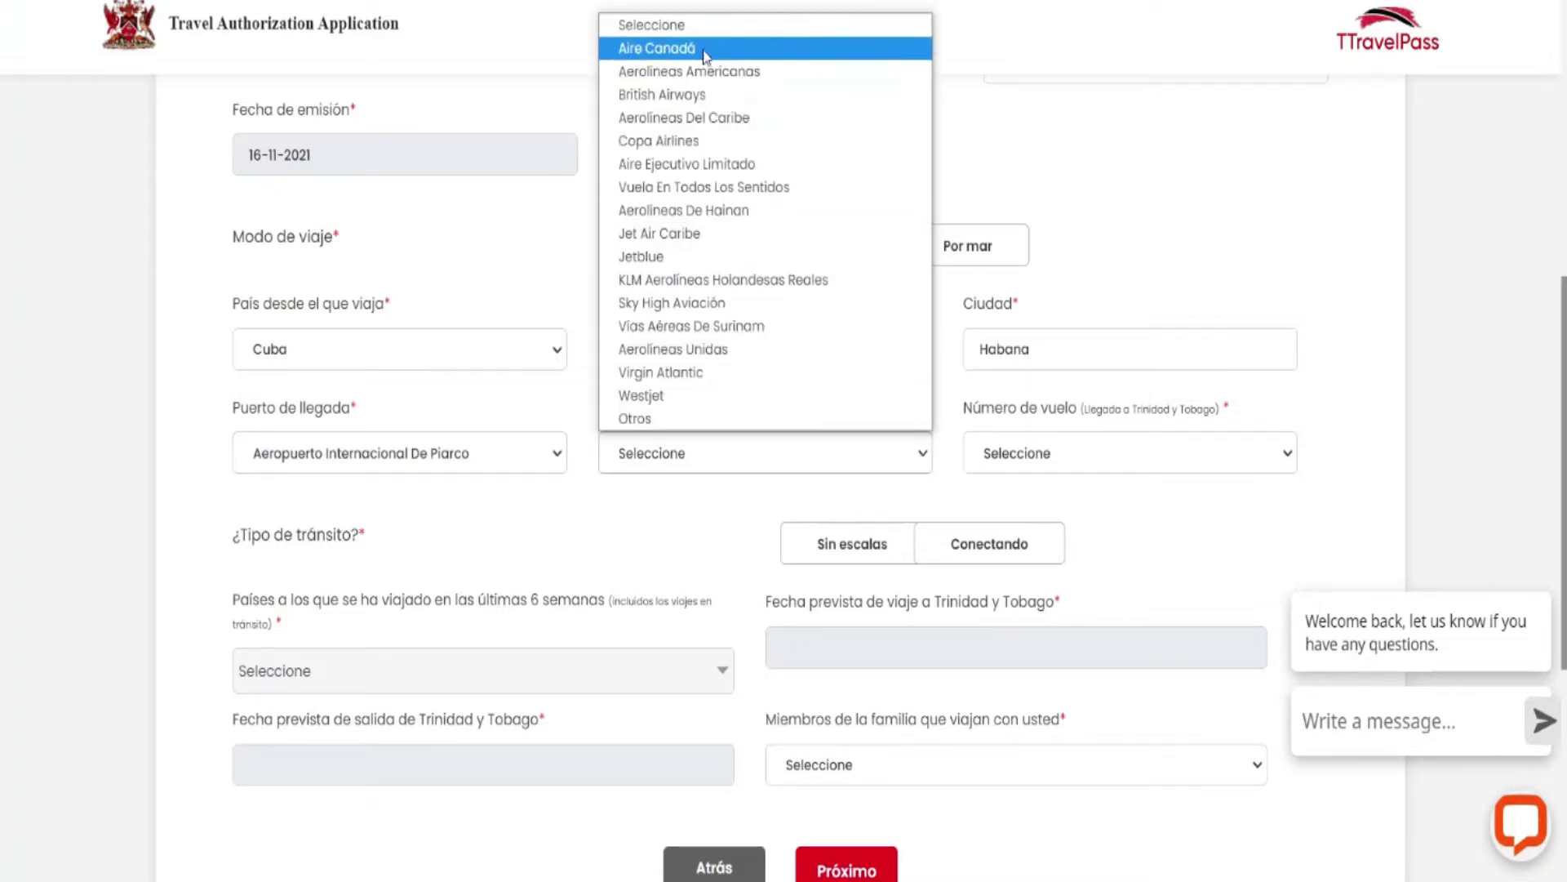
pyautogui.click(697, 144)
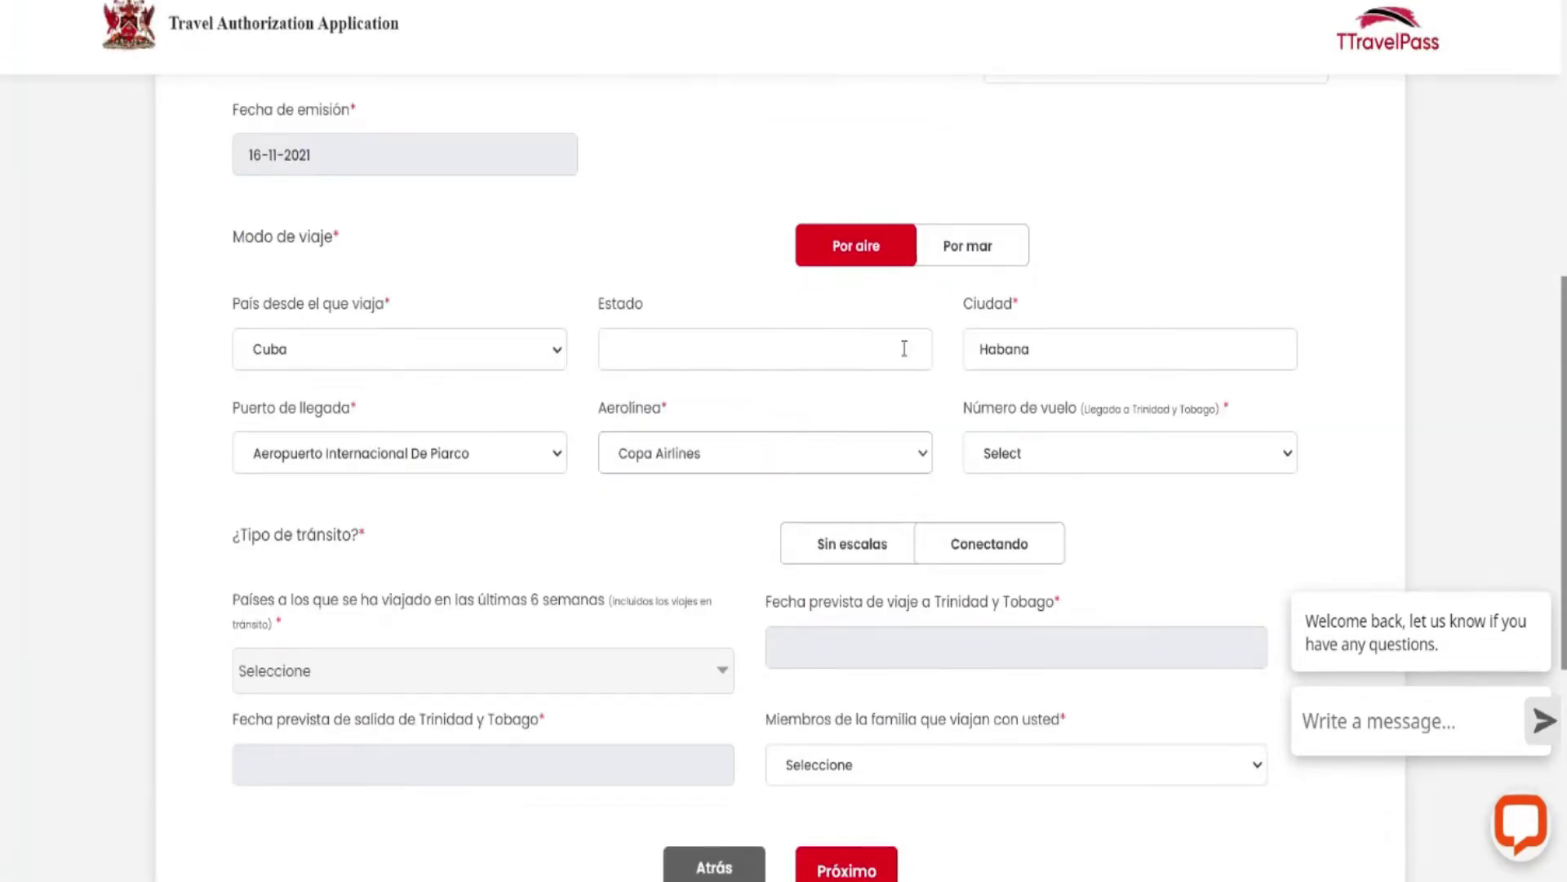
pyautogui.click(1247, 454)
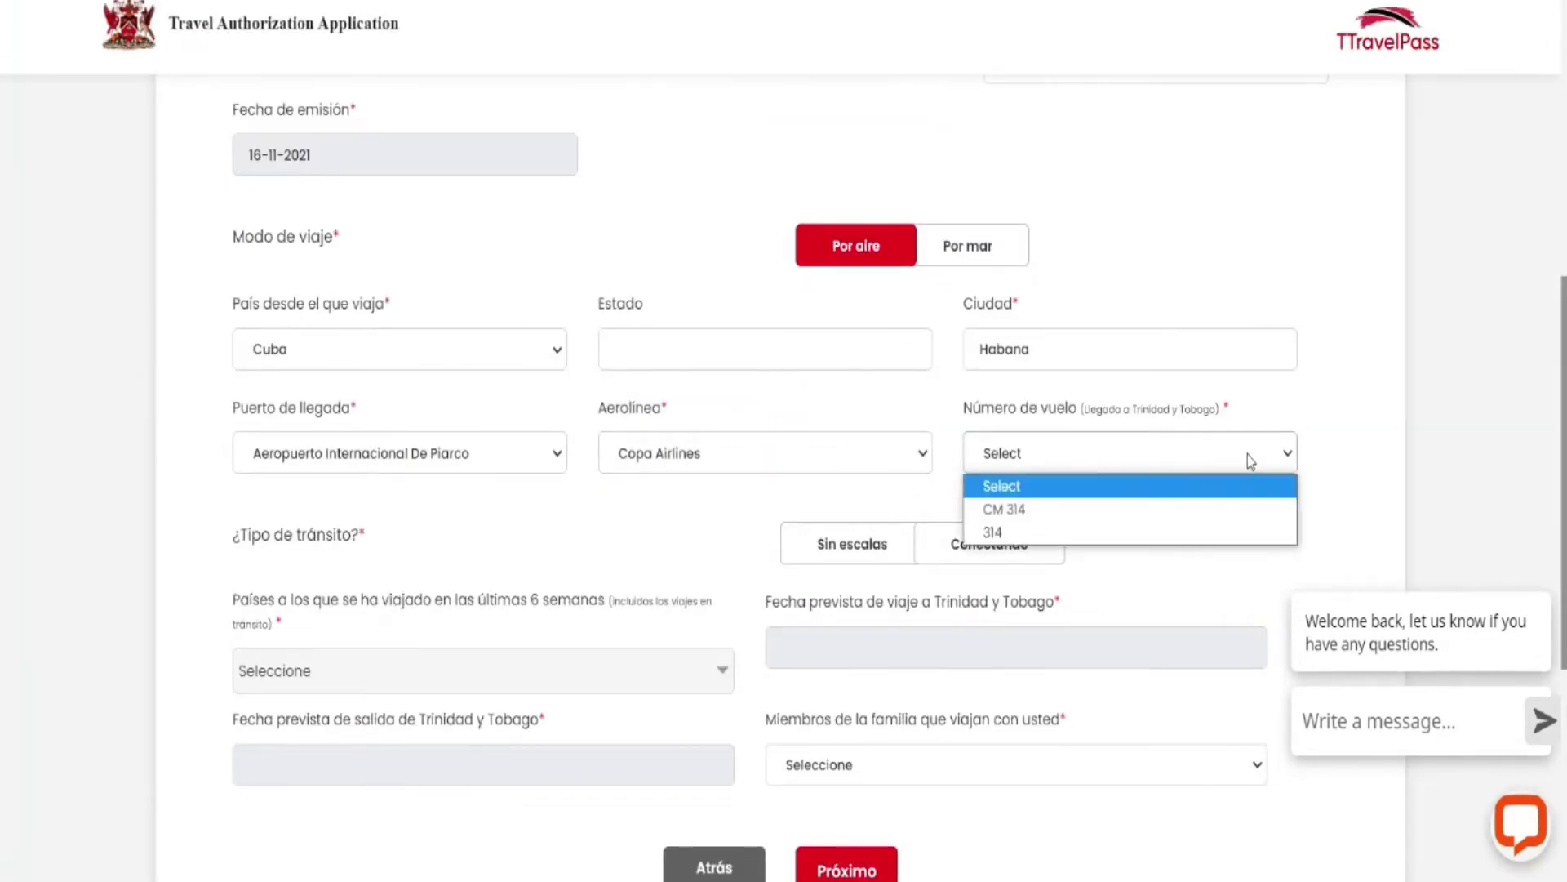
pyautogui.click(1013, 513)
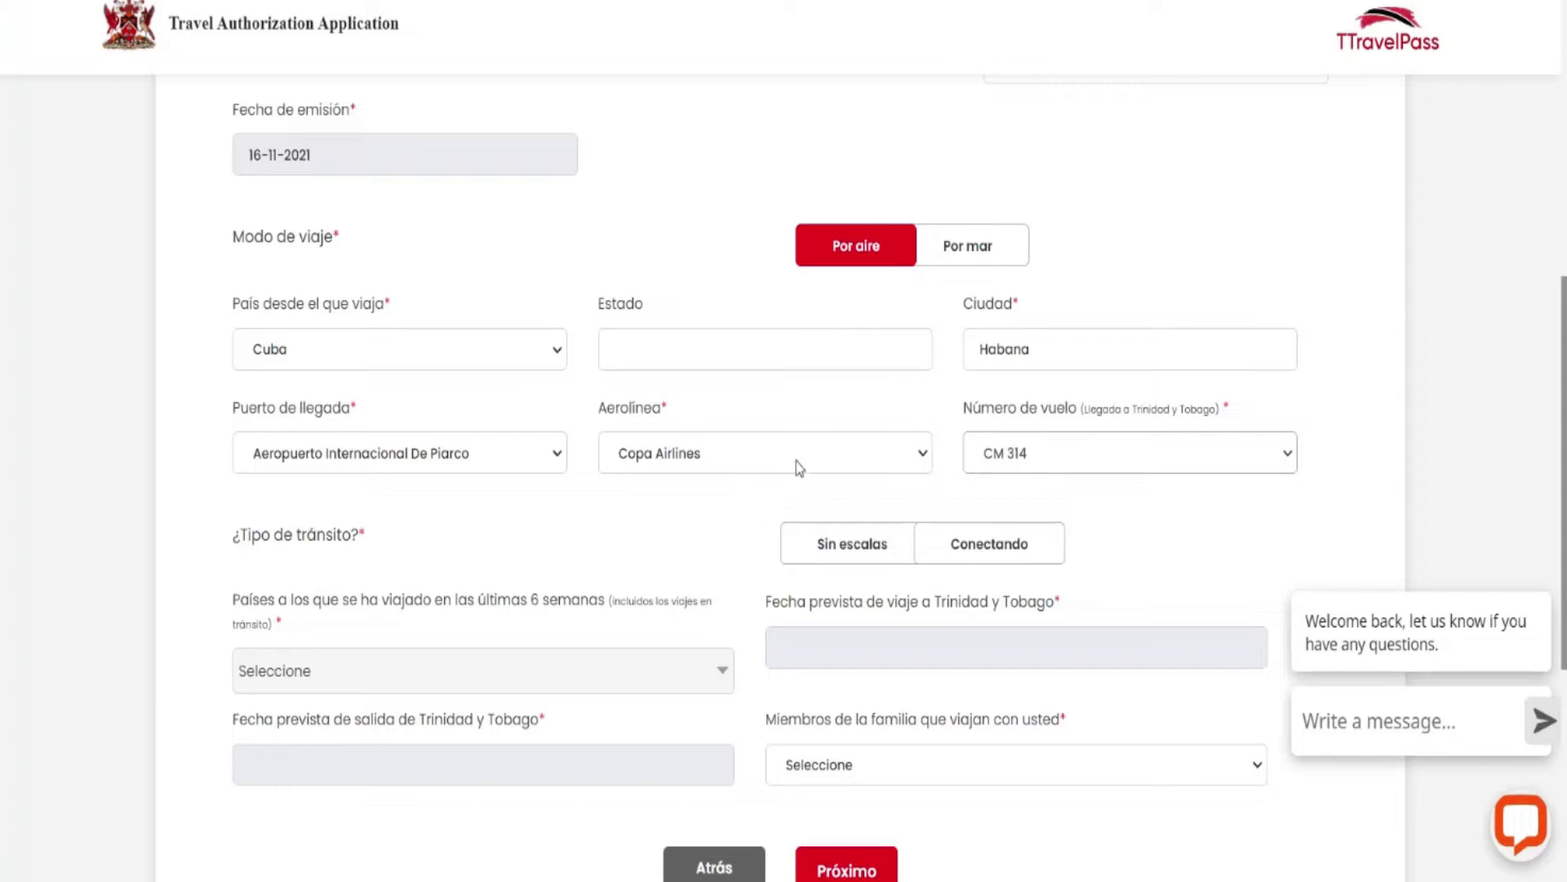
pyautogui.scroll(-2, 799, 467)
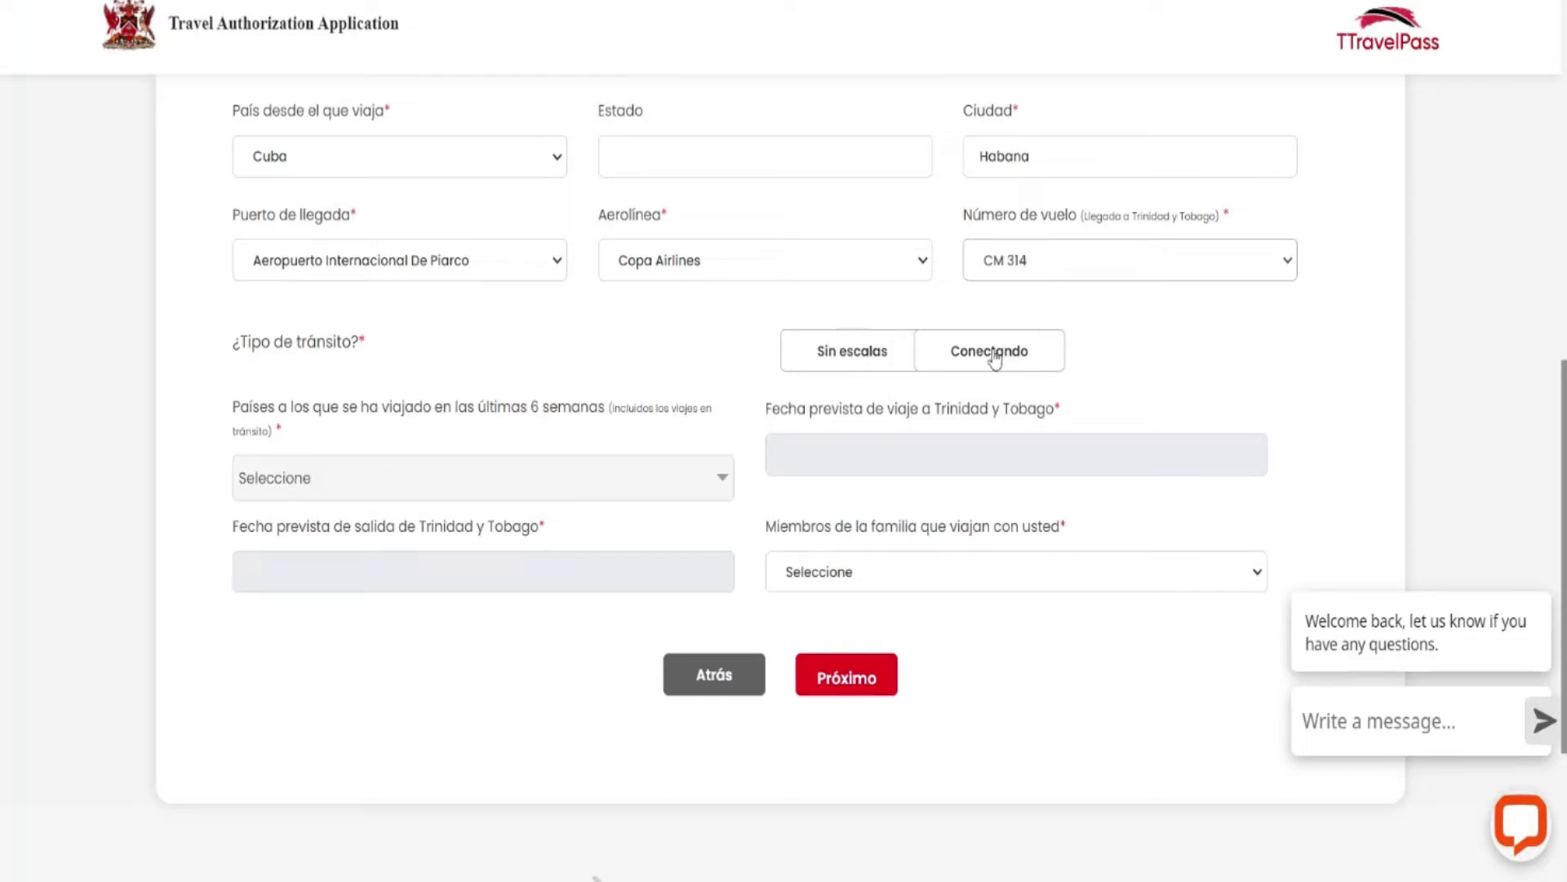
# Mark transit type Conectando, tick Panamá as recently visited, and open the departure-date calendar.
pyautogui.click(986, 354)
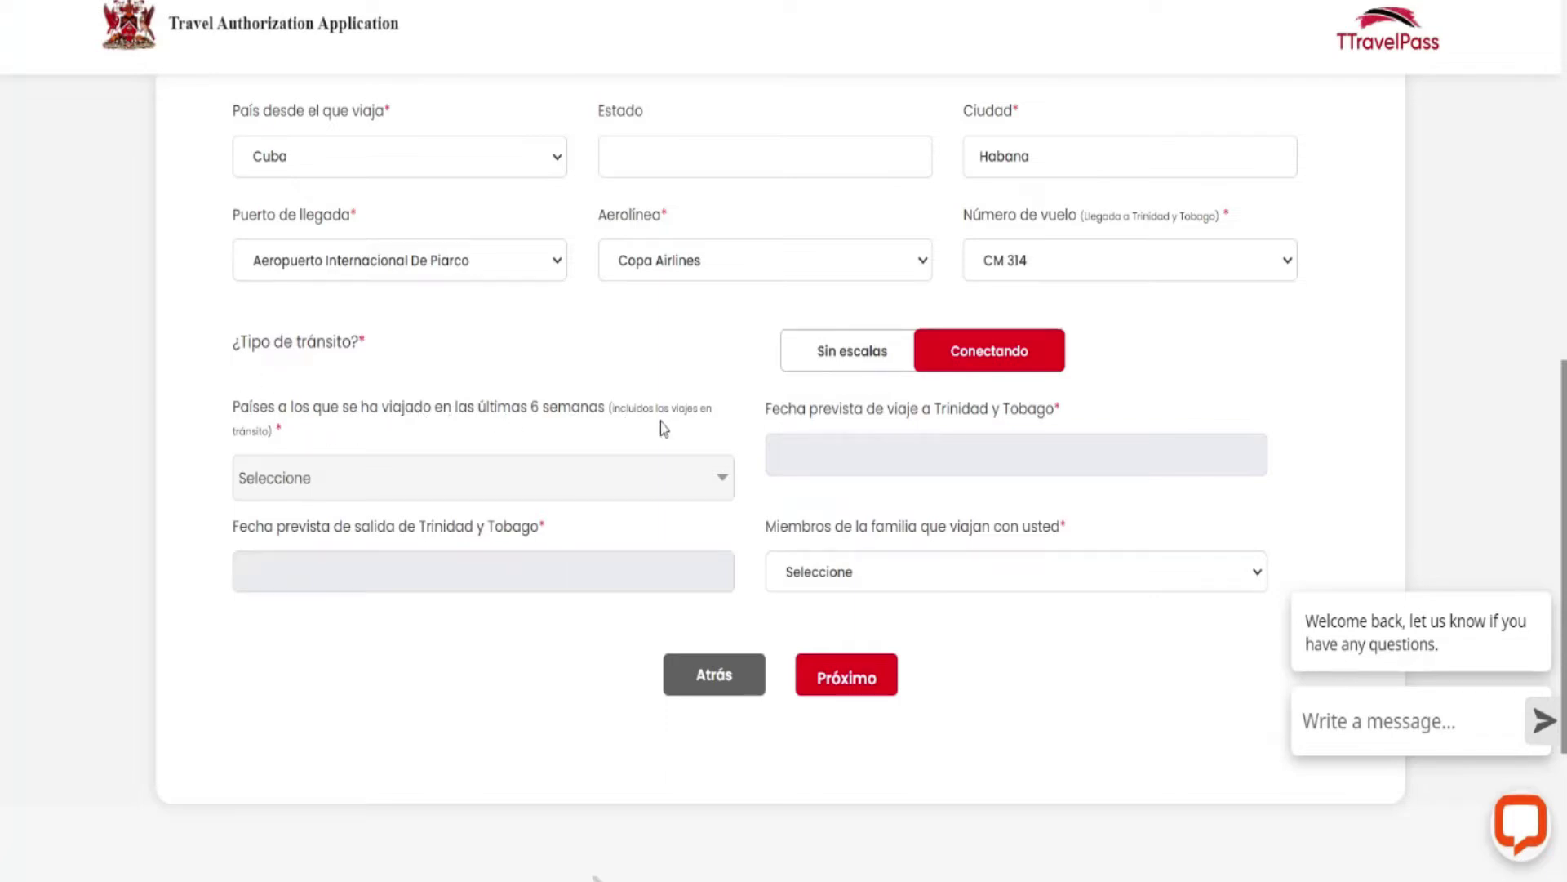
pyautogui.click(723, 483)
pyautogui.scroll(-5, 615, 609)
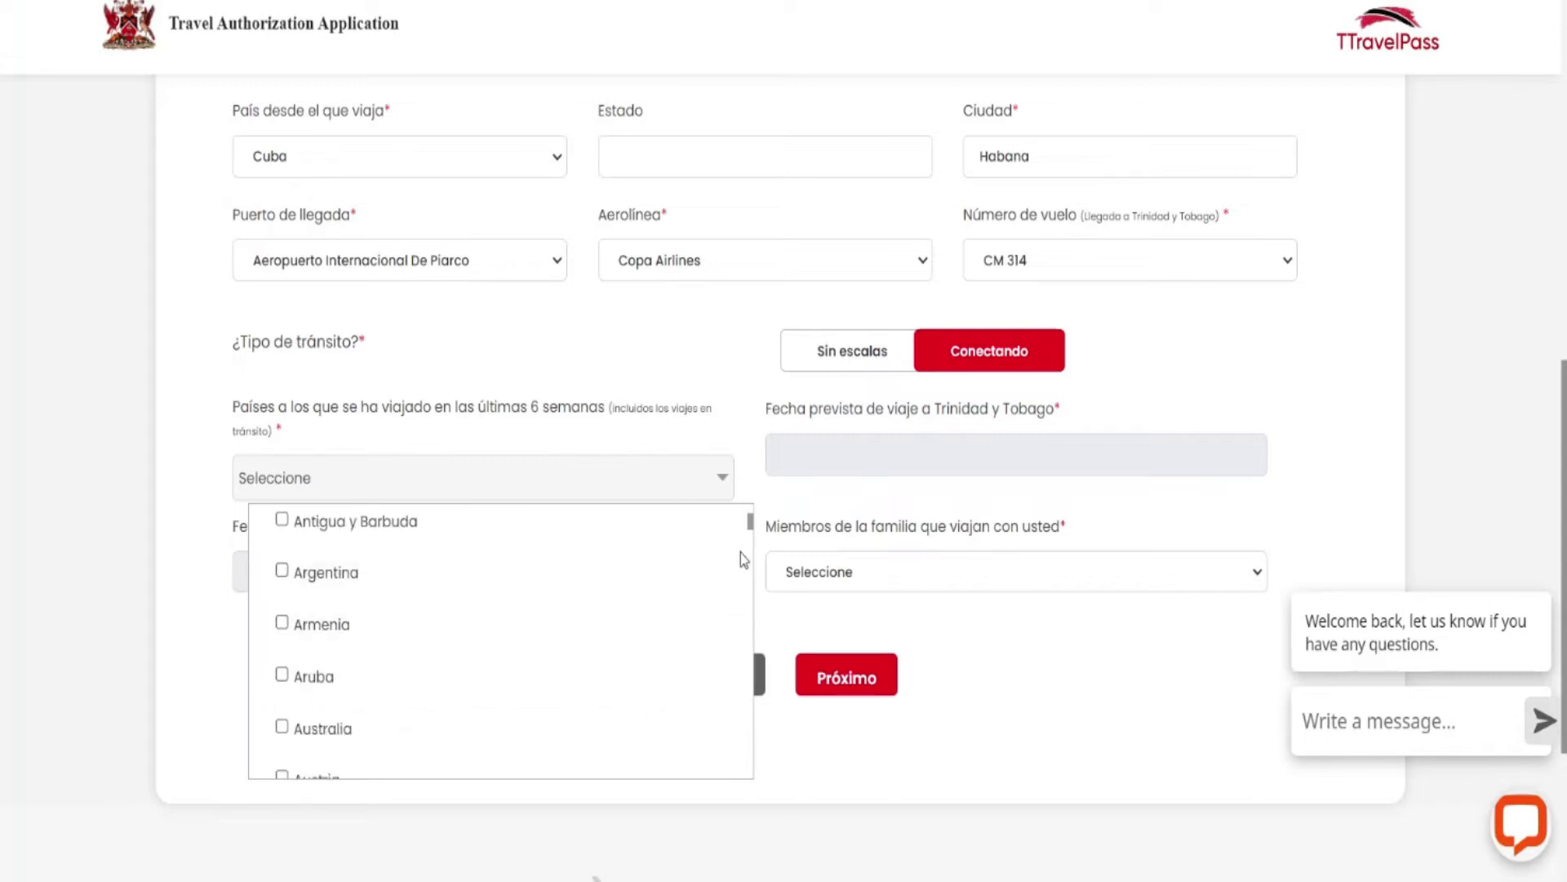
pyautogui.moveTo(750, 524); pyautogui.dragTo(756, 695)
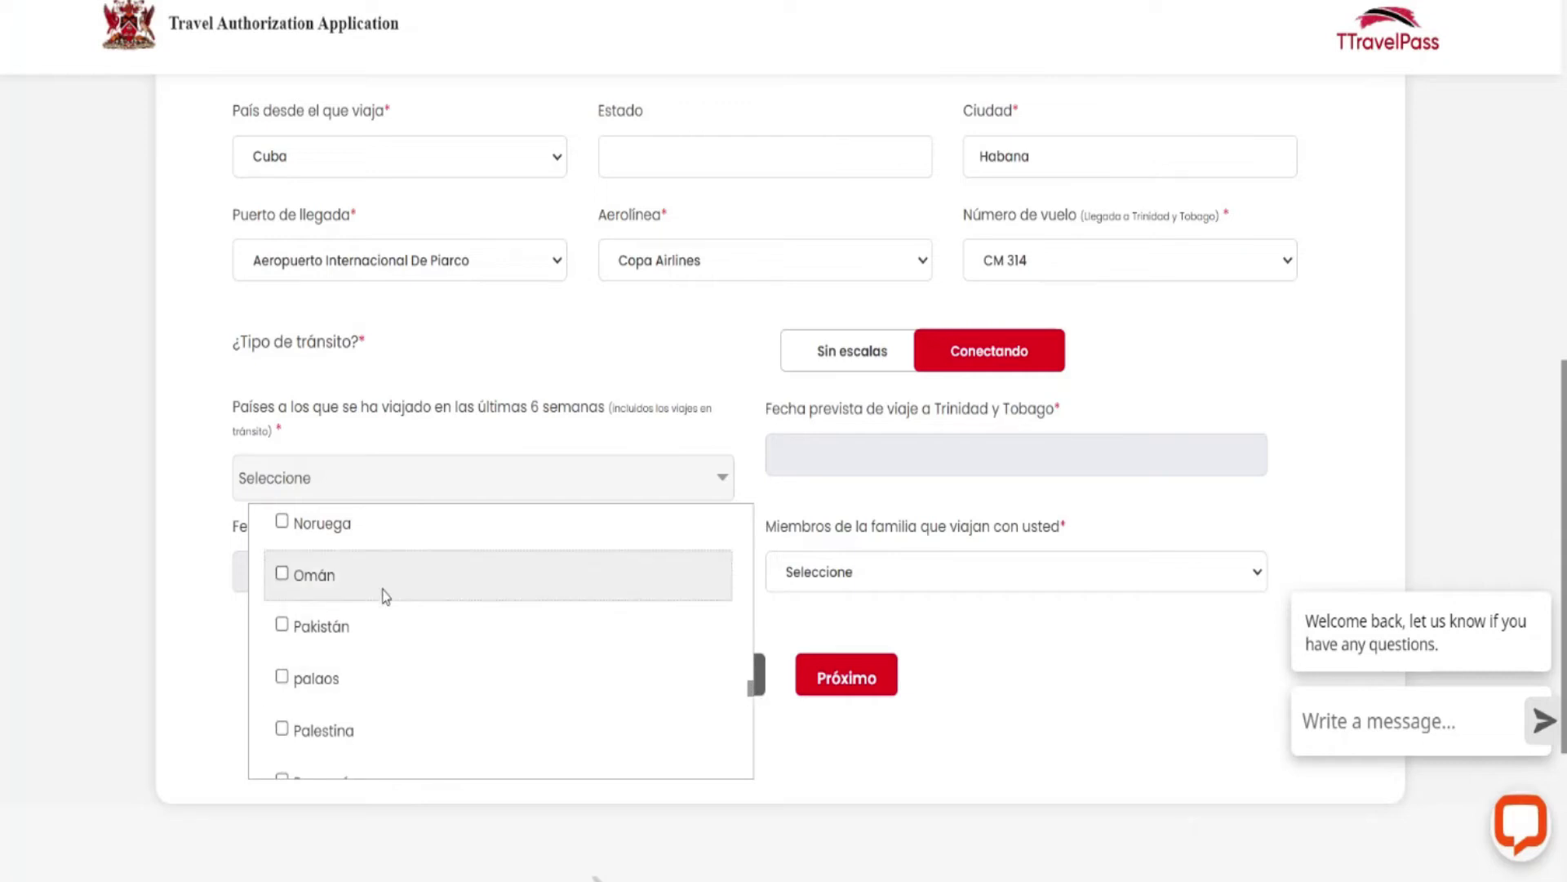
pyautogui.scroll(-1, 385, 596)
pyautogui.click(282, 684)
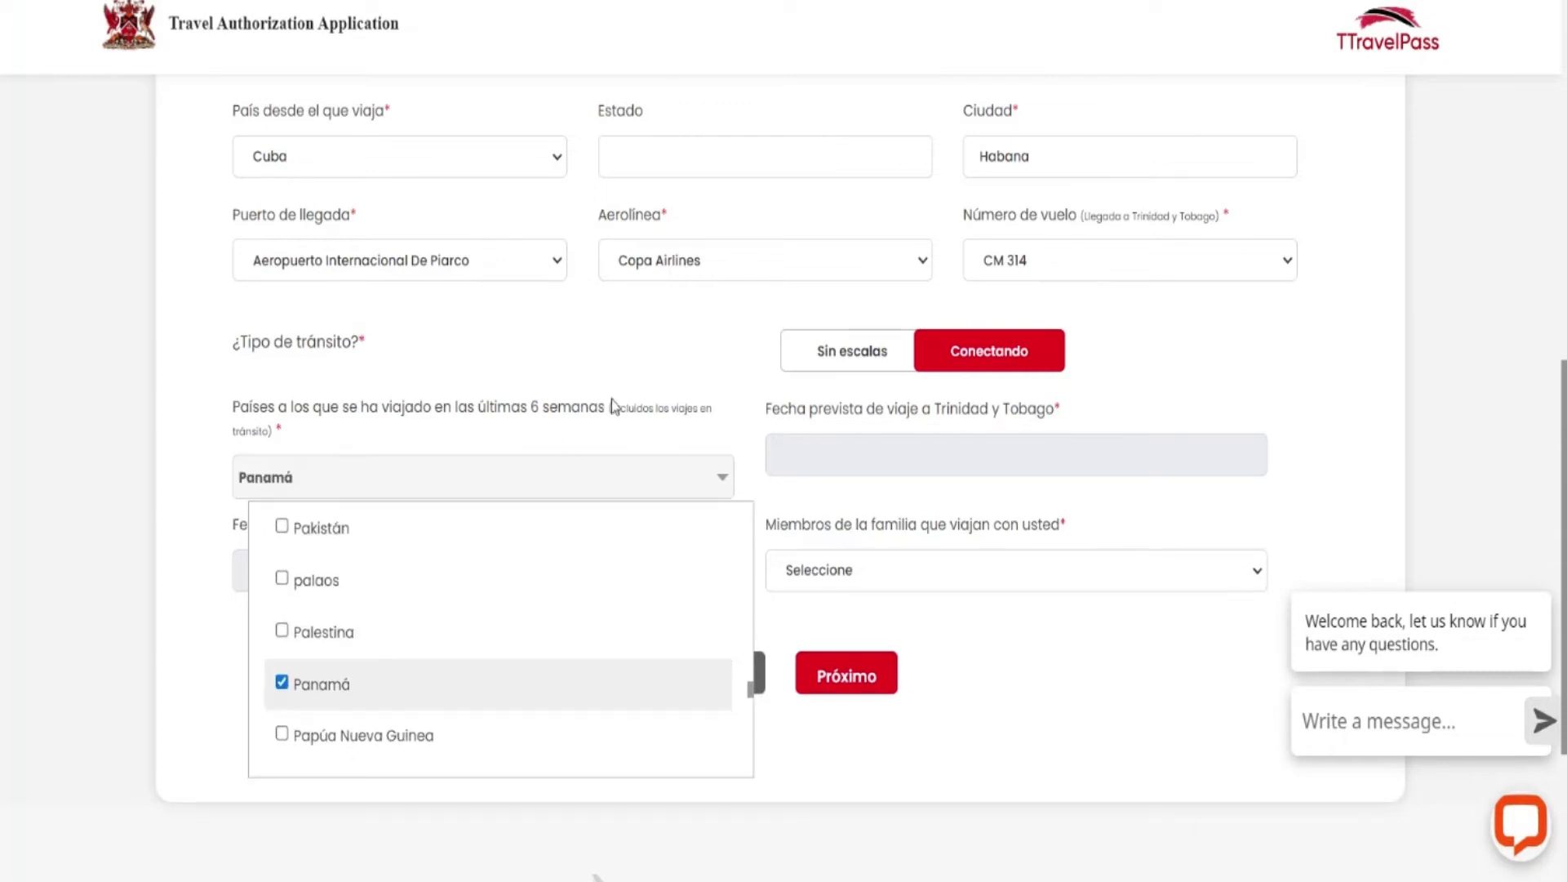
pyautogui.click(689, 370)
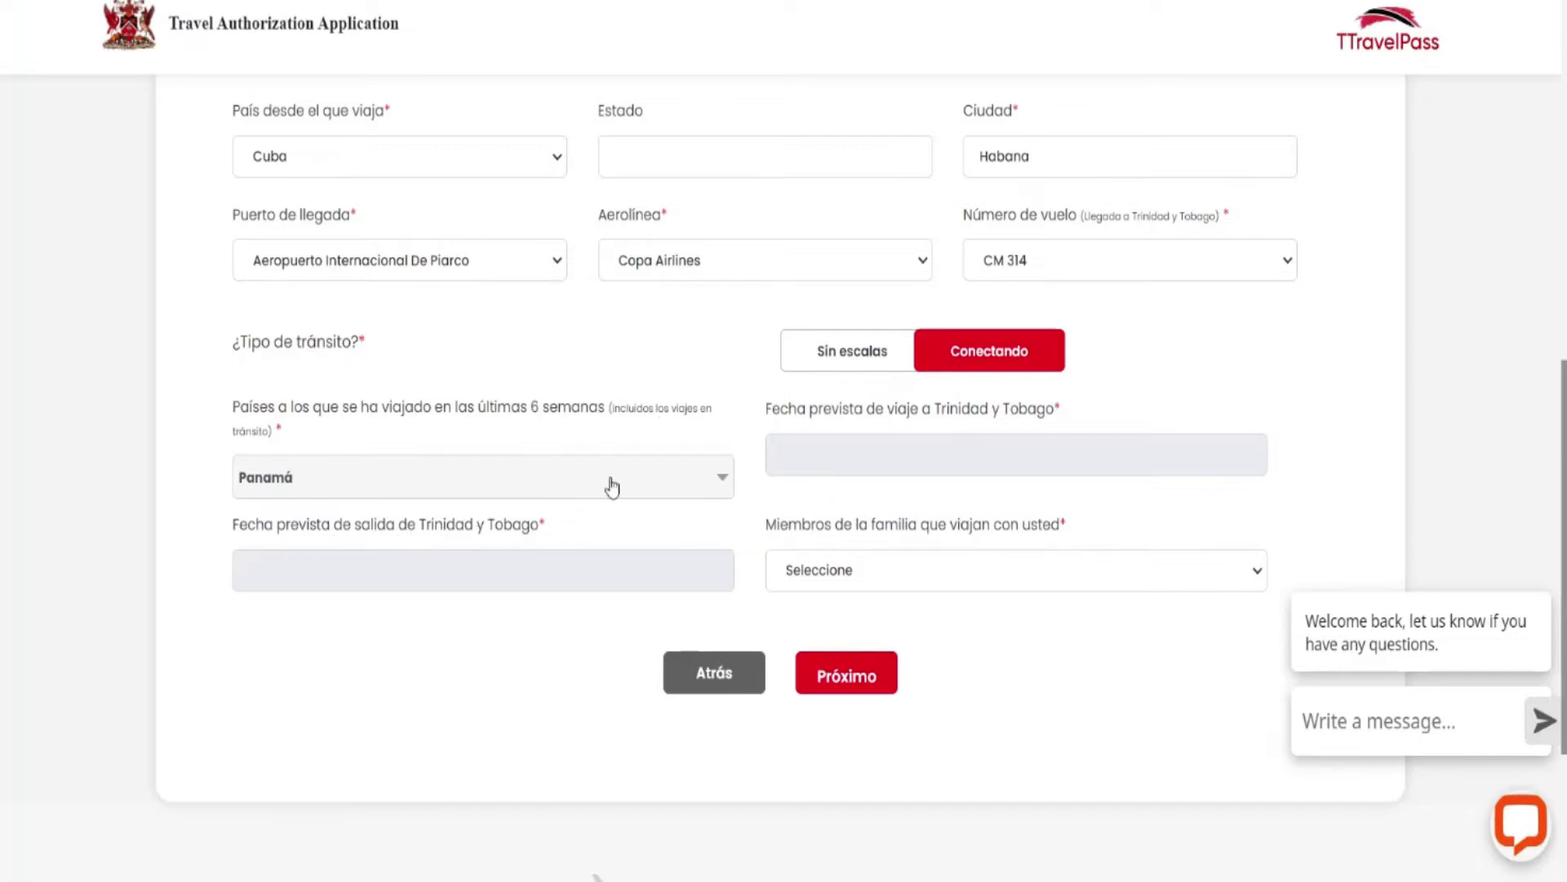
pyautogui.click(487, 575)
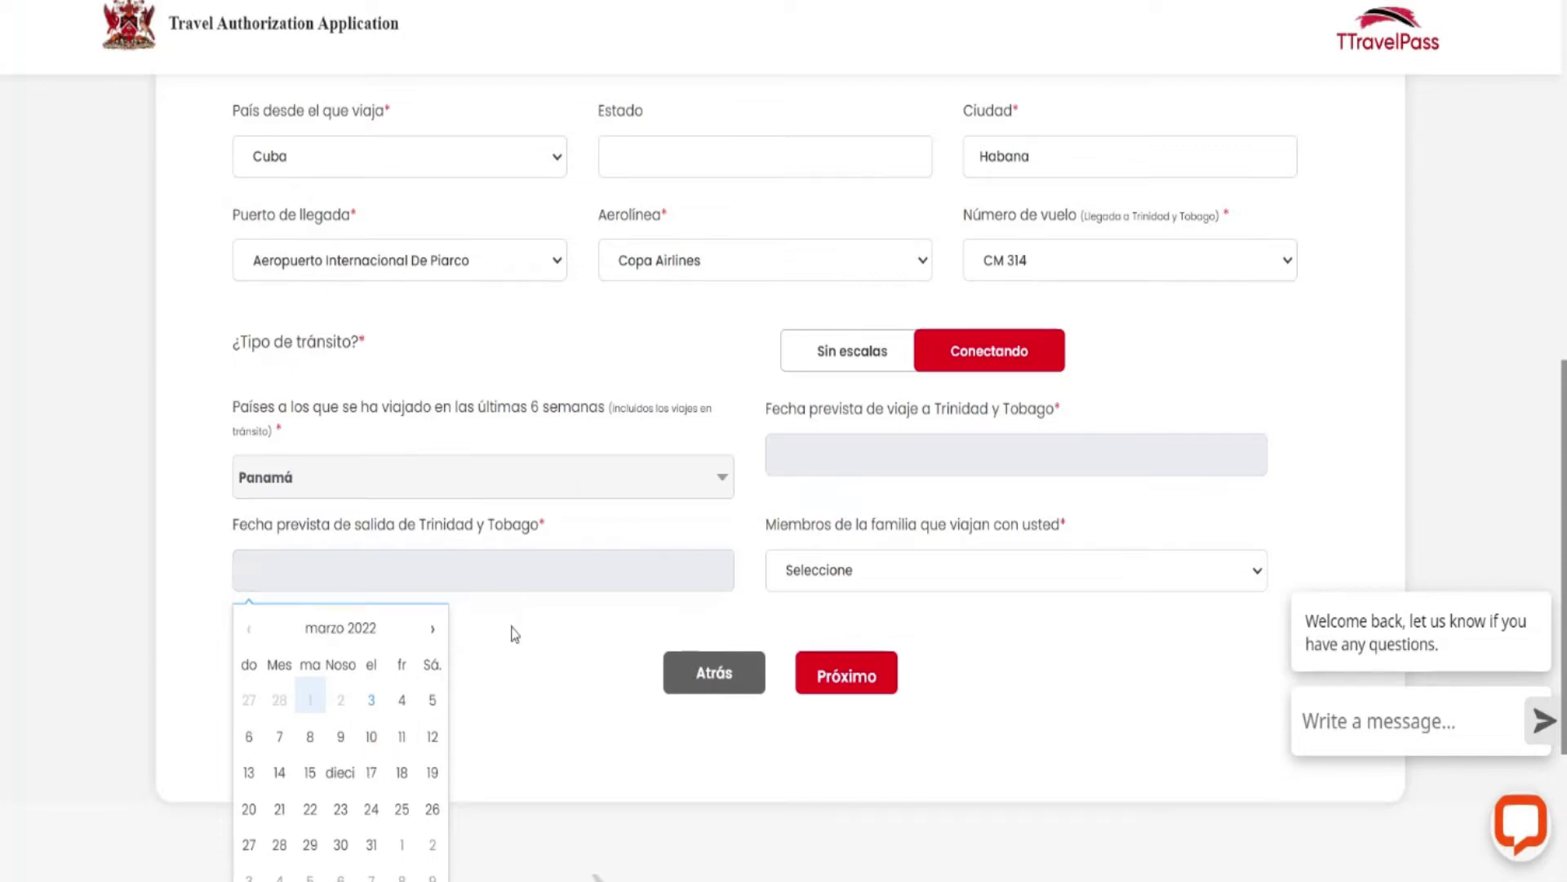
# Translate the page to English and pick 10 March 2022 as the departure date.
pyautogui.rightClick(703, 319)
pyautogui.click(754, 565)
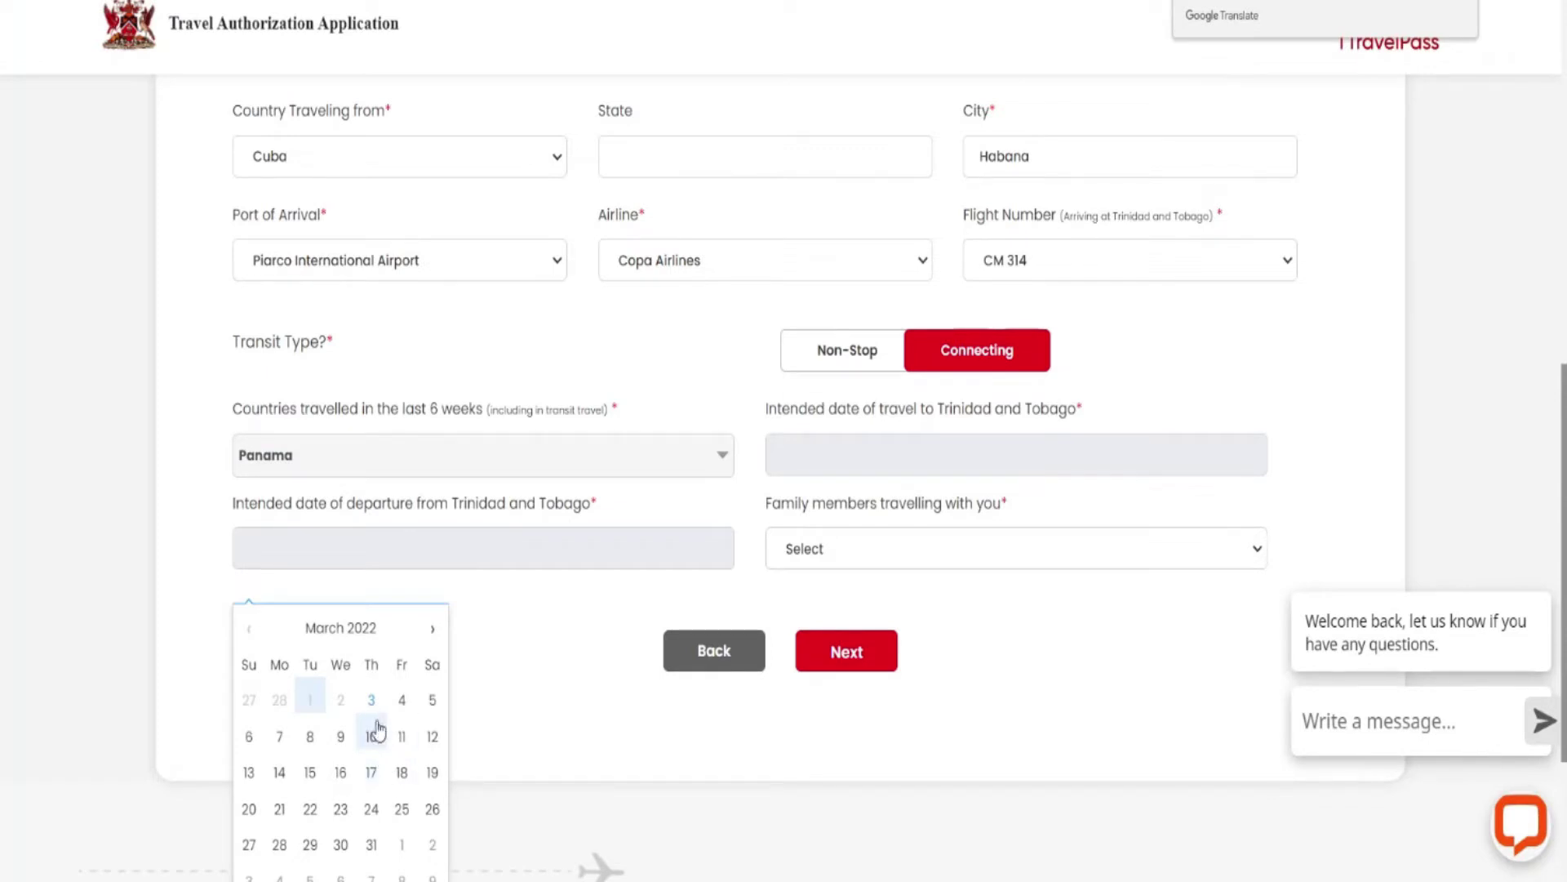
pyautogui.click(373, 737)
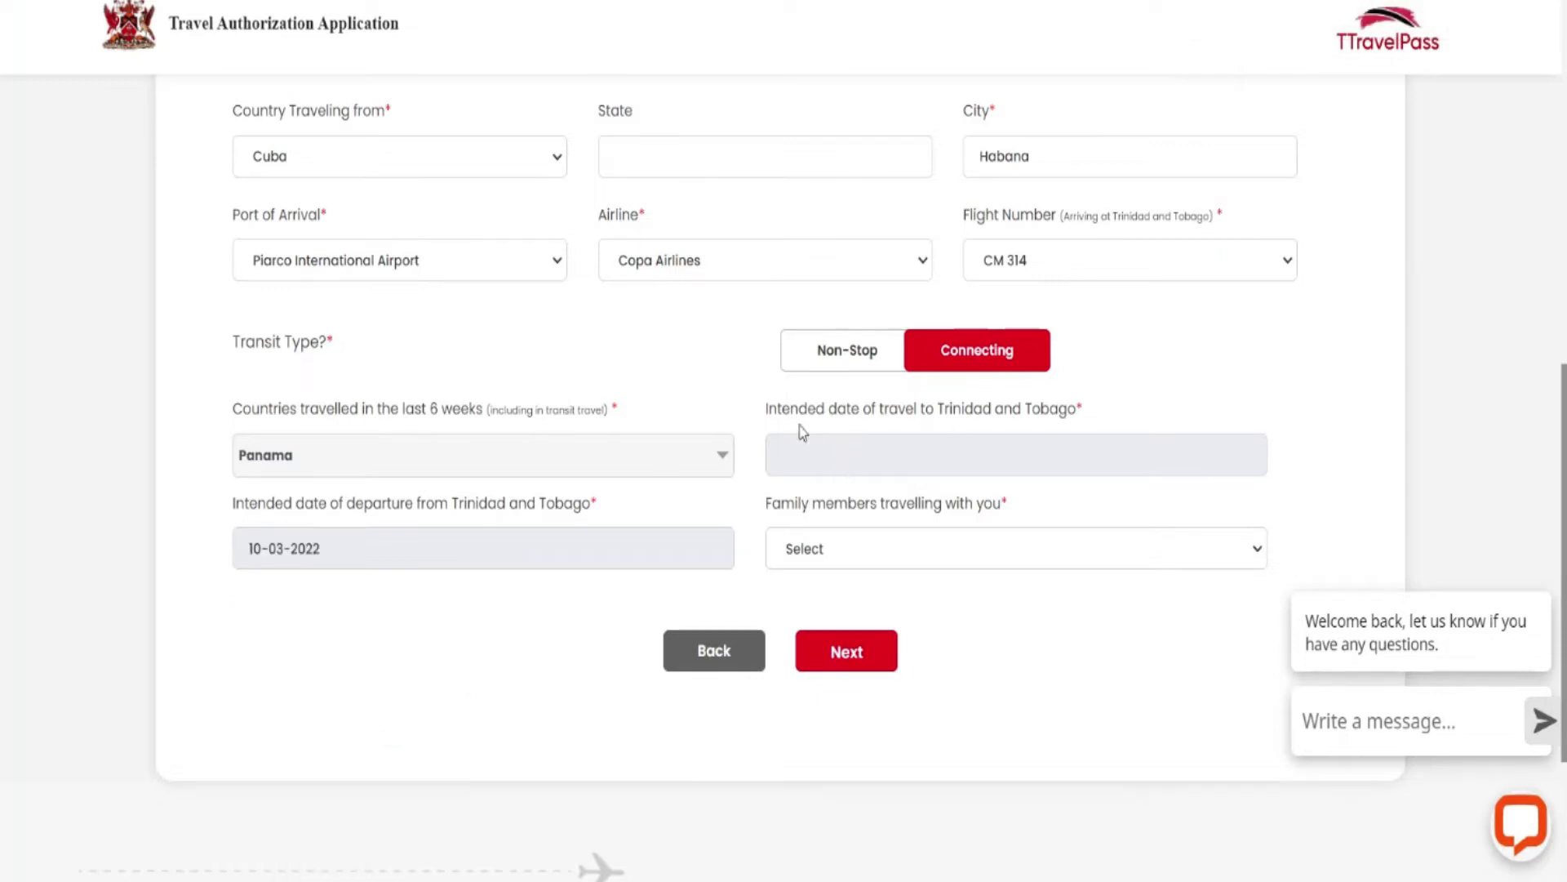
# Set the travel date to 03-03-2022 and re-pick 10-03-2022 as the departure date.
pyautogui.click(903, 447)
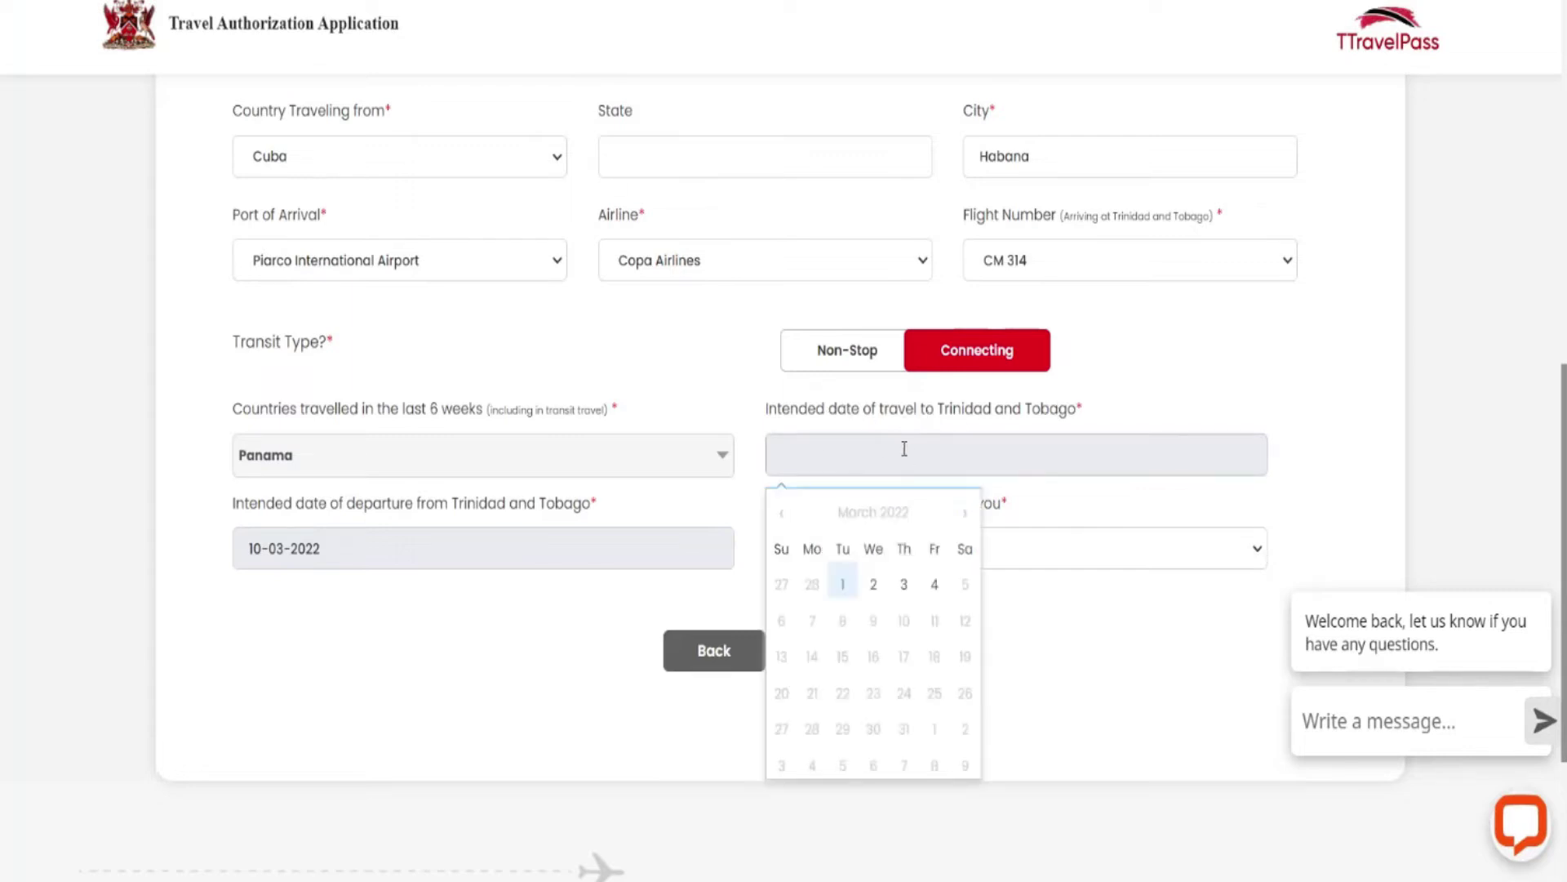
pyautogui.click(905, 586)
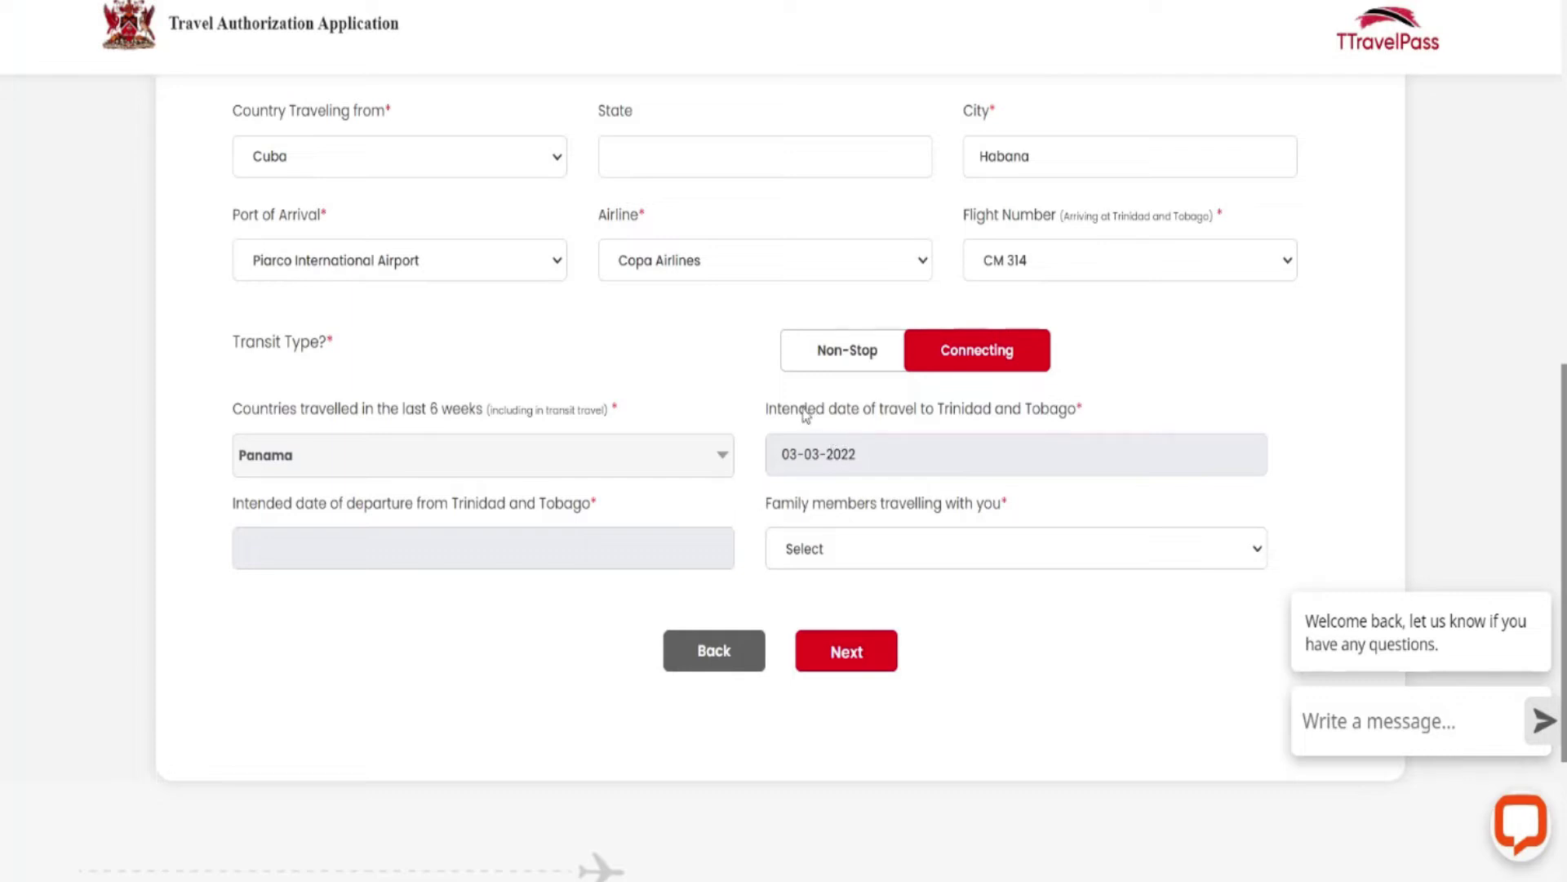
pyautogui.click(365, 537)
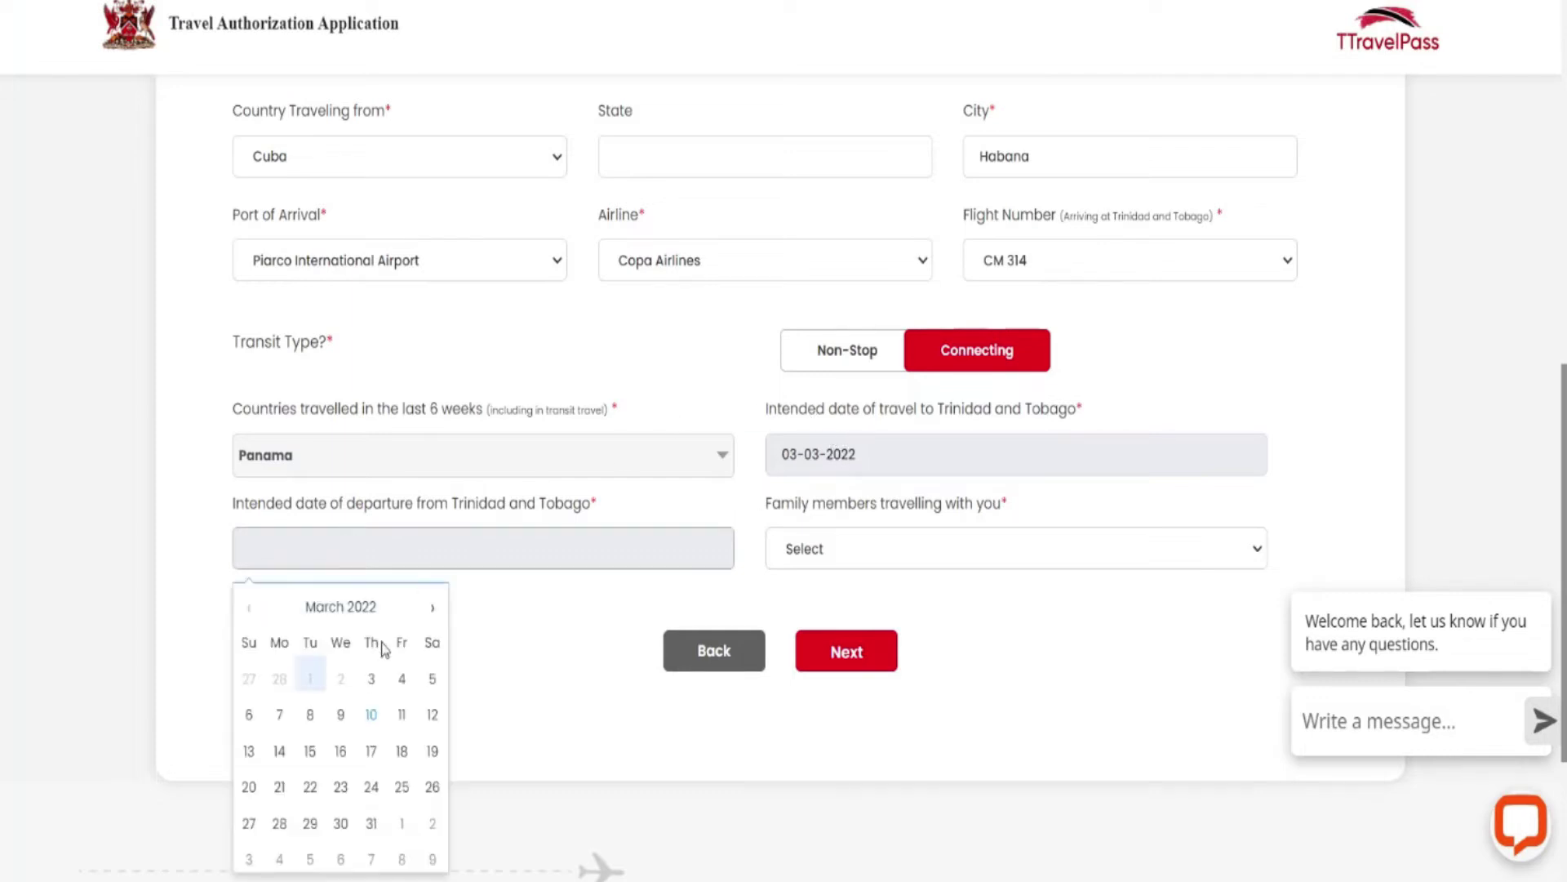
pyautogui.click(373, 715)
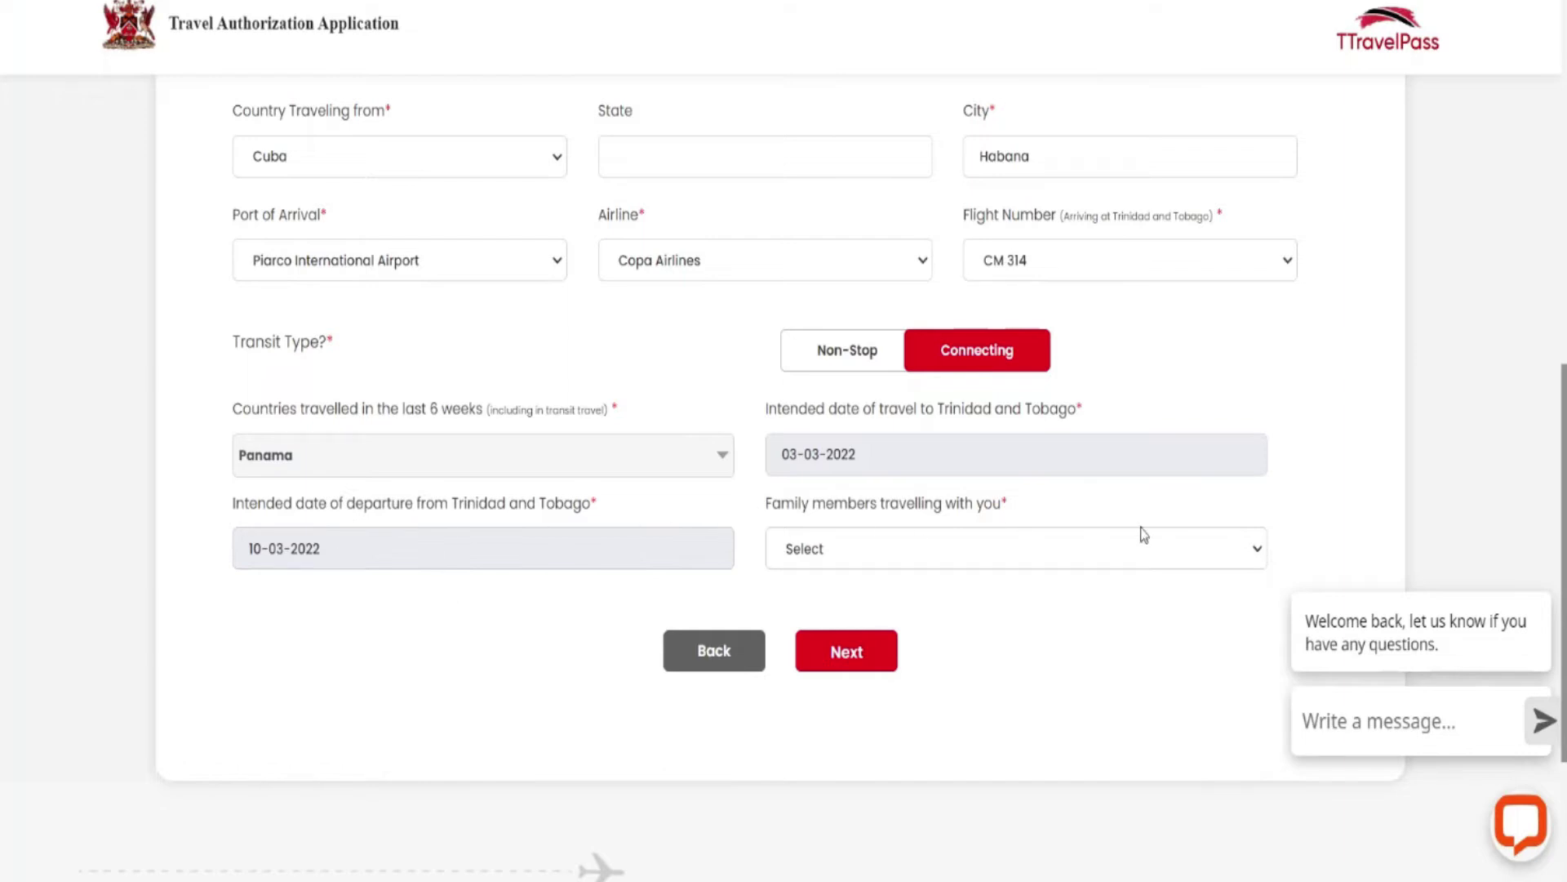
pyautogui.click(1262, 555)
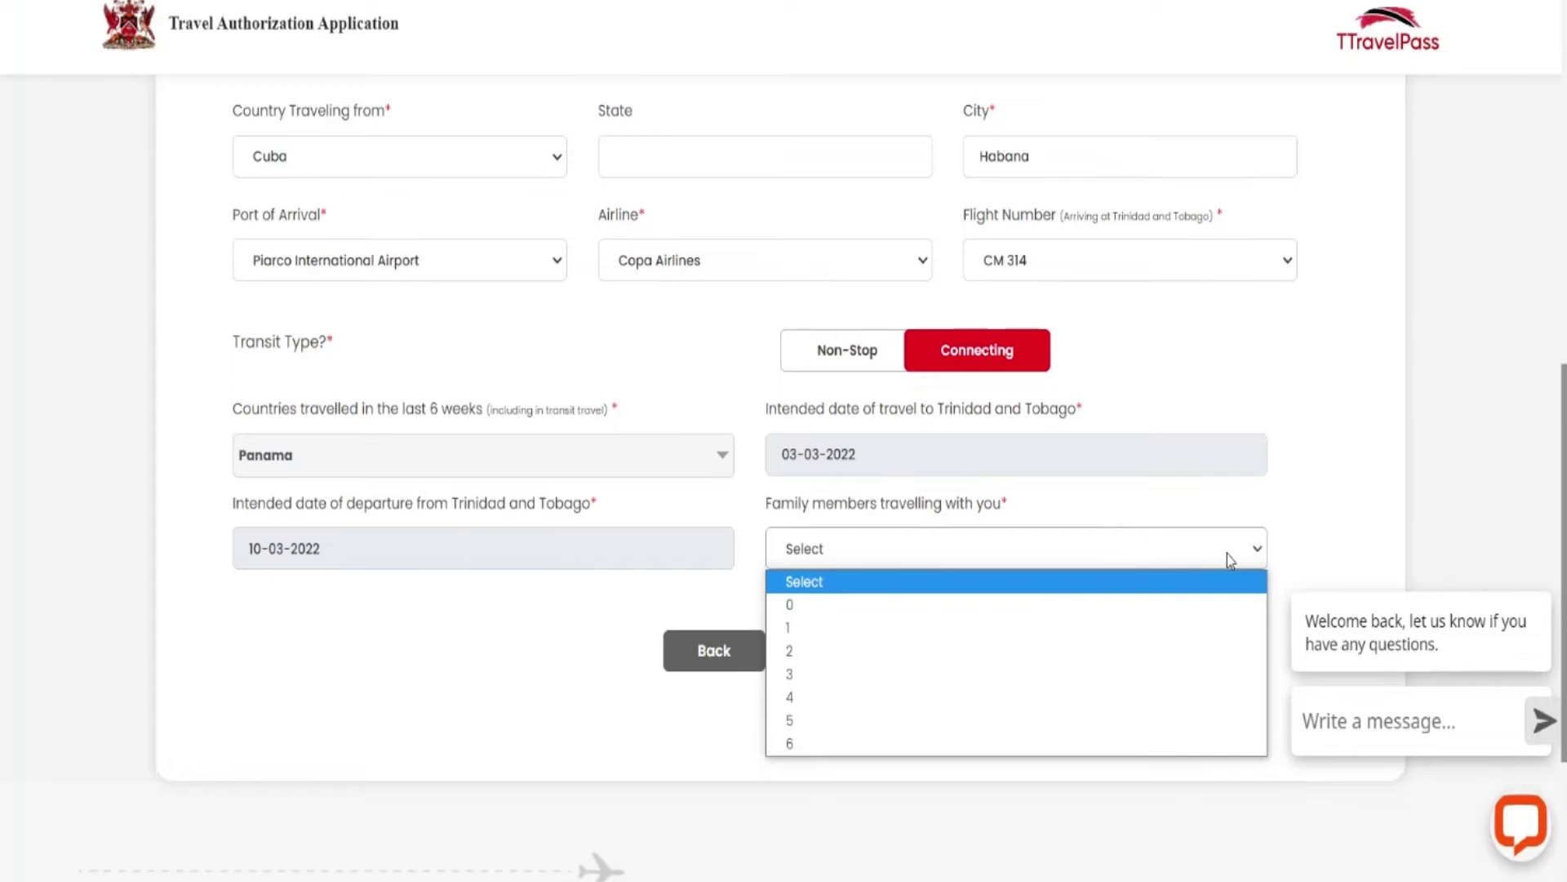
# Set family members travelling along to 0, then confirm the passport details to reach Health Details.
pyautogui.click(935, 657)
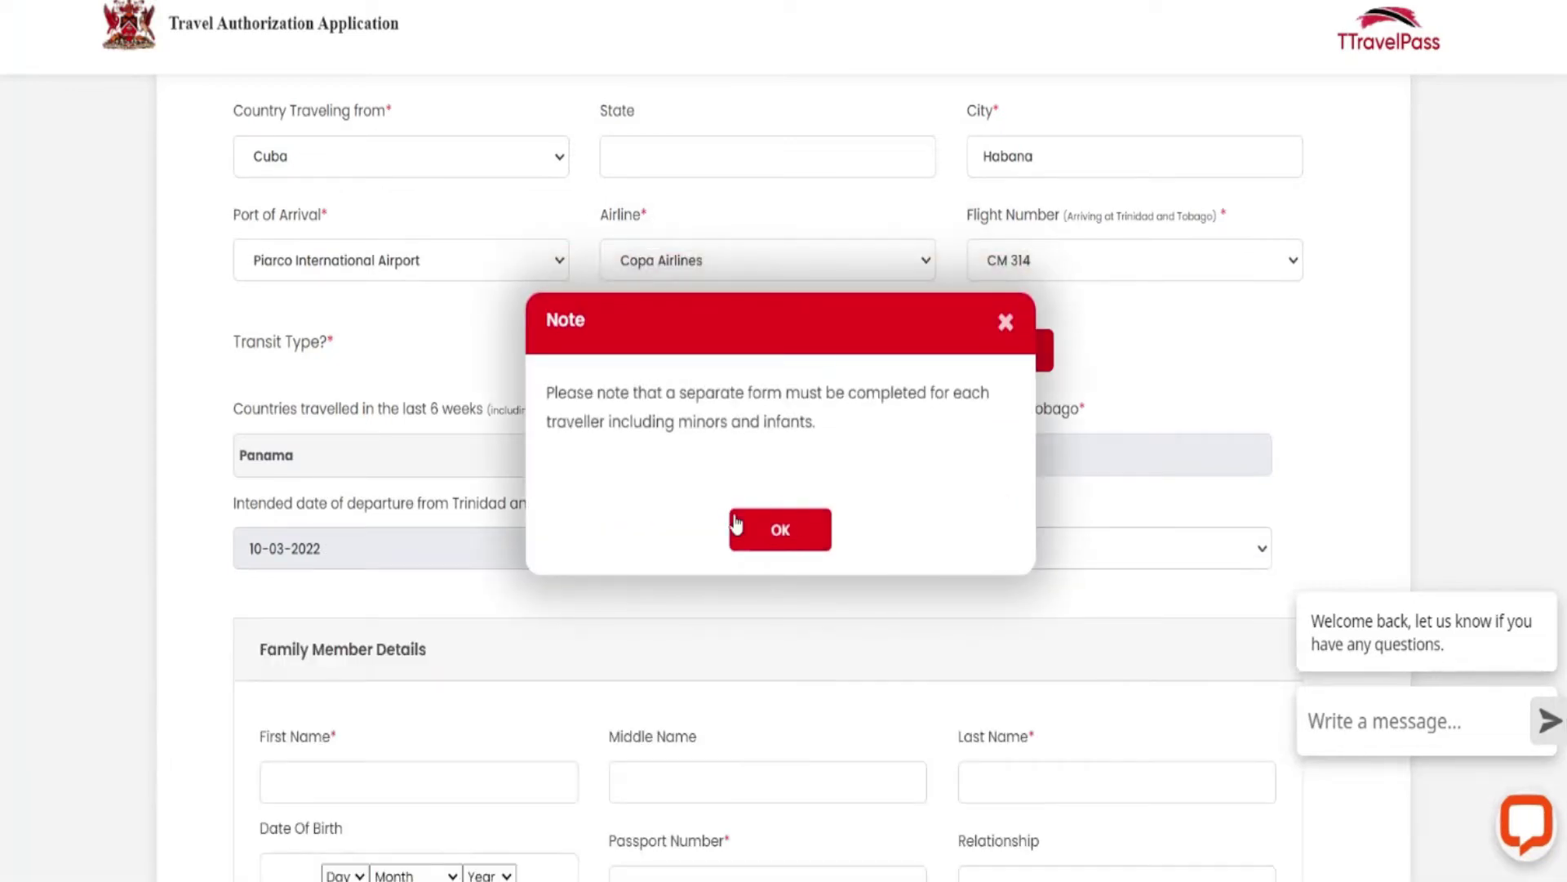
pyautogui.click(767, 529)
pyautogui.scroll(-5, 1061, 435)
pyautogui.scroll(1, 988, 526)
pyautogui.scroll(3, 1006, 522)
pyautogui.click(1261, 455)
pyautogui.click(862, 511)
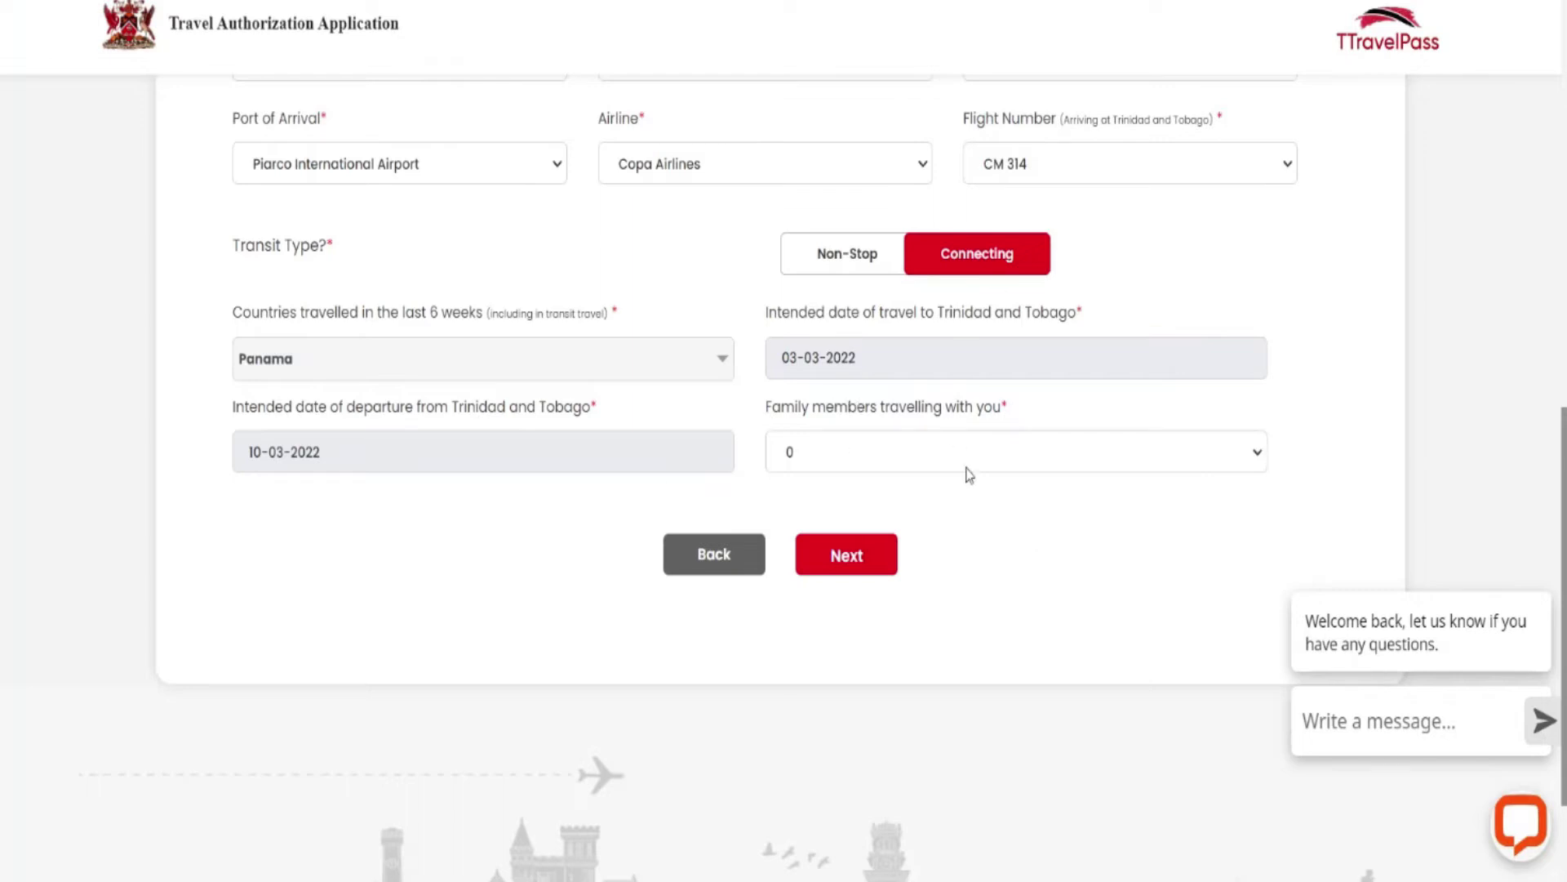
pyautogui.click(853, 563)
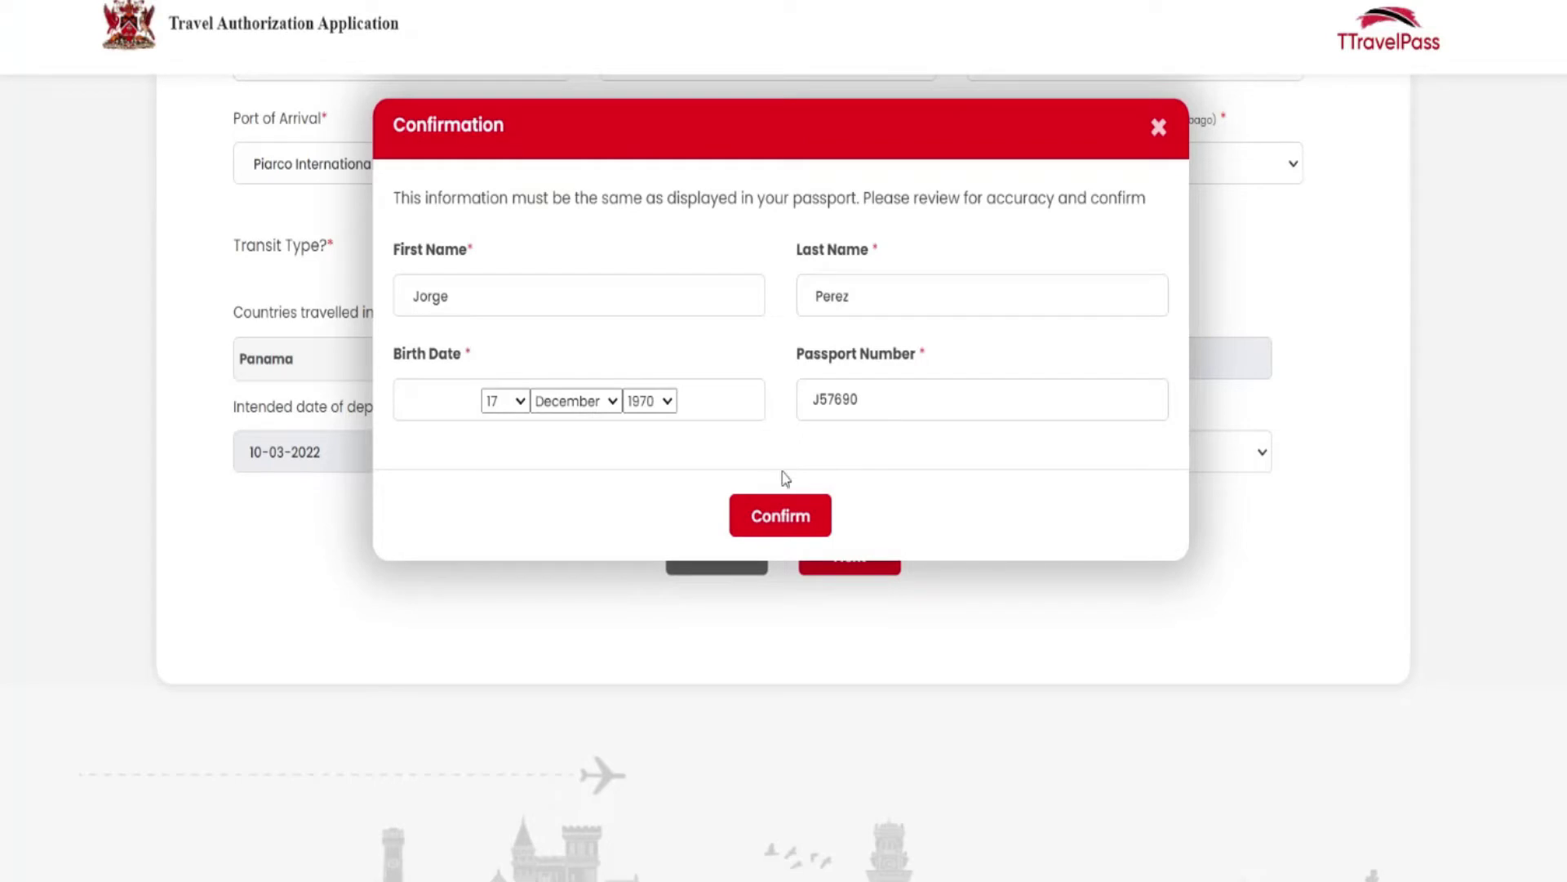
pyautogui.click(781, 516)
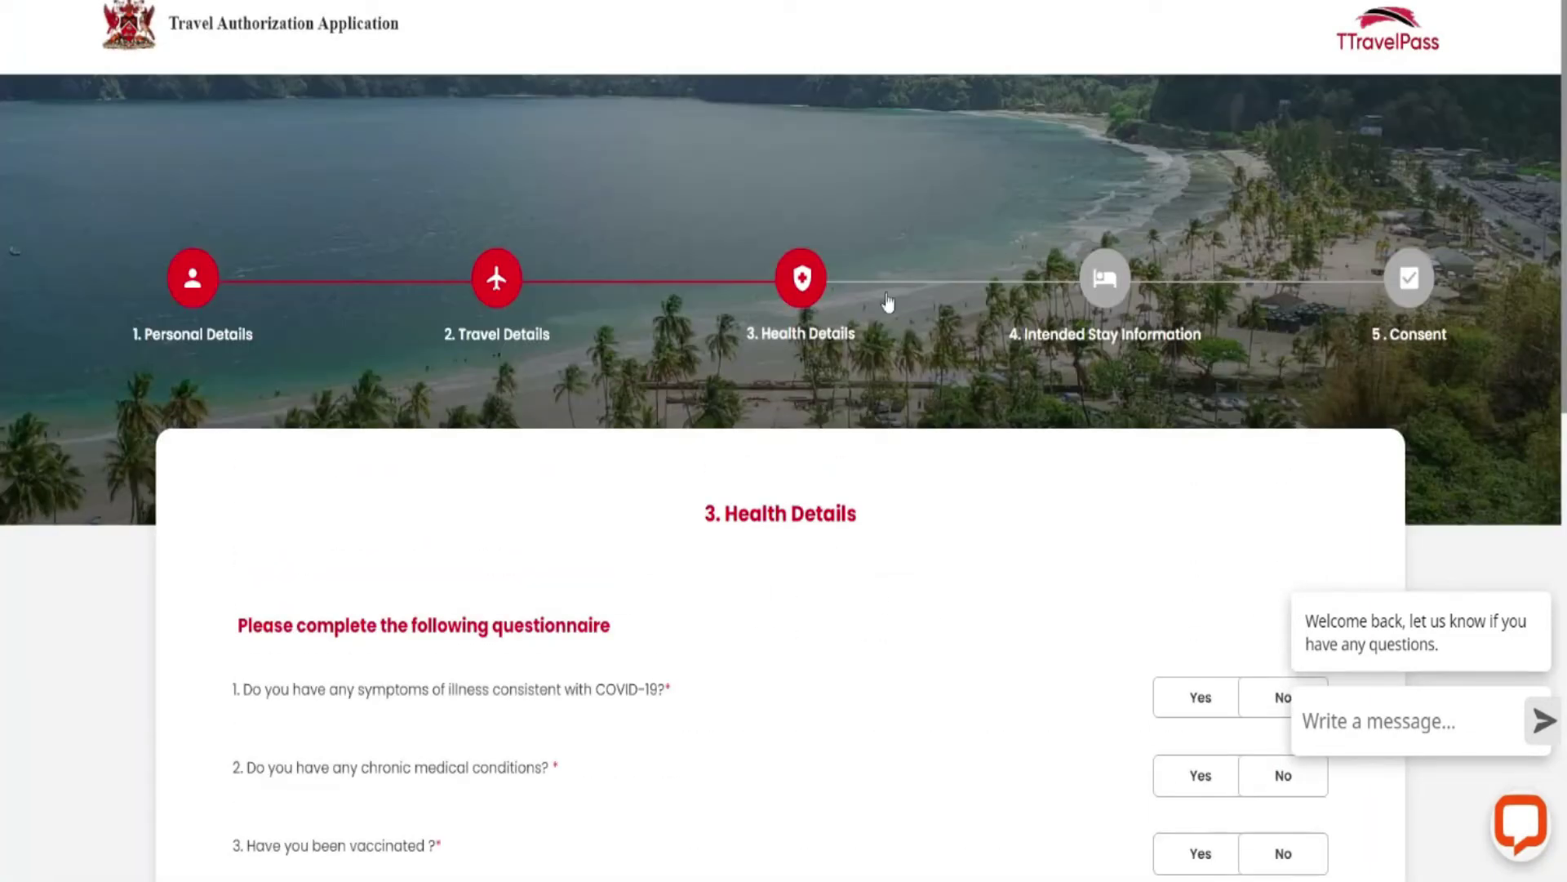
# Translate the health questionnaire page into Spanish.
pyautogui.scroll(-1, 888, 302)
pyautogui.rightClick(965, 440)
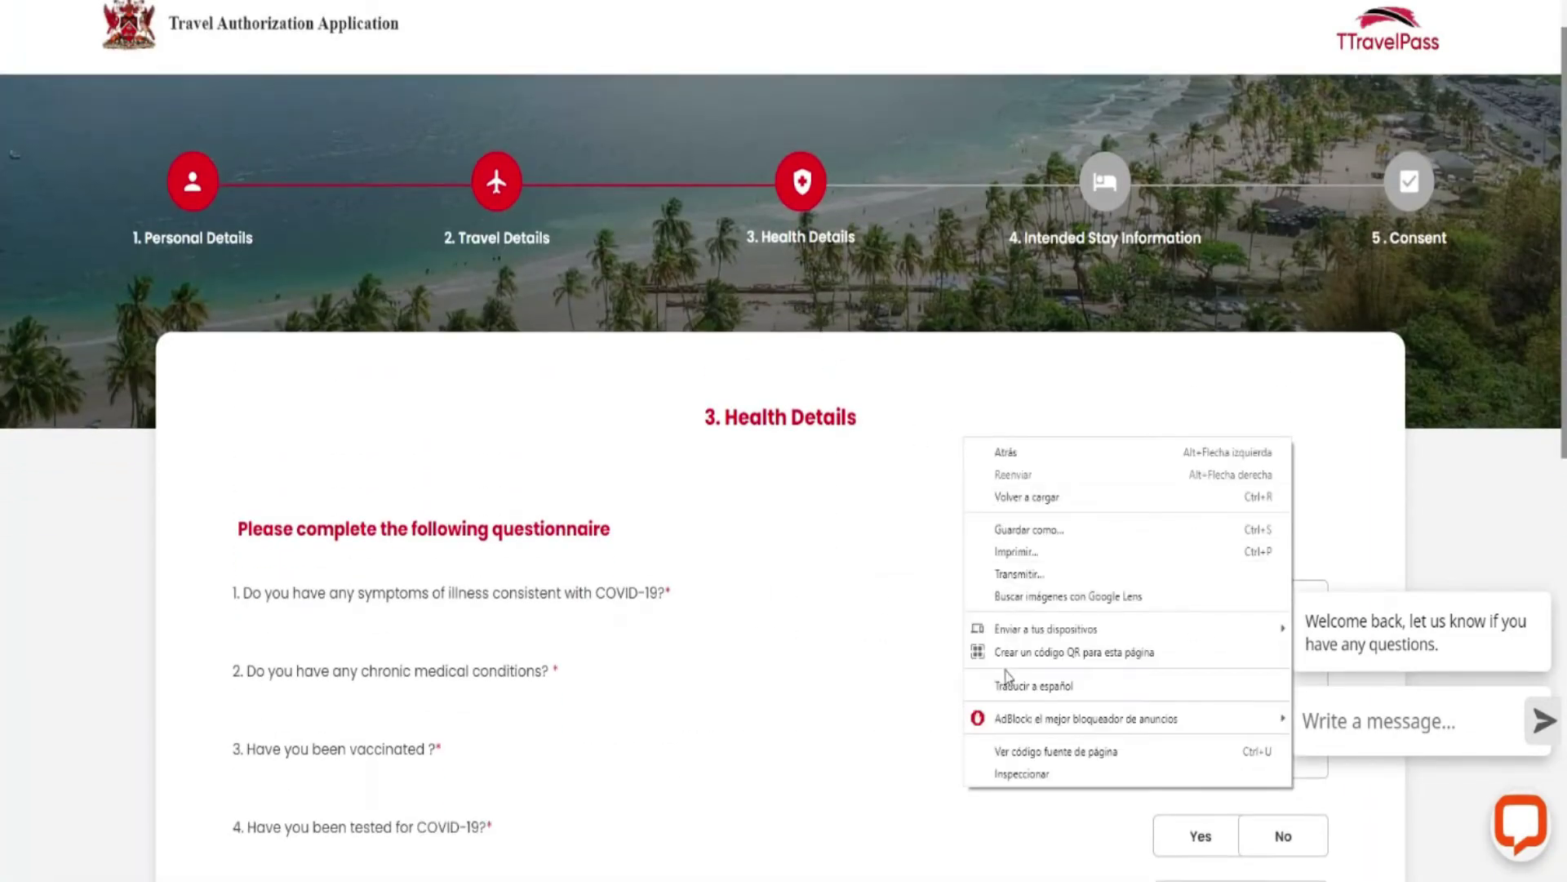
pyautogui.click(1007, 684)
pyautogui.scroll(-3, 938, 410)
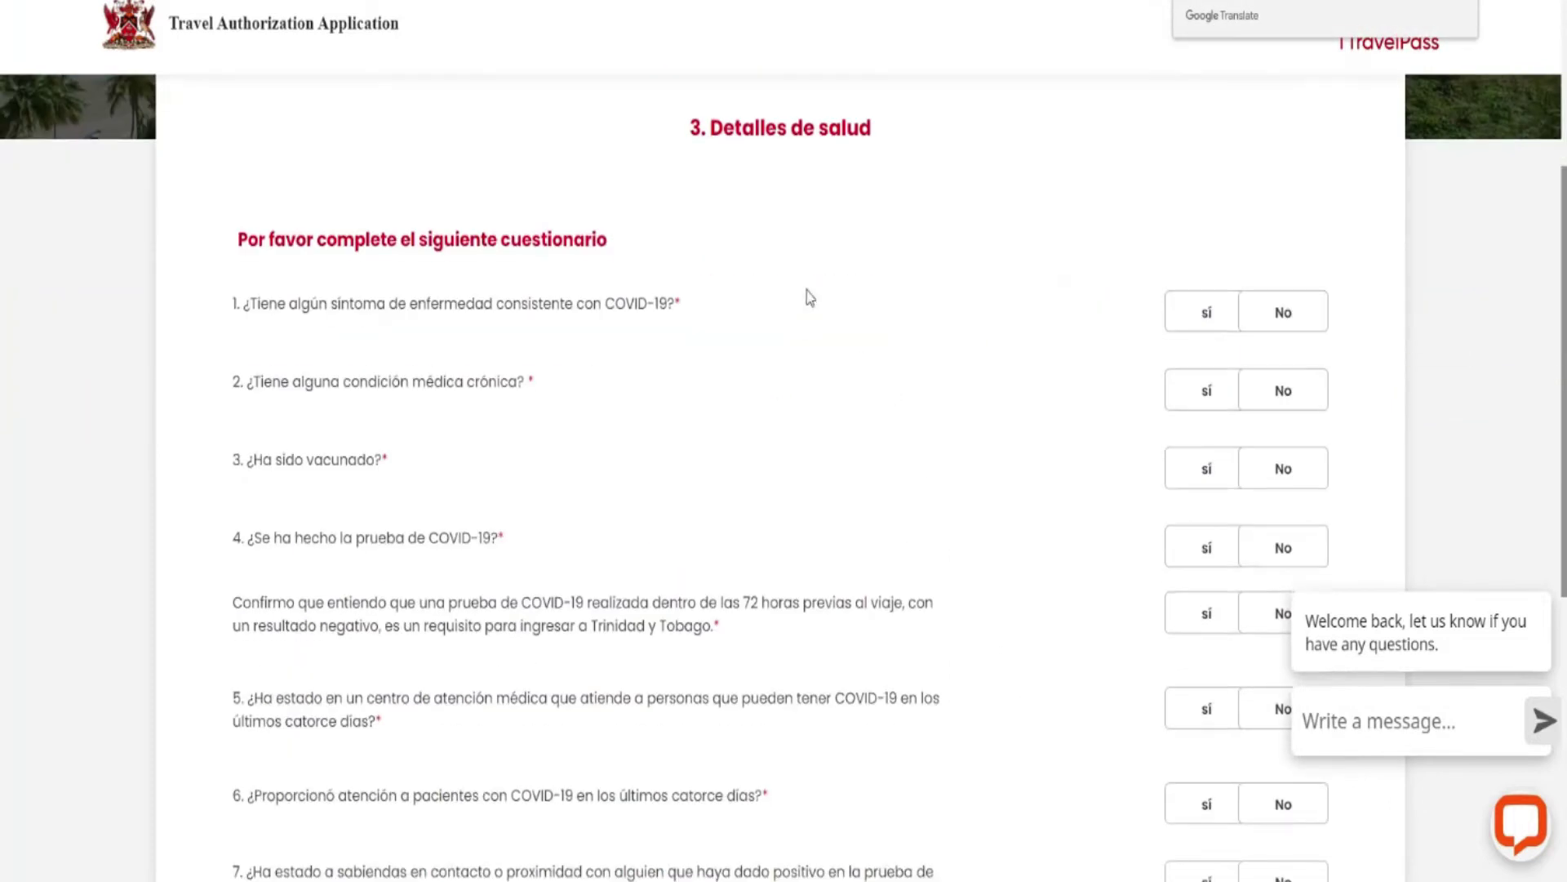
pyautogui.scroll(-2, 468, 262)
pyautogui.scroll(2, 698, 211)
# Answer No to COVID-19 symptoms and chronic conditions, and Sí to being vaccinated.
pyautogui.click(1284, 311)
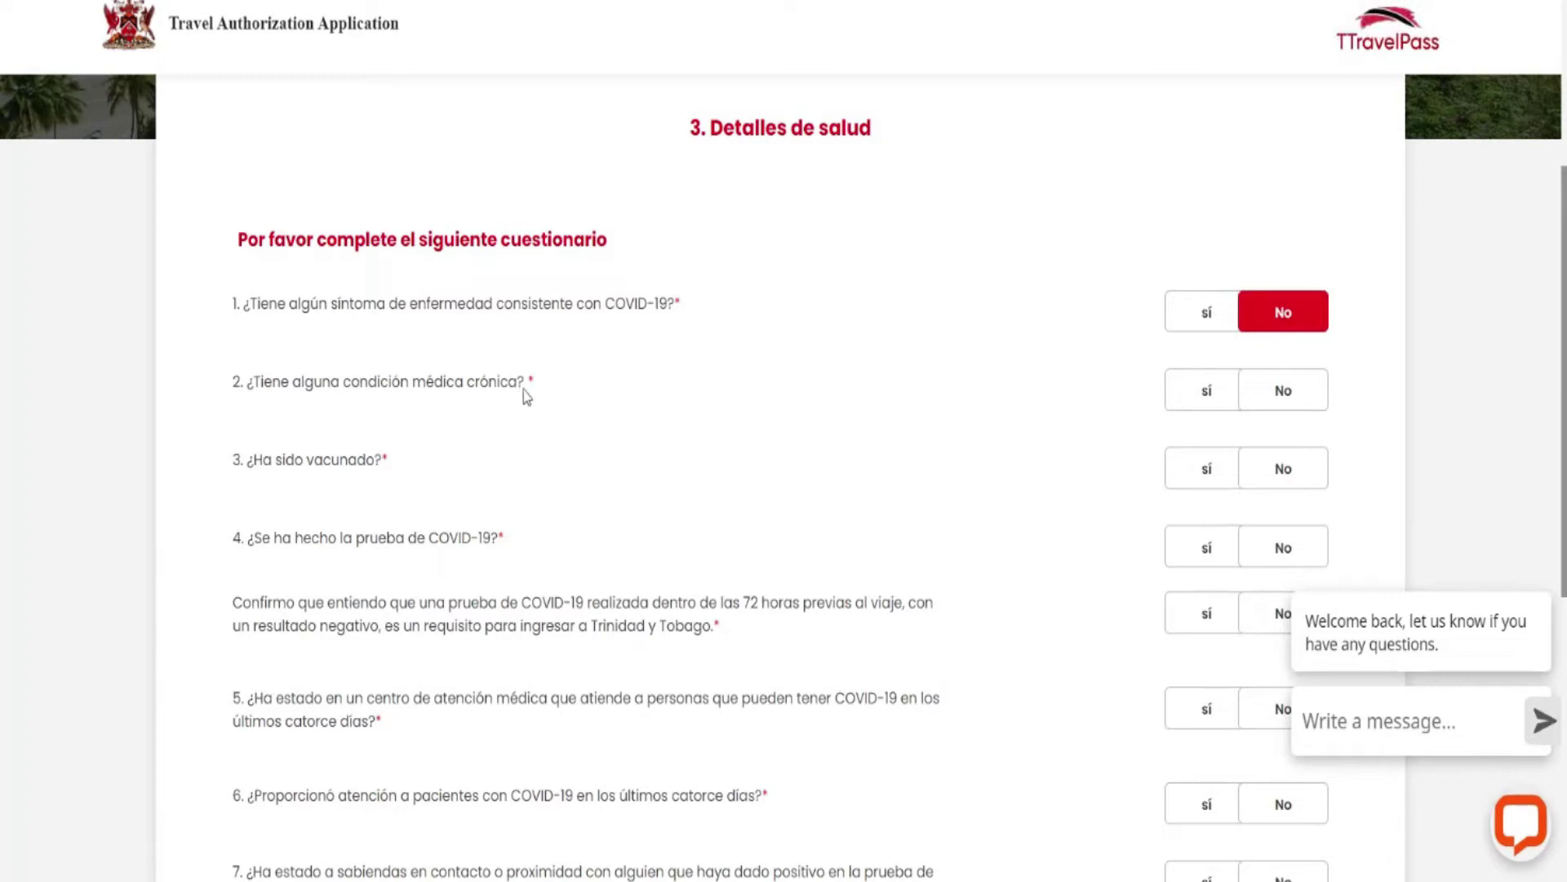
pyautogui.click(1300, 394)
pyautogui.scroll(-1, 841, 339)
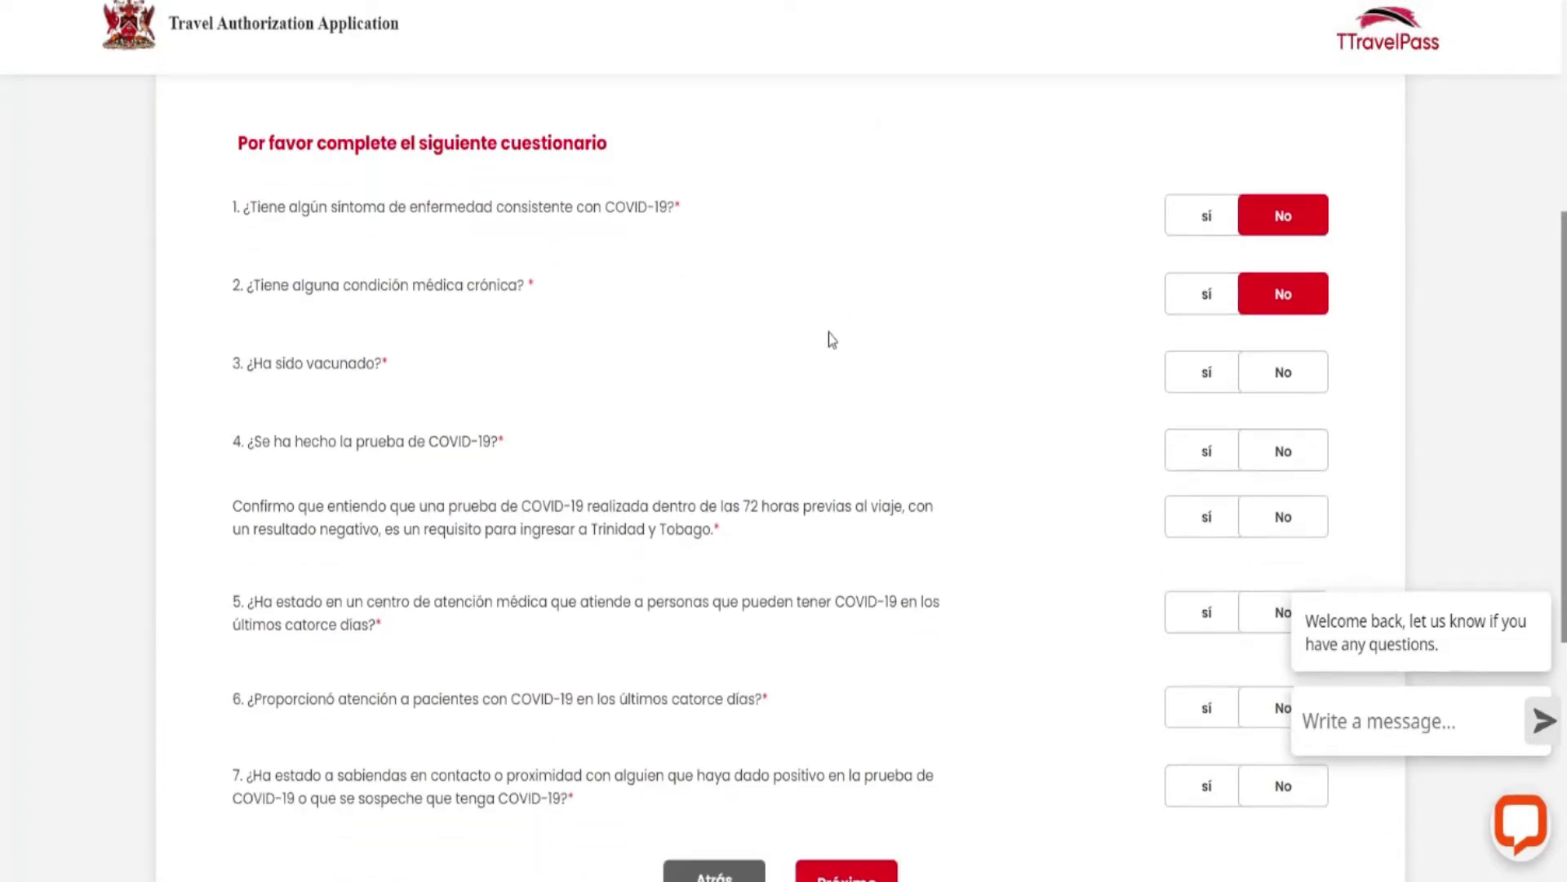
pyautogui.click(1202, 377)
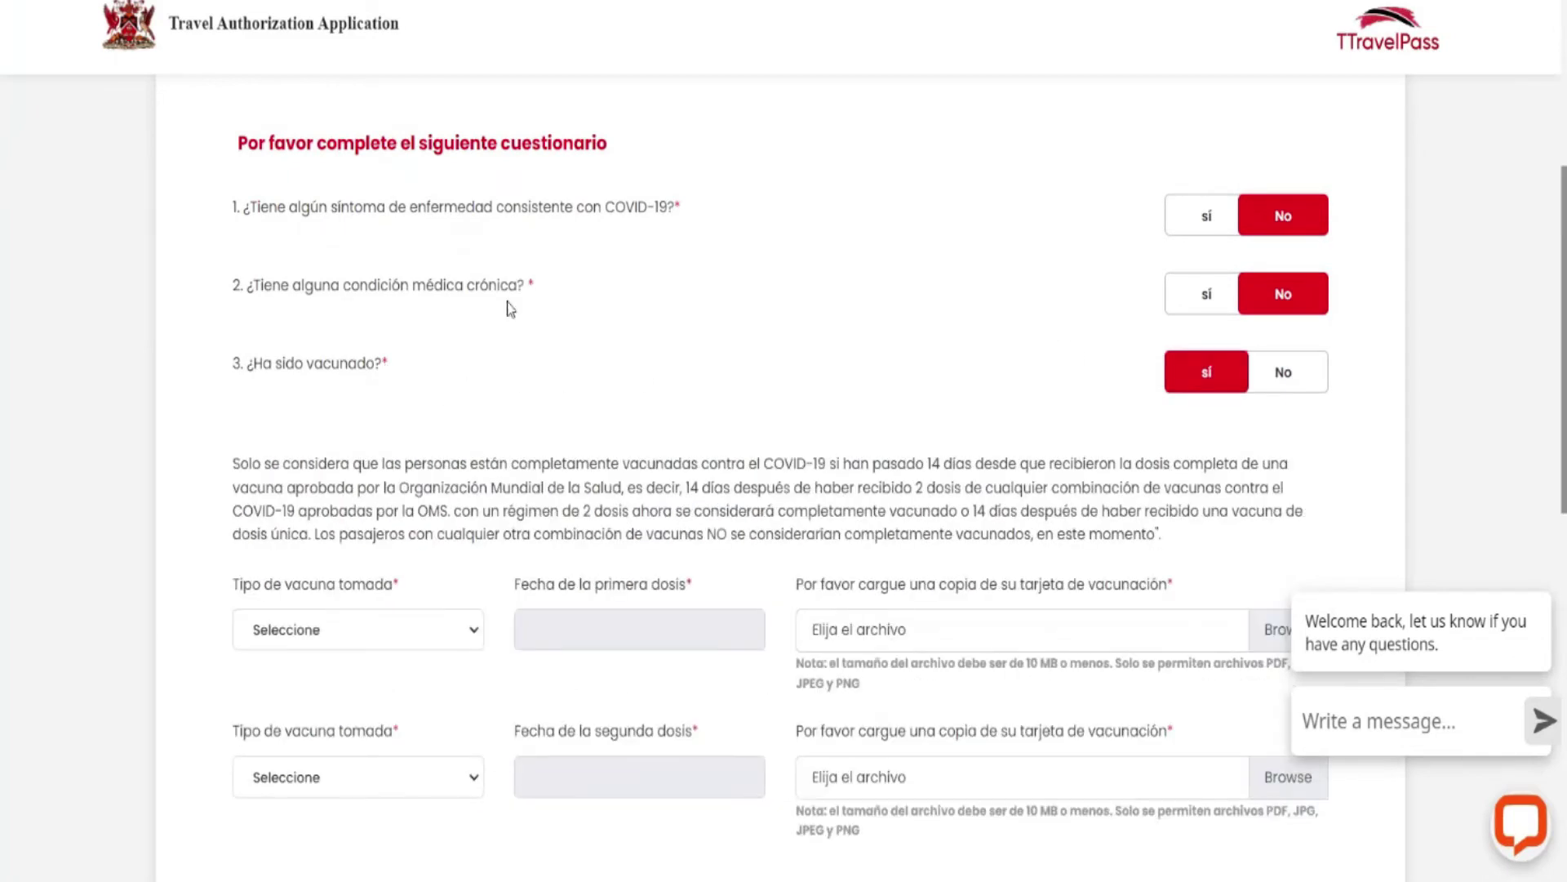
pyautogui.scroll(-2, 750, 256)
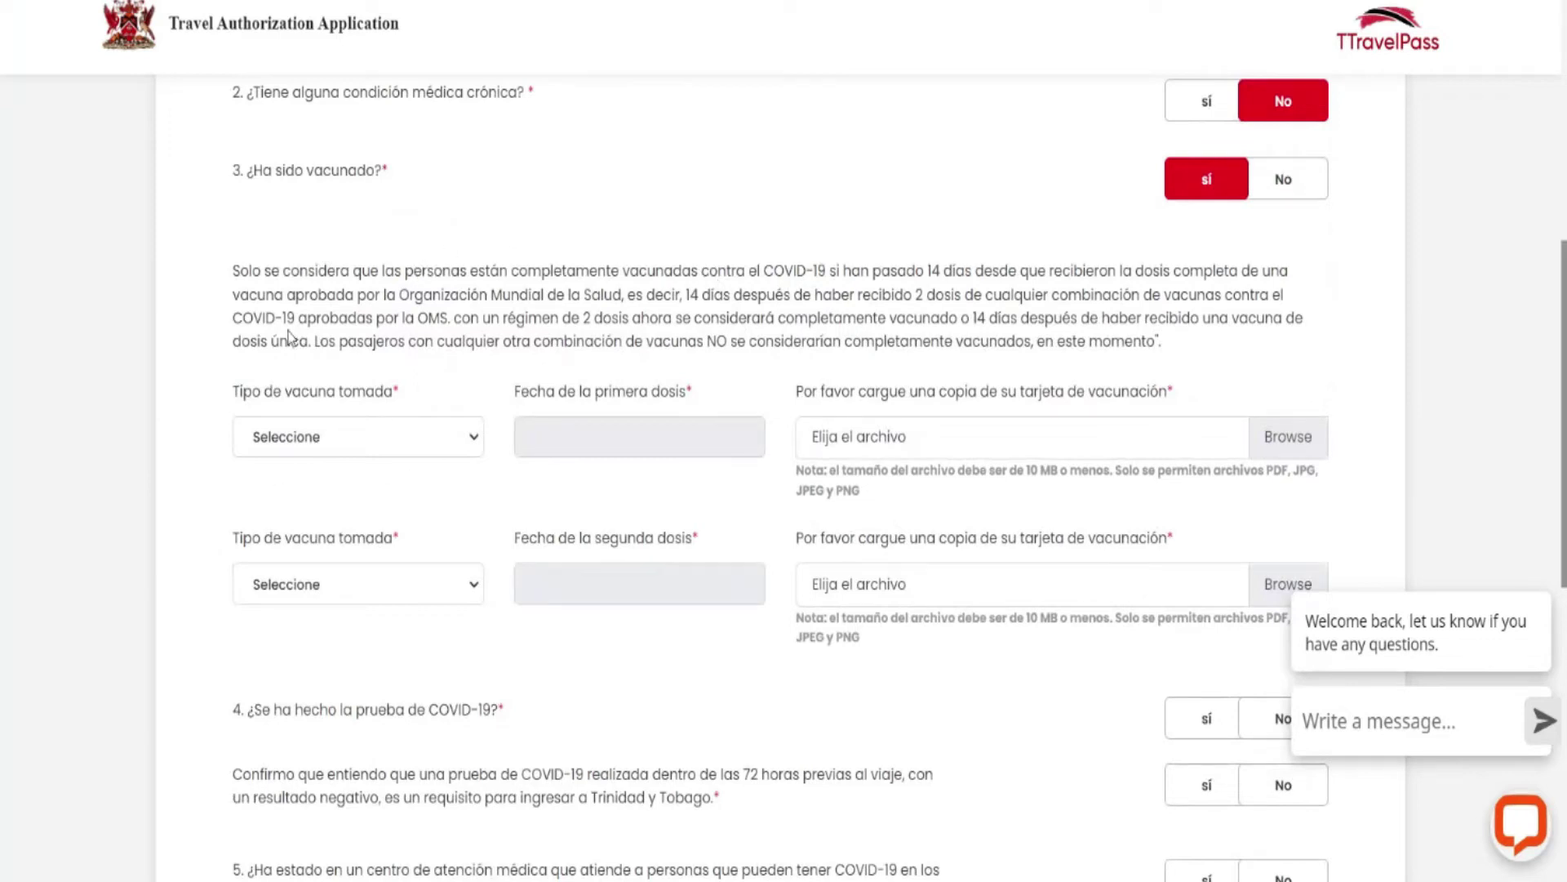
pyautogui.scroll(-1, 562, 260)
pyautogui.scroll(1, 551, 261)
# Choose Sinopharm BIBP as the vaccine type for the first and second doses.
pyautogui.click(476, 441)
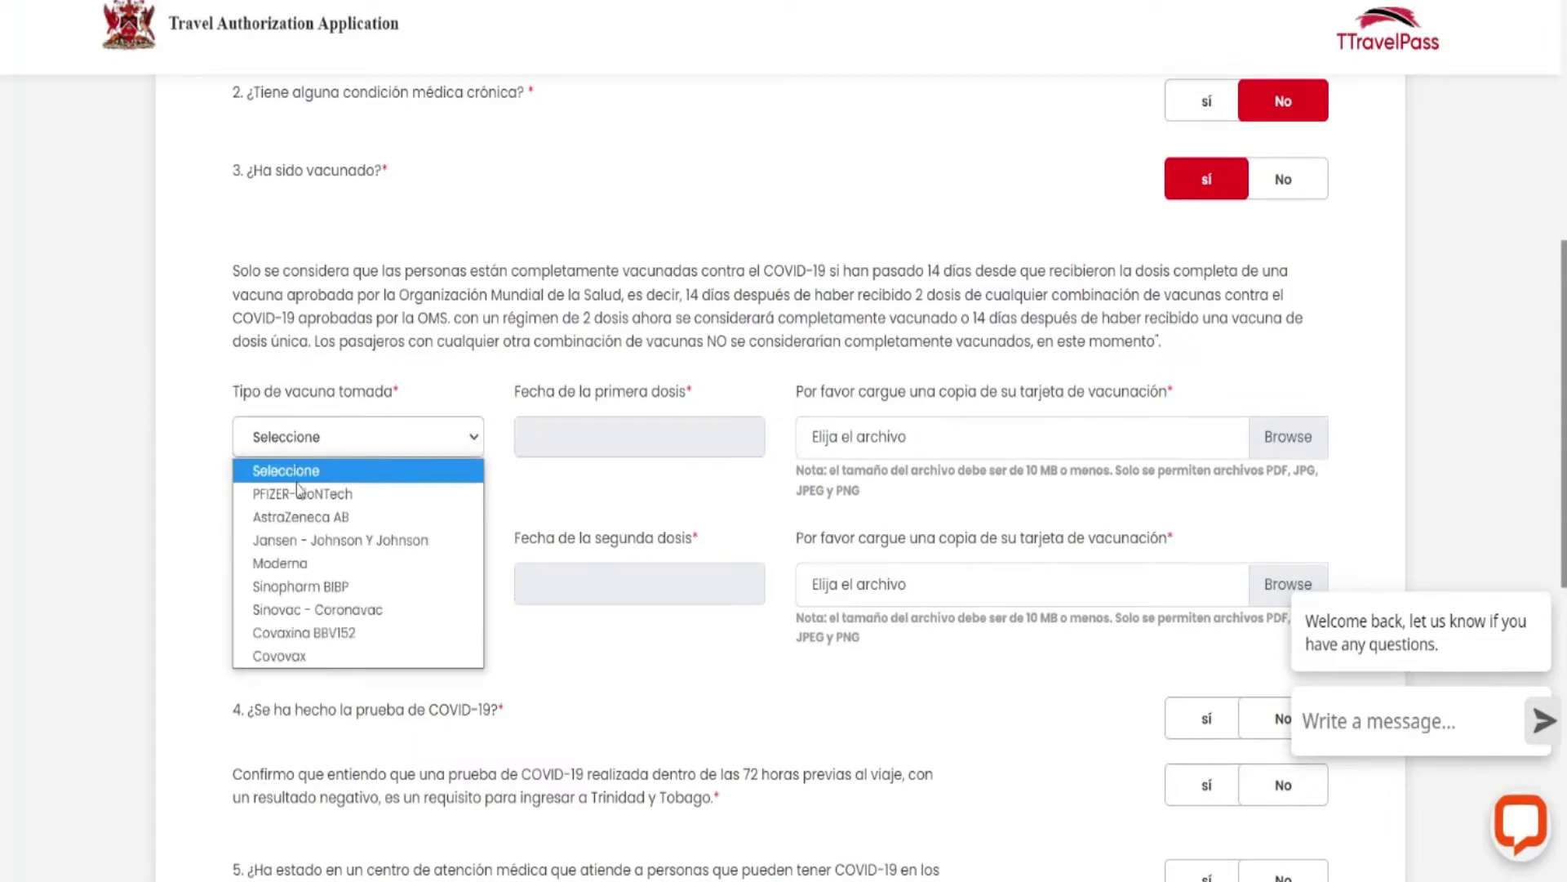
pyautogui.click(320, 589)
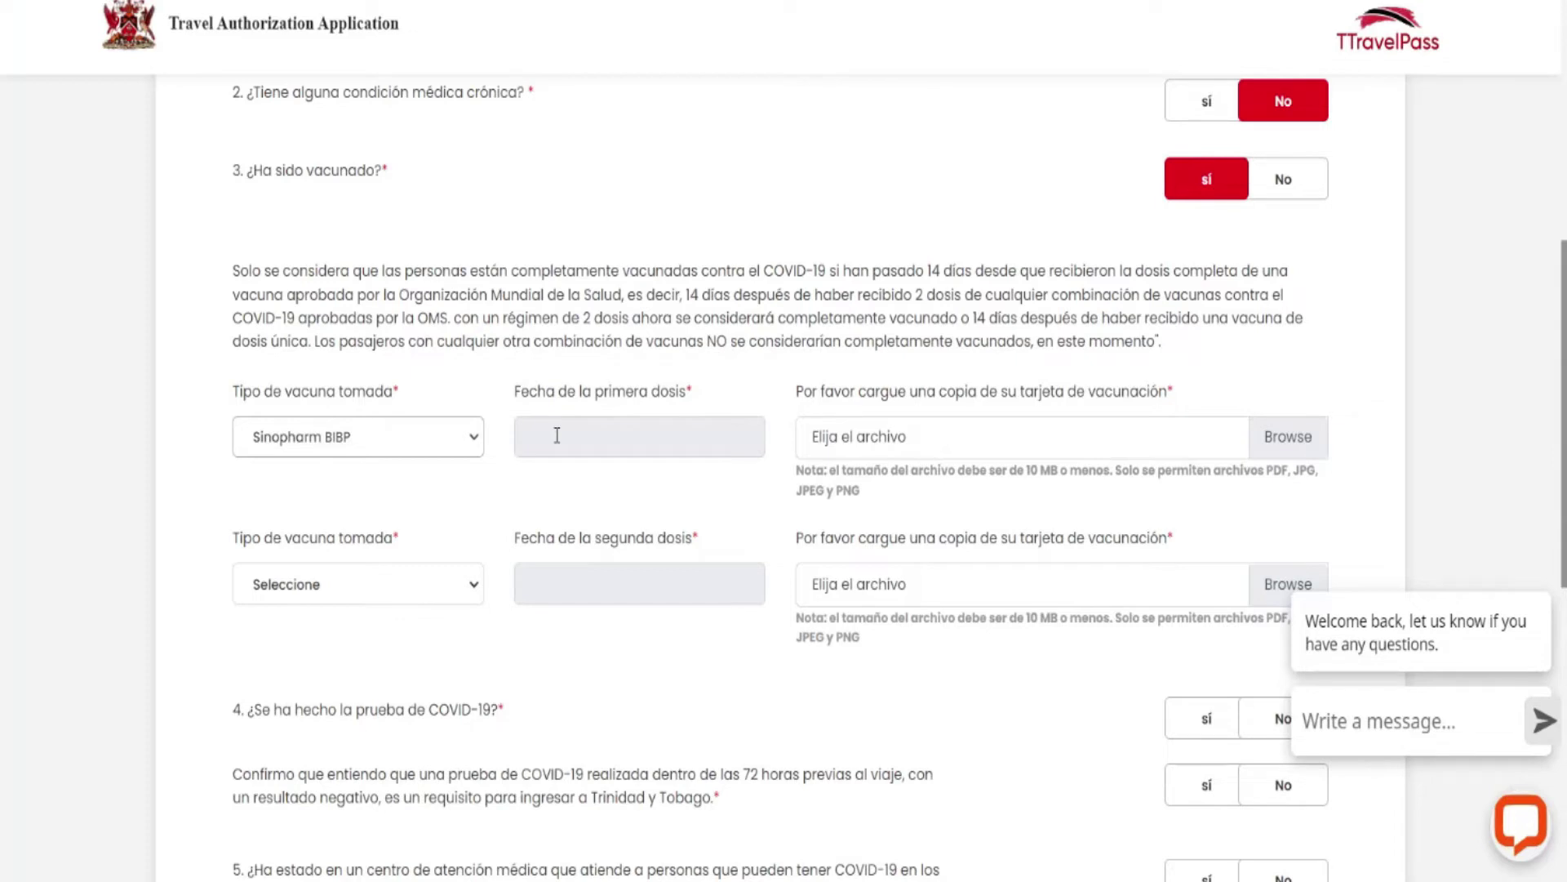
pyautogui.click(475, 589)
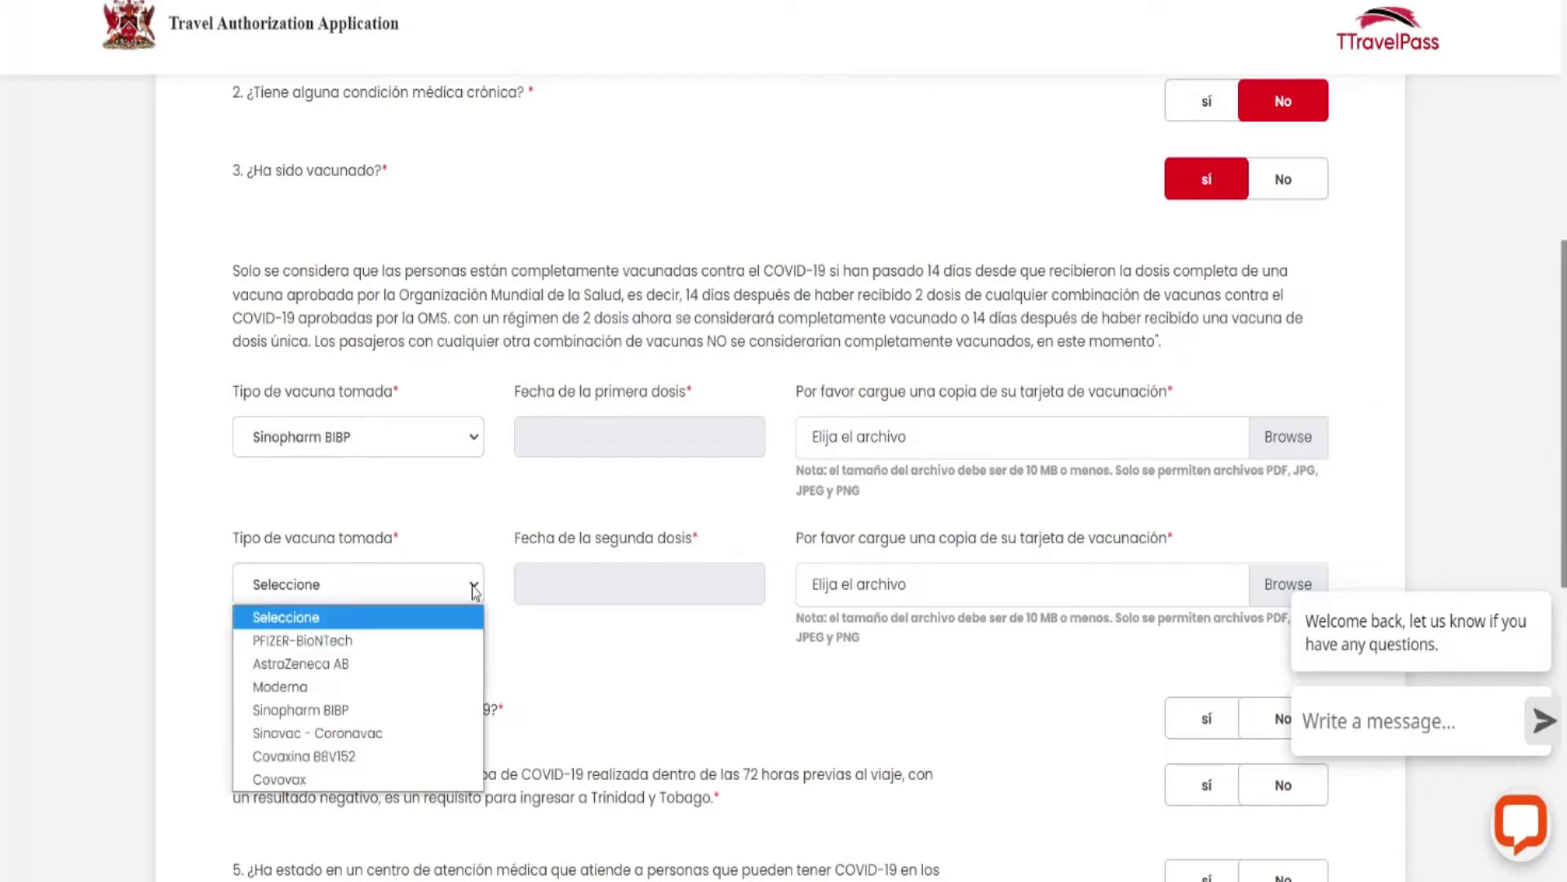
pyautogui.click(338, 710)
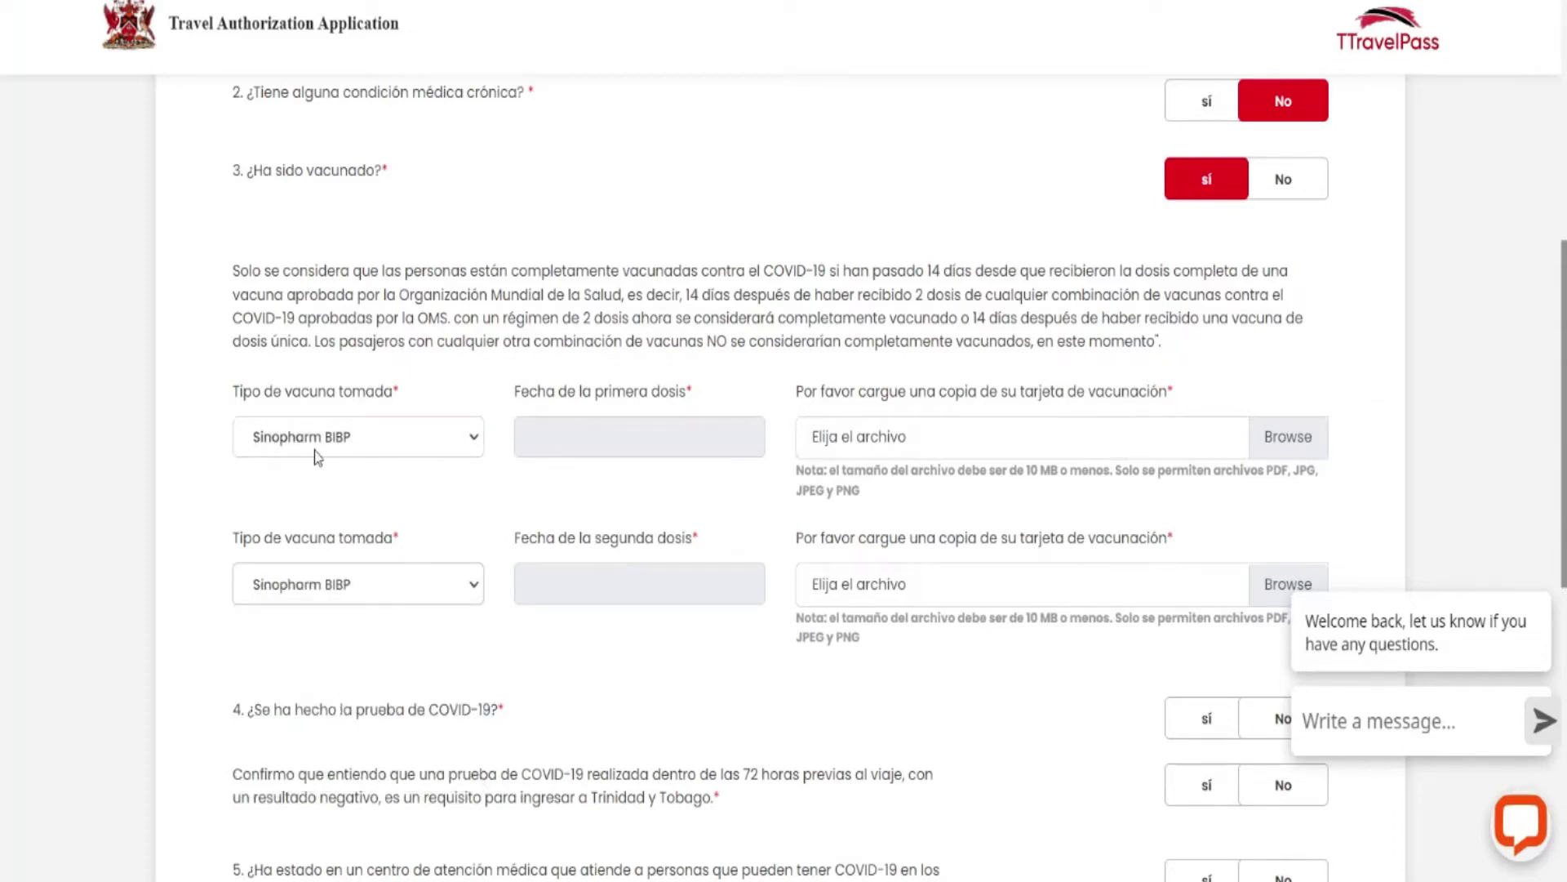
# Switch the form back to English and open the first-dose date calendar at April 2021.
pyautogui.rightClick(673, 214)
pyautogui.click(738, 455)
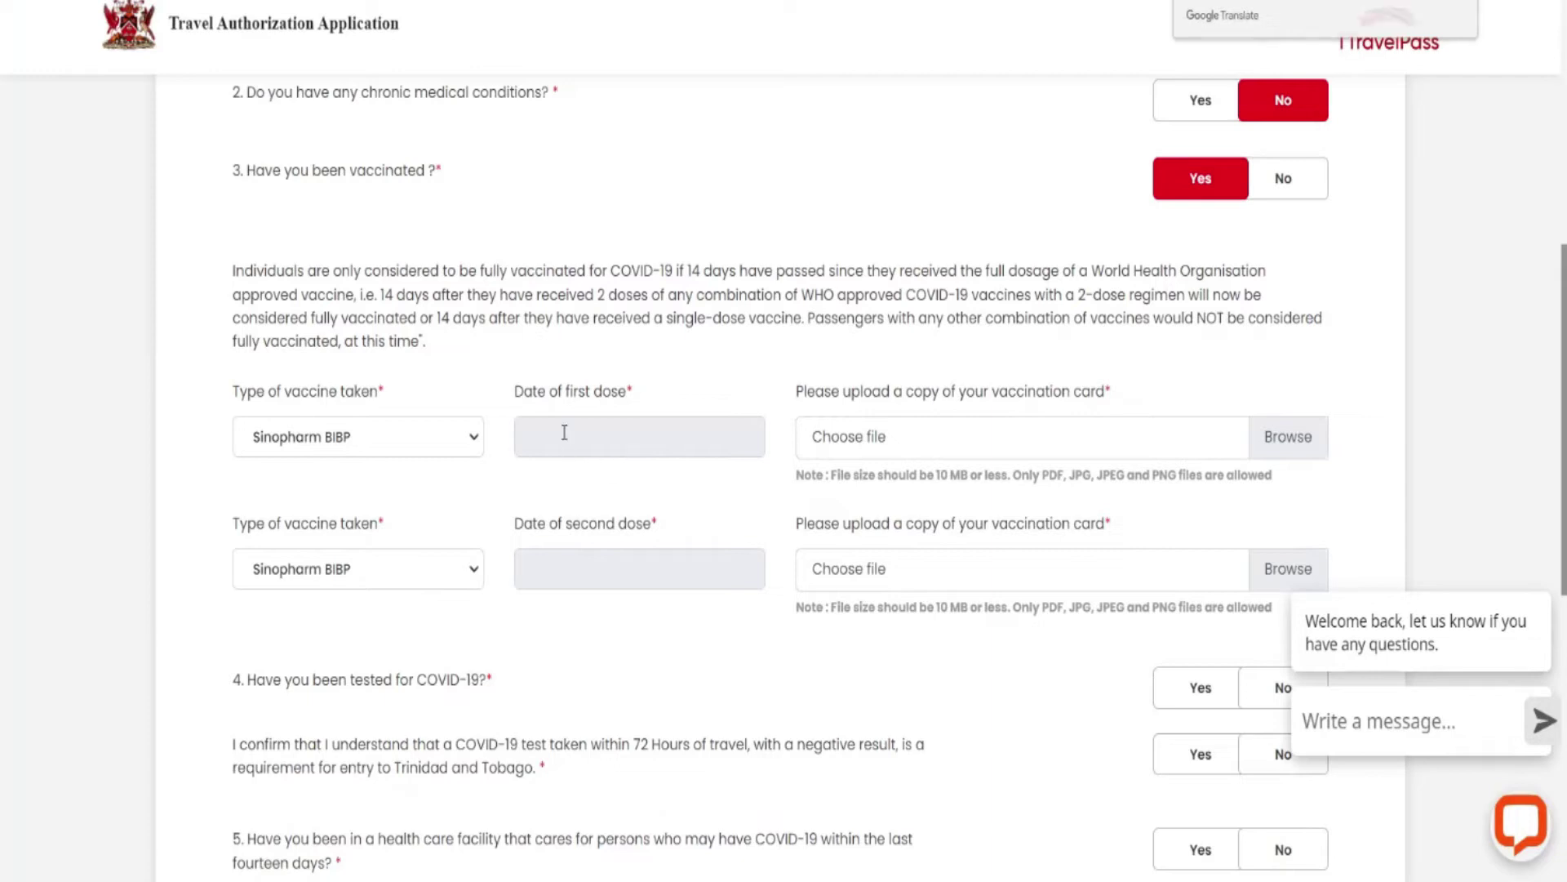
pyautogui.click(567, 433)
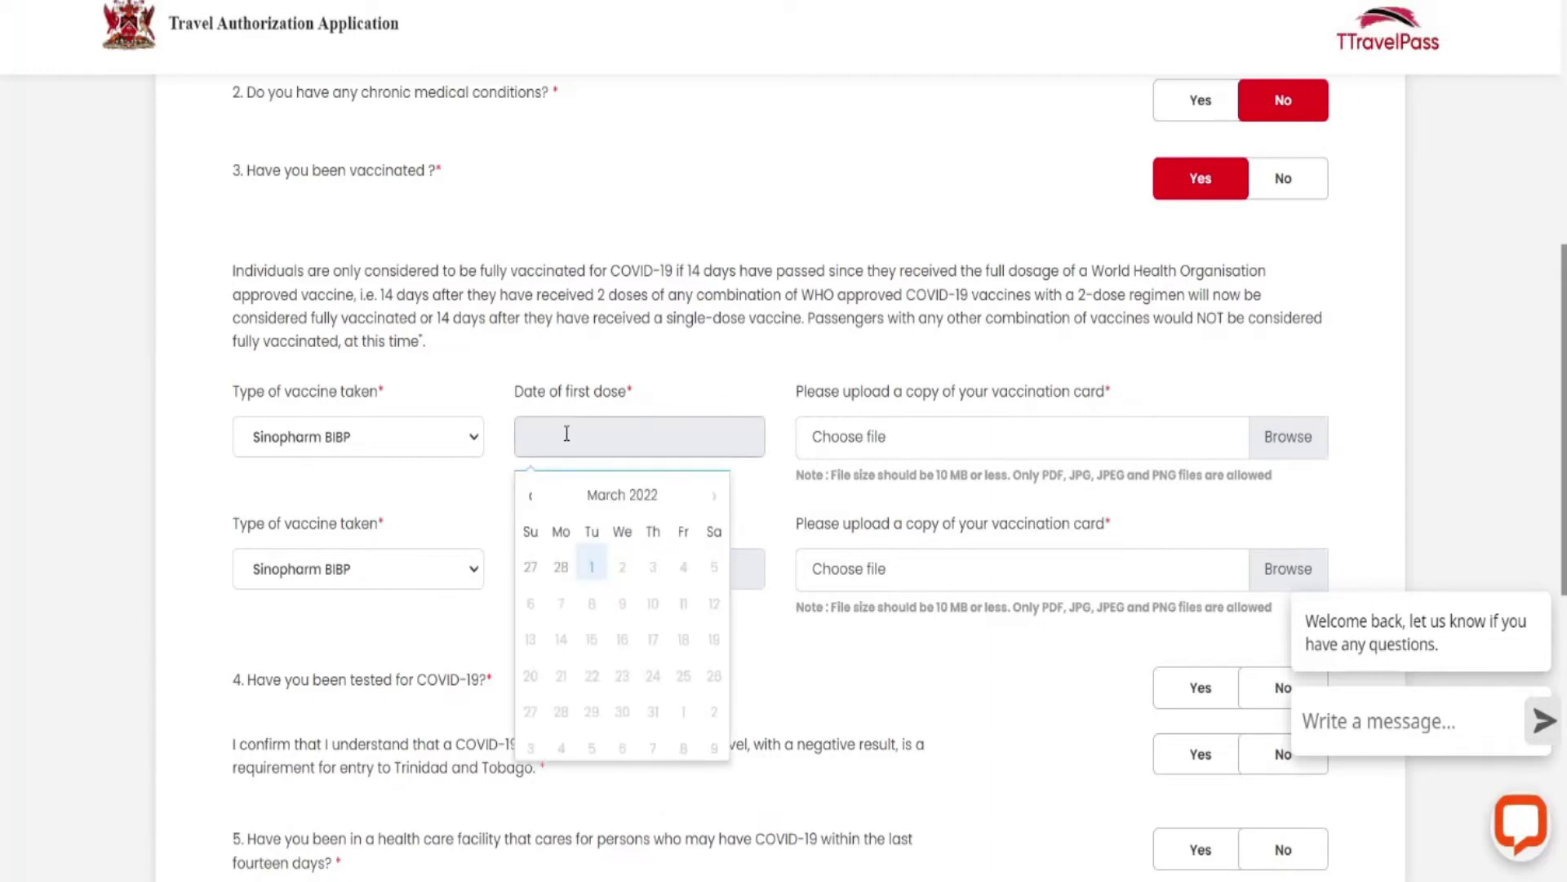
pyautogui.click(530, 504)
pyautogui.click(531, 504)
pyautogui.click(531, 504)
pyautogui.click(530, 504)
pyautogui.click(531, 504)
pyautogui.click(531, 504)
pyautogui.click(531, 504)
pyautogui.click(531, 504)
pyautogui.click(531, 503)
pyautogui.click(531, 504)
pyautogui.click(531, 504)
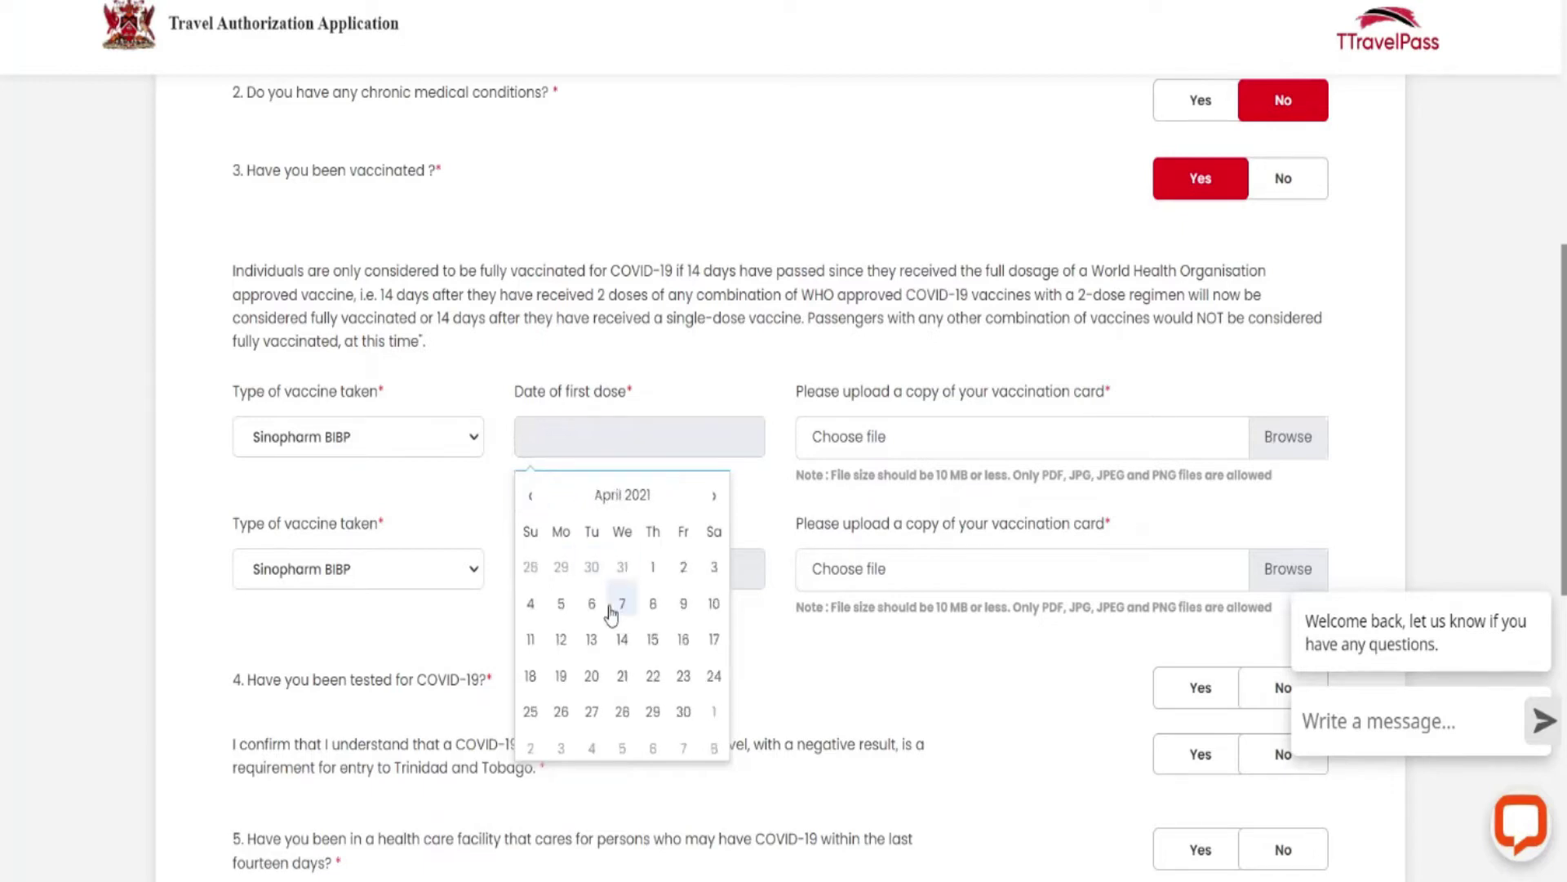